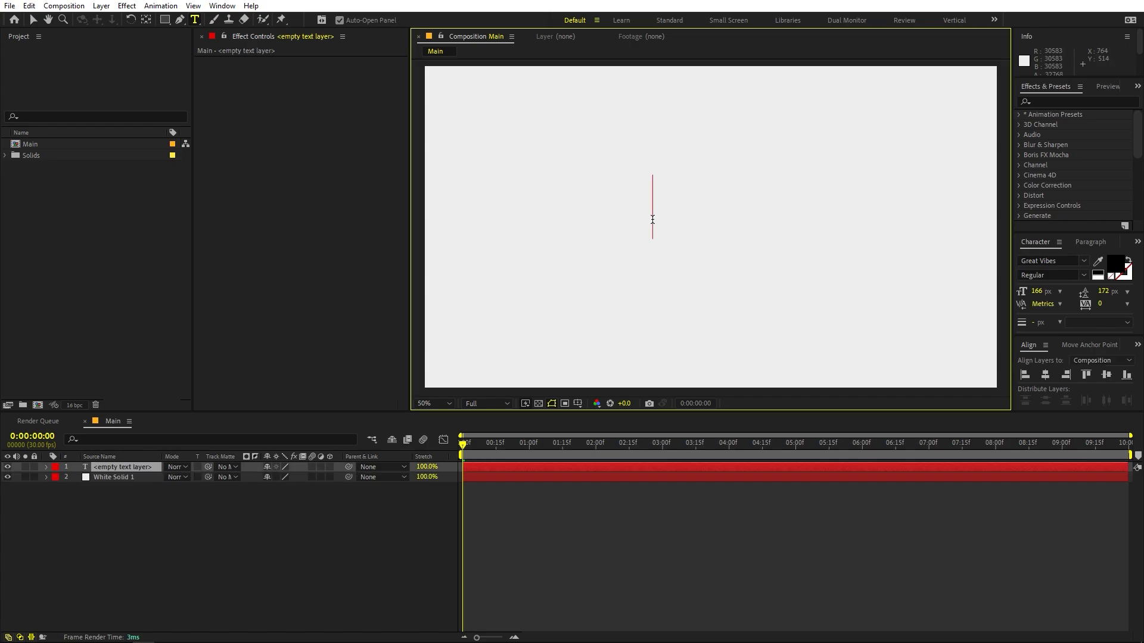
- Enter the text HELLO and set its font to Azo Sans Black
text(HE)
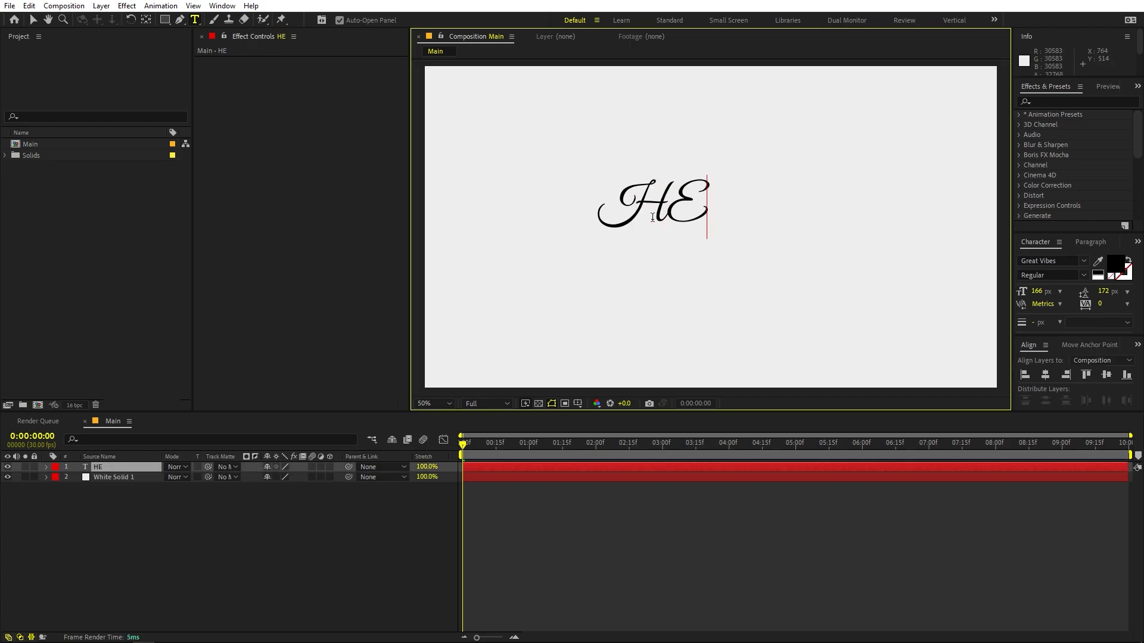
text(LLO)
key(ctrl+a)
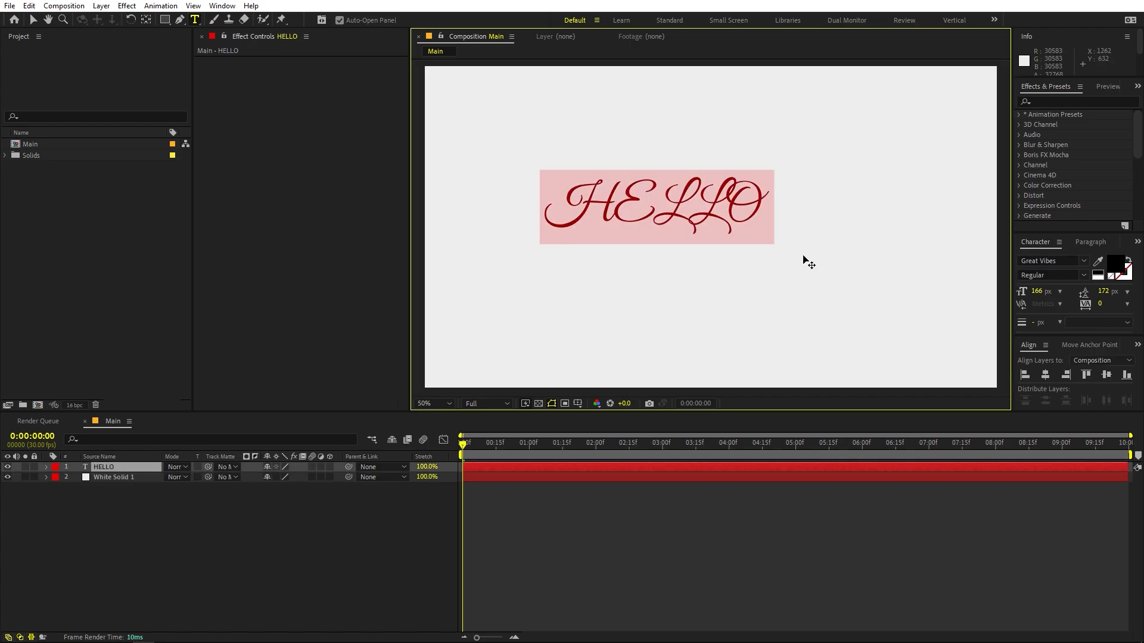
click(1063, 263)
text(black)
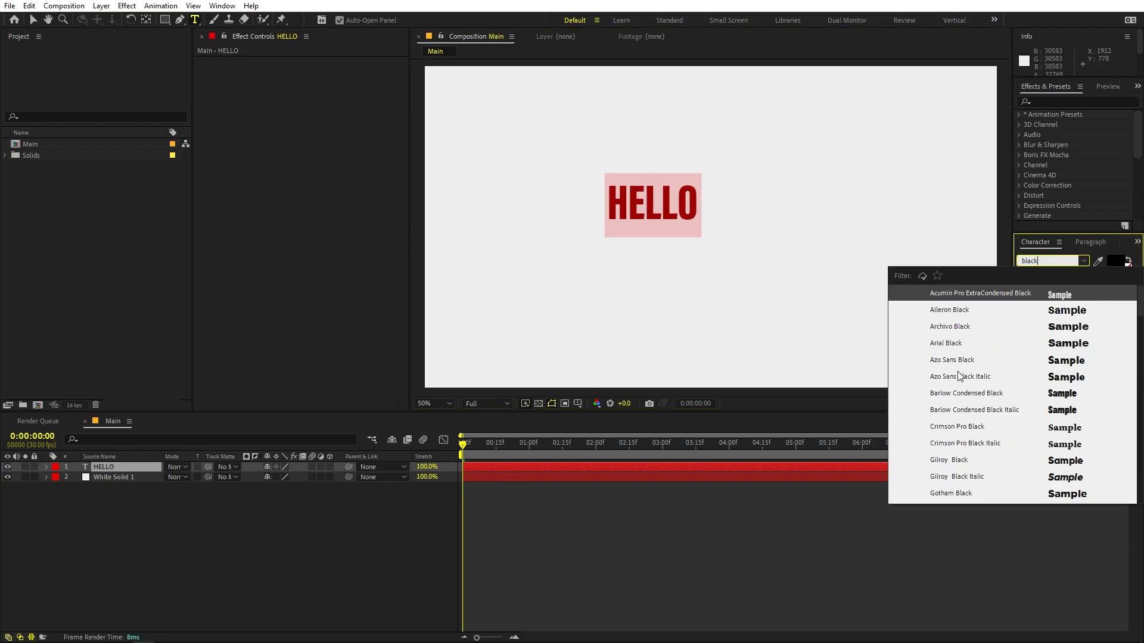
click(957, 360)
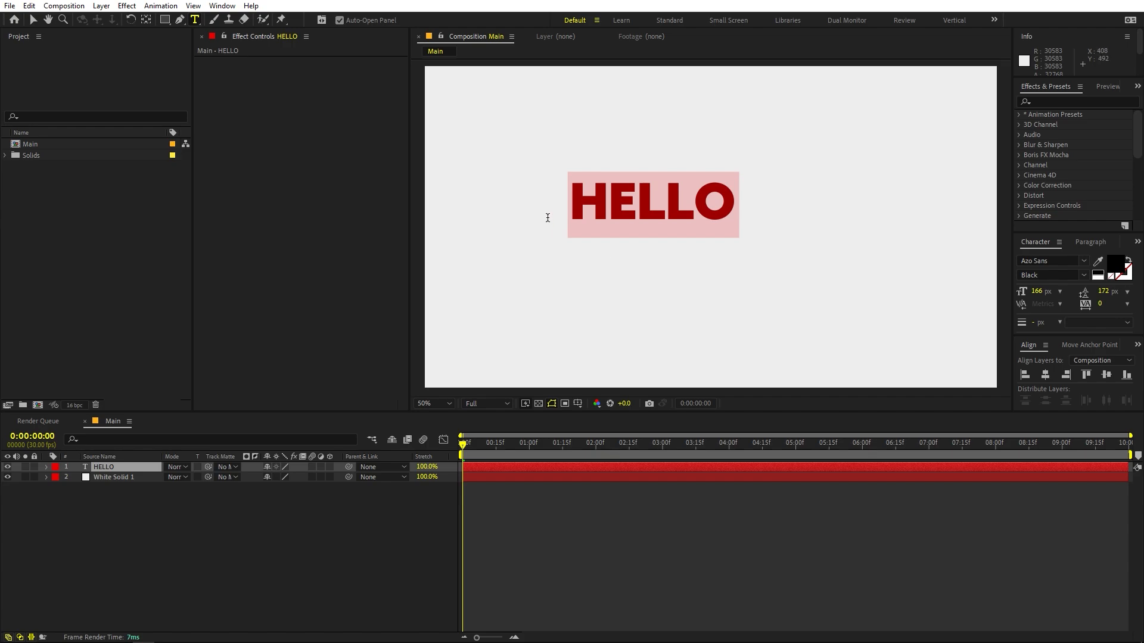
click(574, 545)
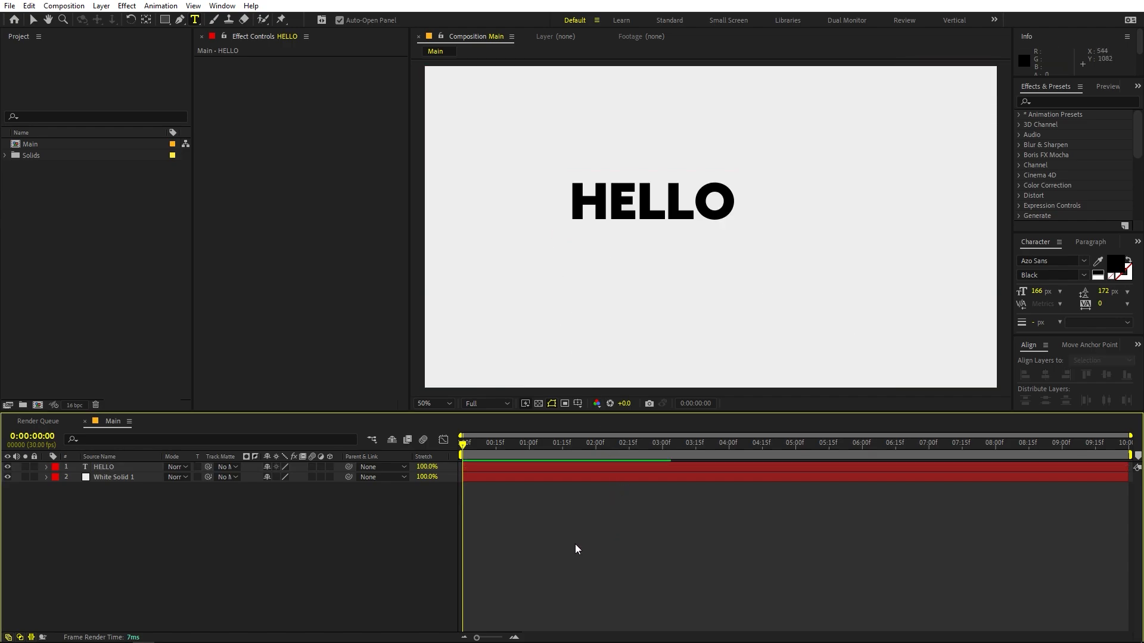
- Center the HELLO text layer horizontally and vertically in the composition
click(106, 466)
click(1045, 374)
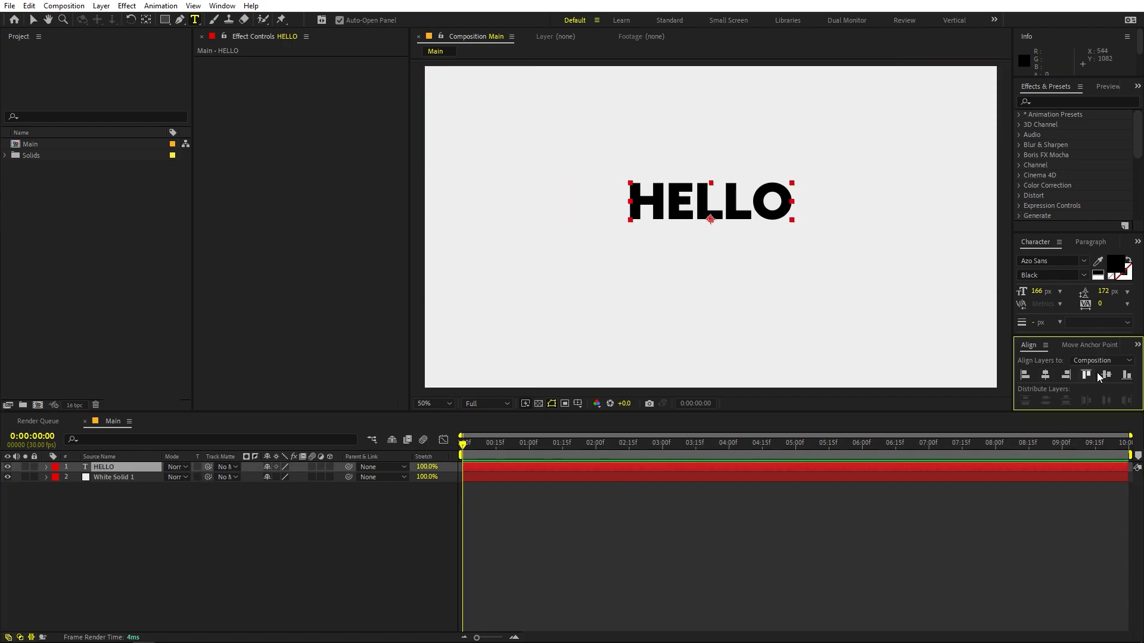
click(1107, 374)
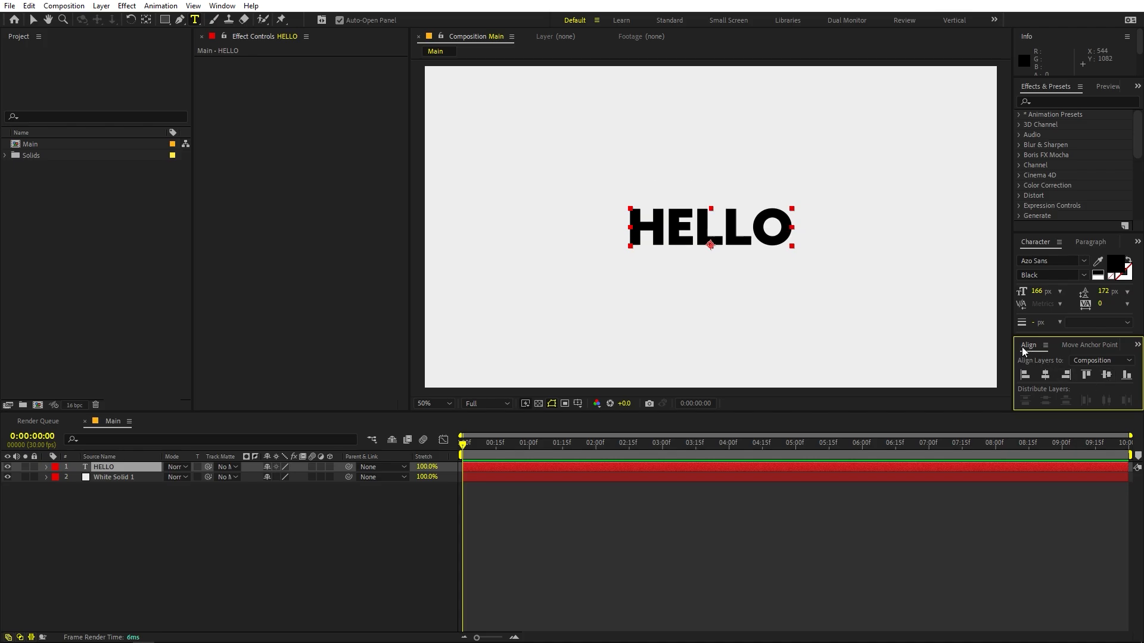
click(225, 7)
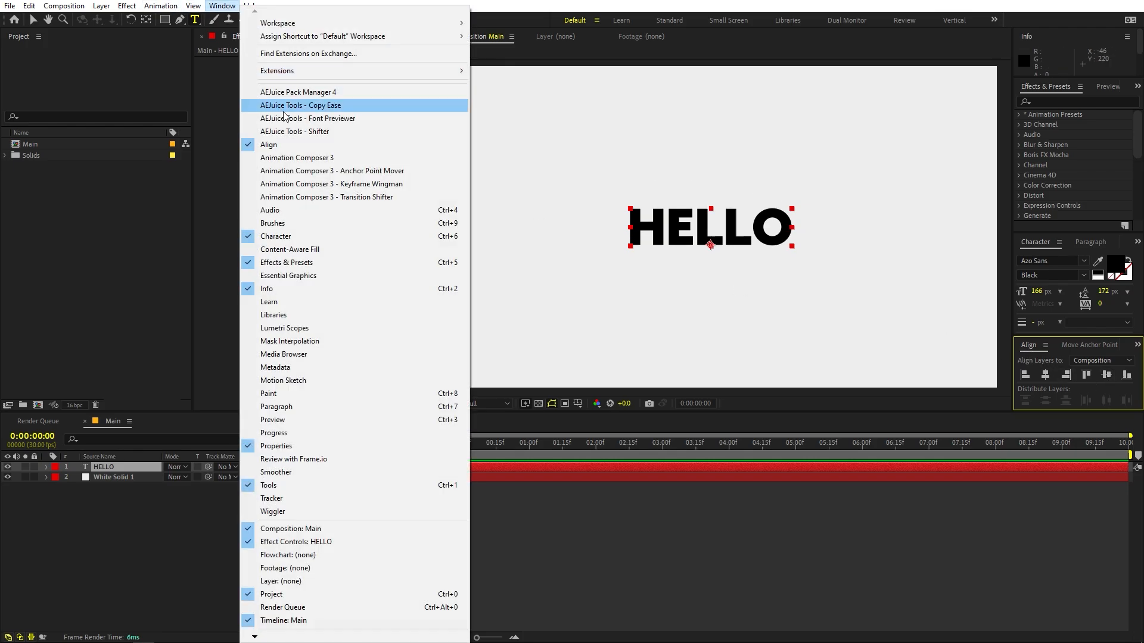
click(285, 146)
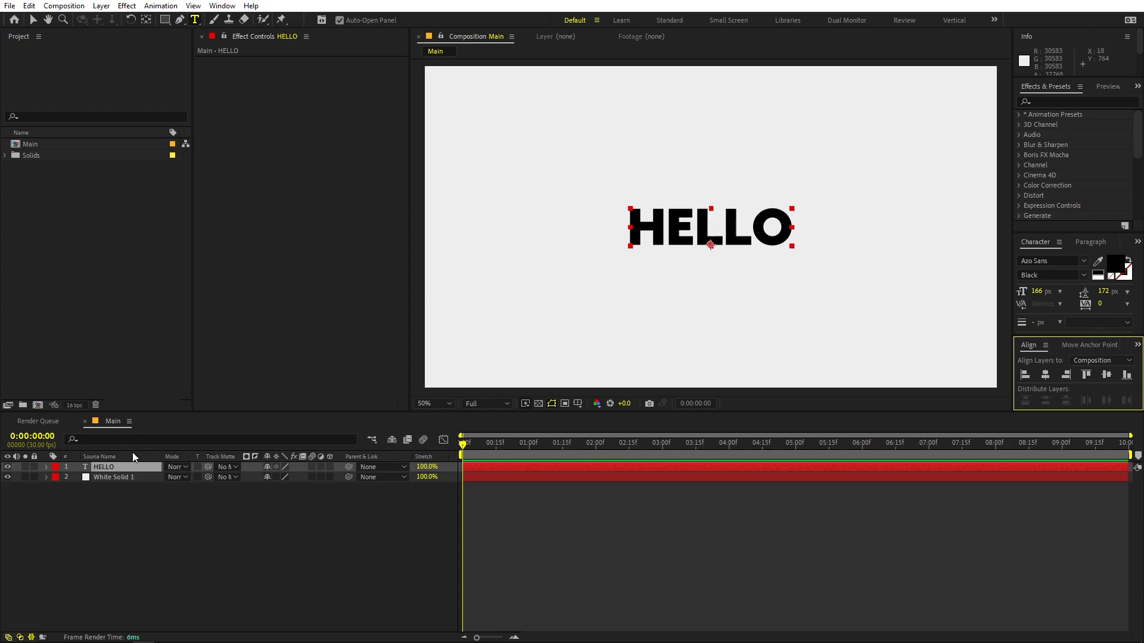
- Move the anchor point of the HELLO layer to the center of the text
click(147, 20)
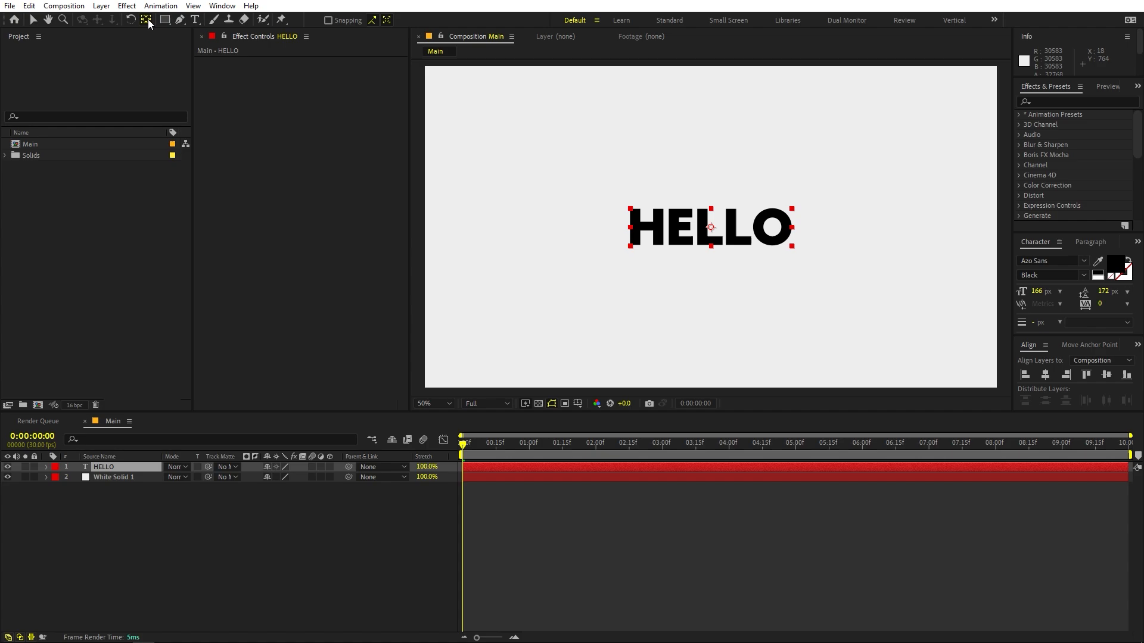
click(1084, 346)
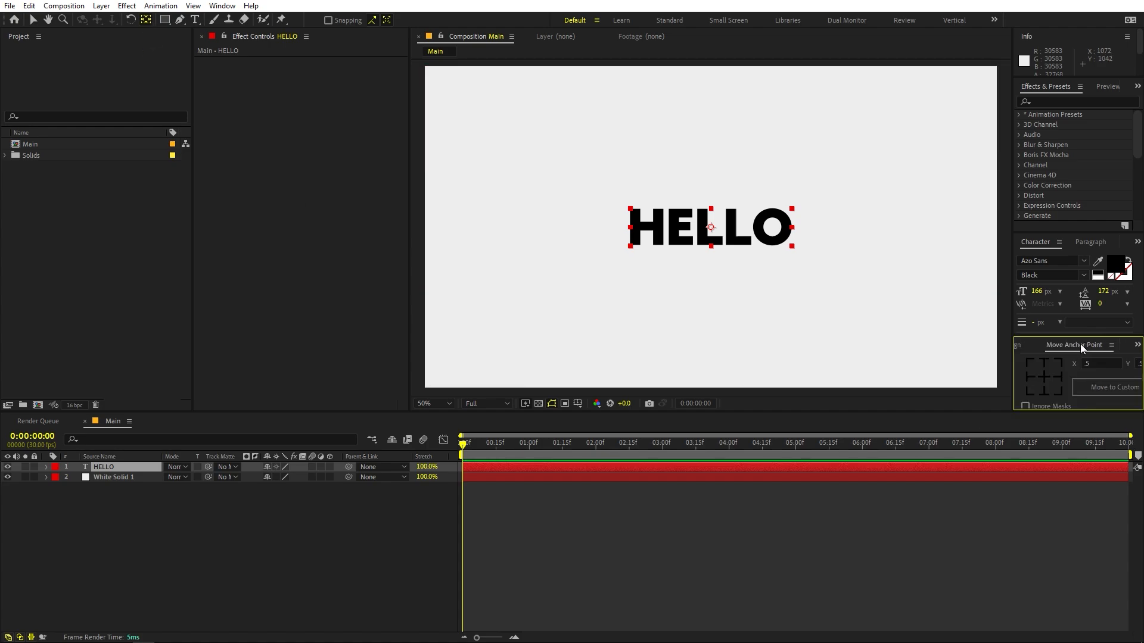
click(350, 509)
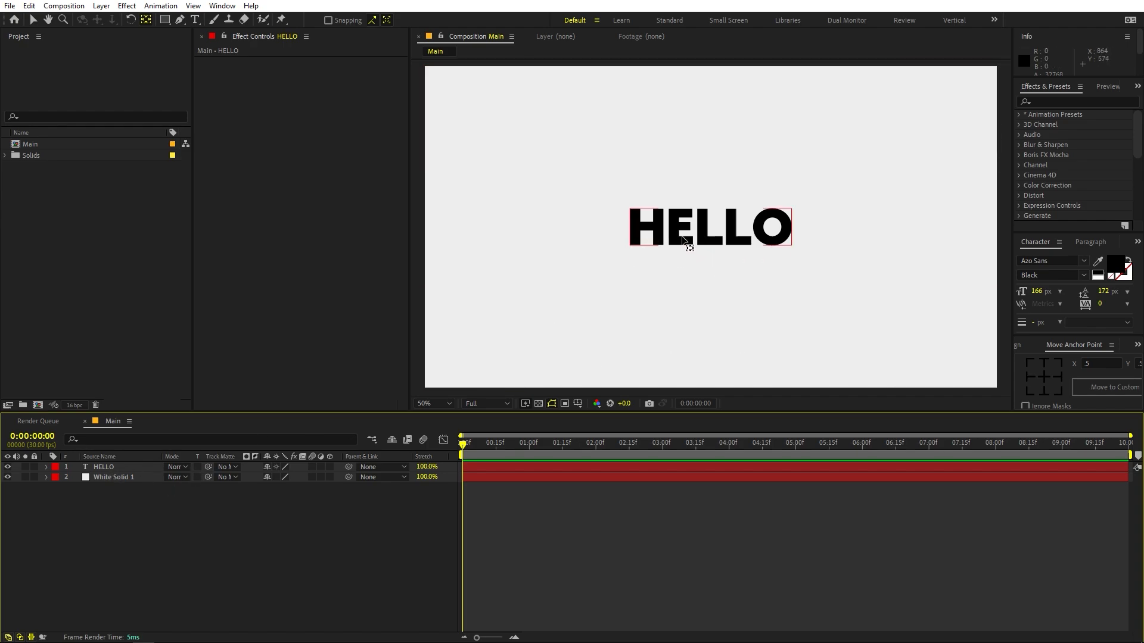
- Duplicate the HELLO text layer until there are five copies above the original
click(141, 468)
key(ctrl+d)
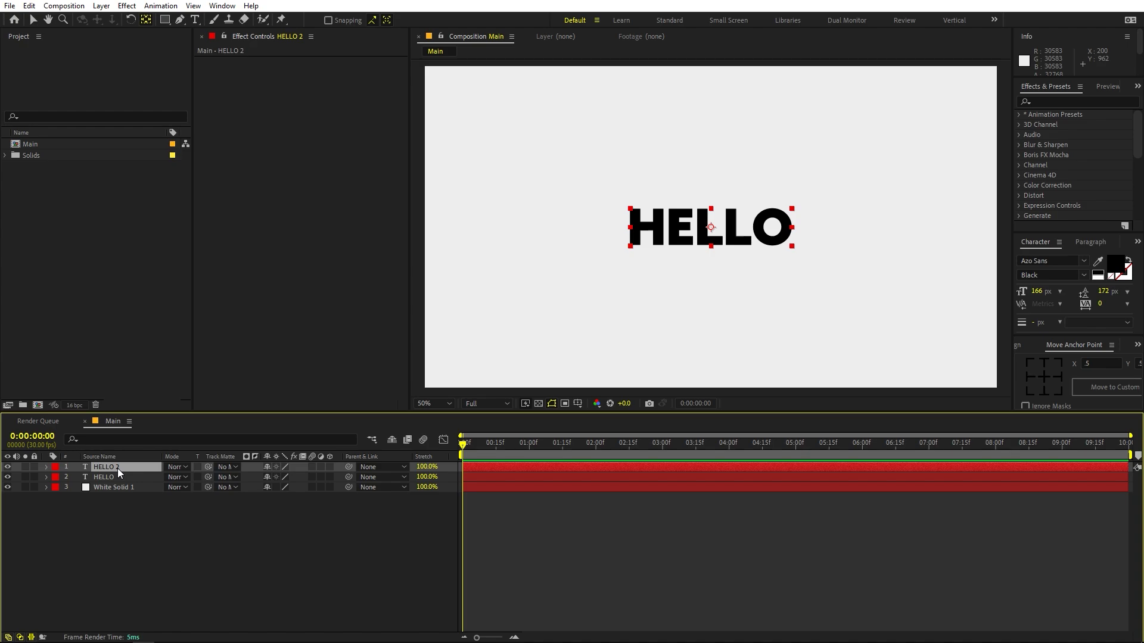
key(ctrl+d)
key(ctrl+d)
key(ctrl+d)
key(ctrl+d)
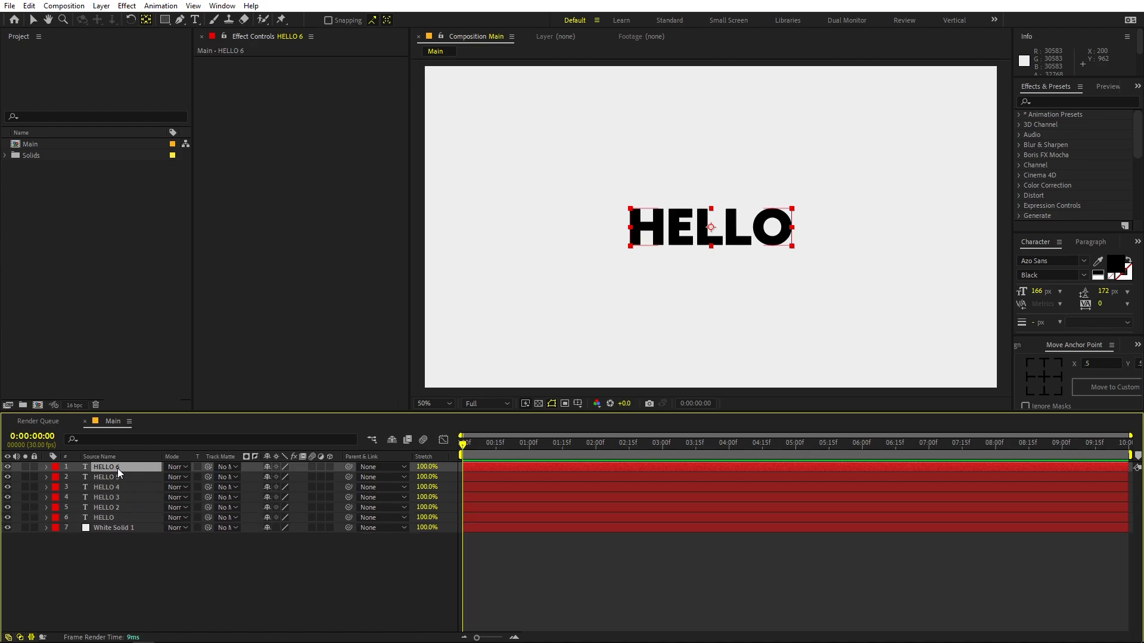
- Replace the text of the five HELLO copies with the single letters H, E, L, L and O, from the lowest copy upward
double_click(116, 508)
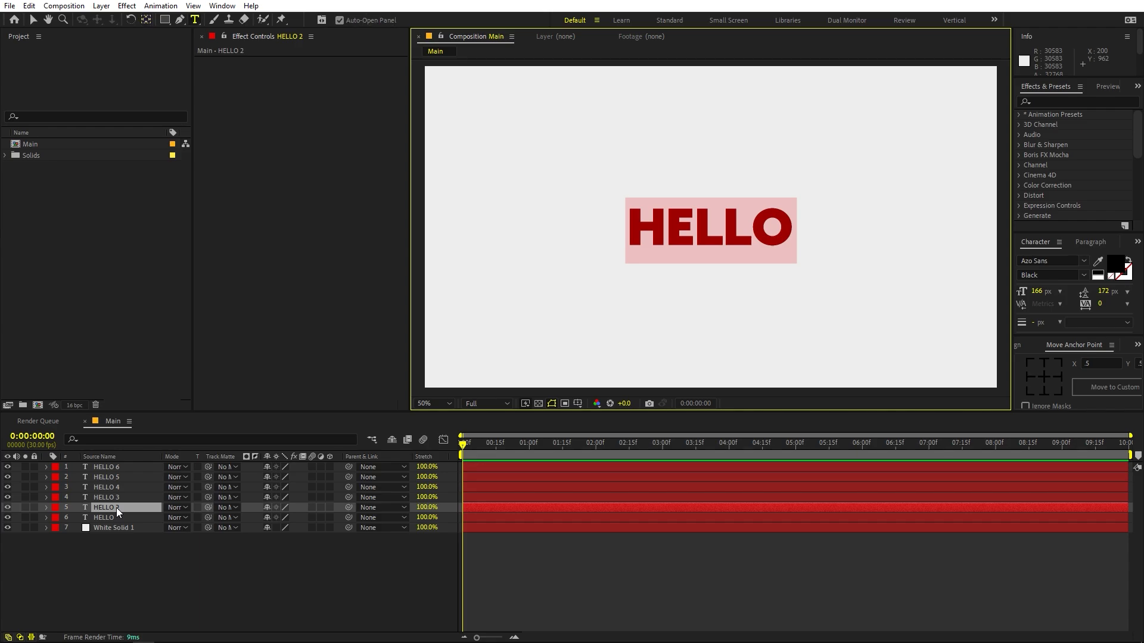
text(H)
double_click(115, 497)
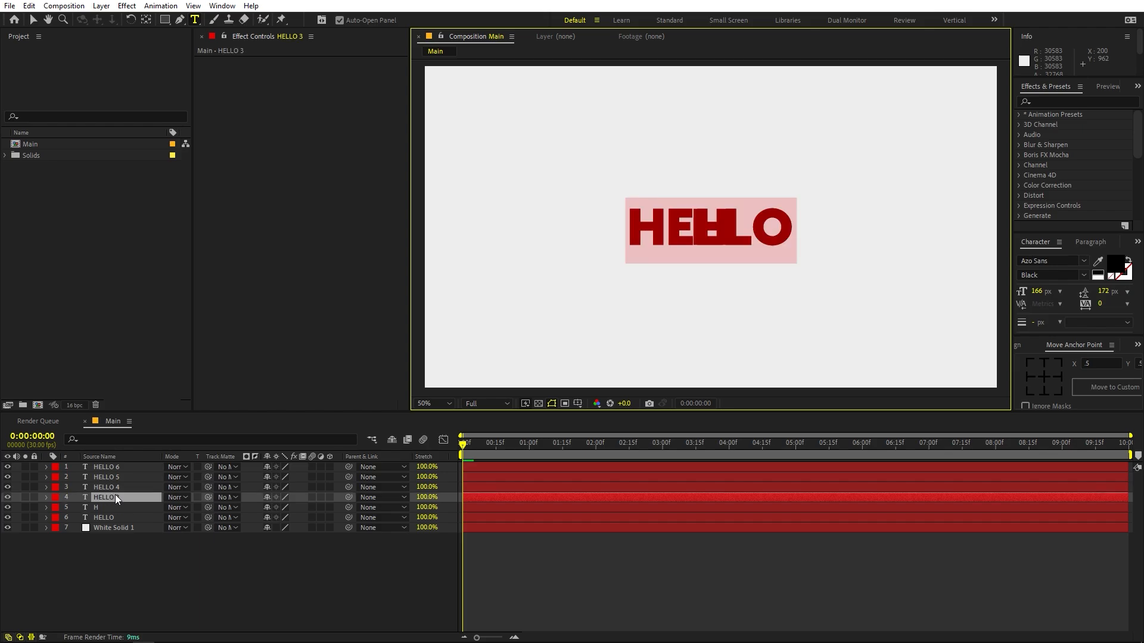
text(E)
double_click(116, 488)
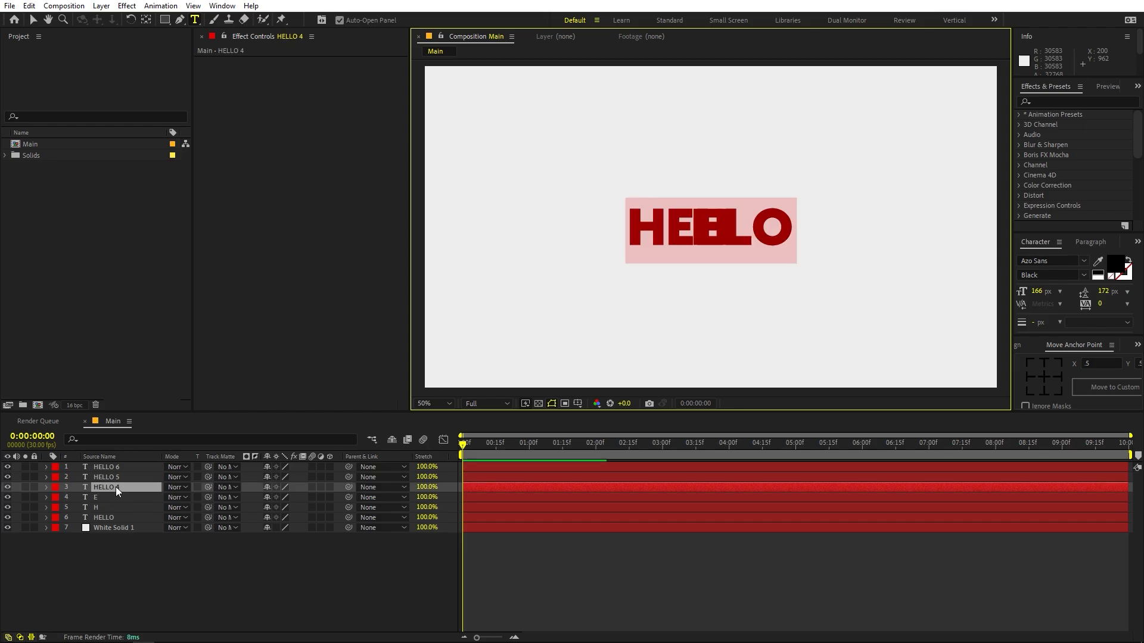
text(L)
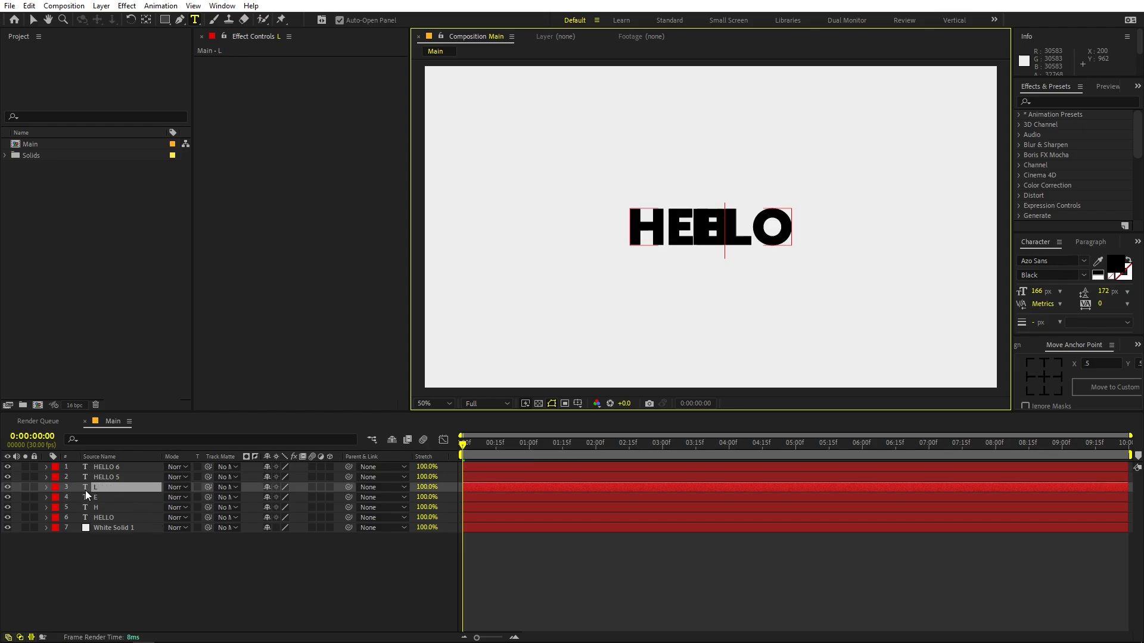
double_click(110, 477)
text(L 2)
key(Return)
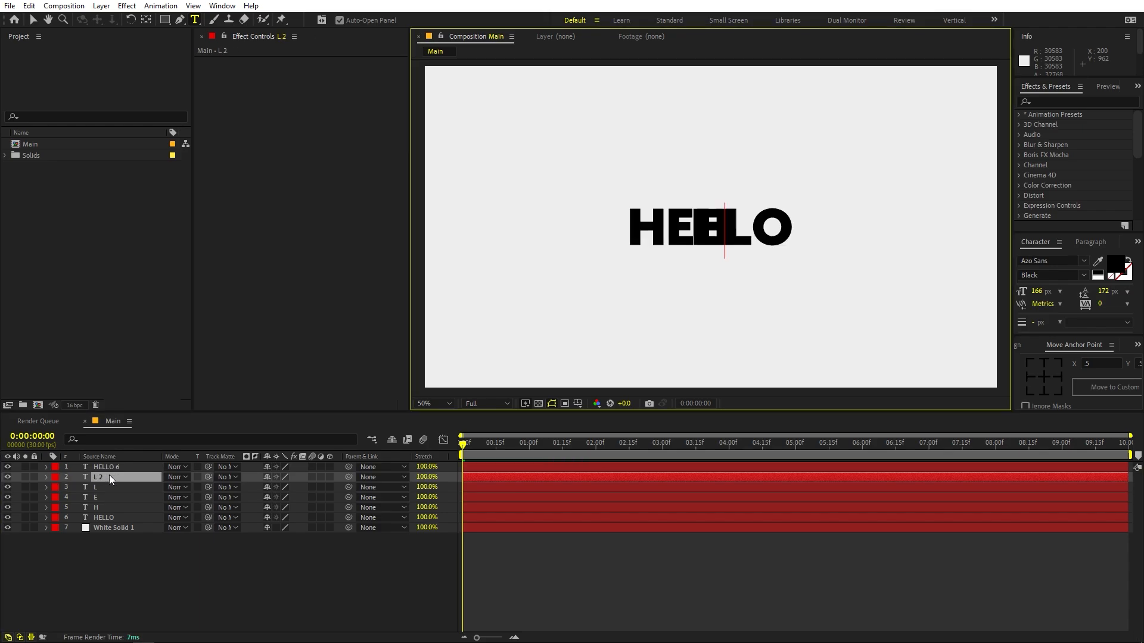
double_click(110, 467)
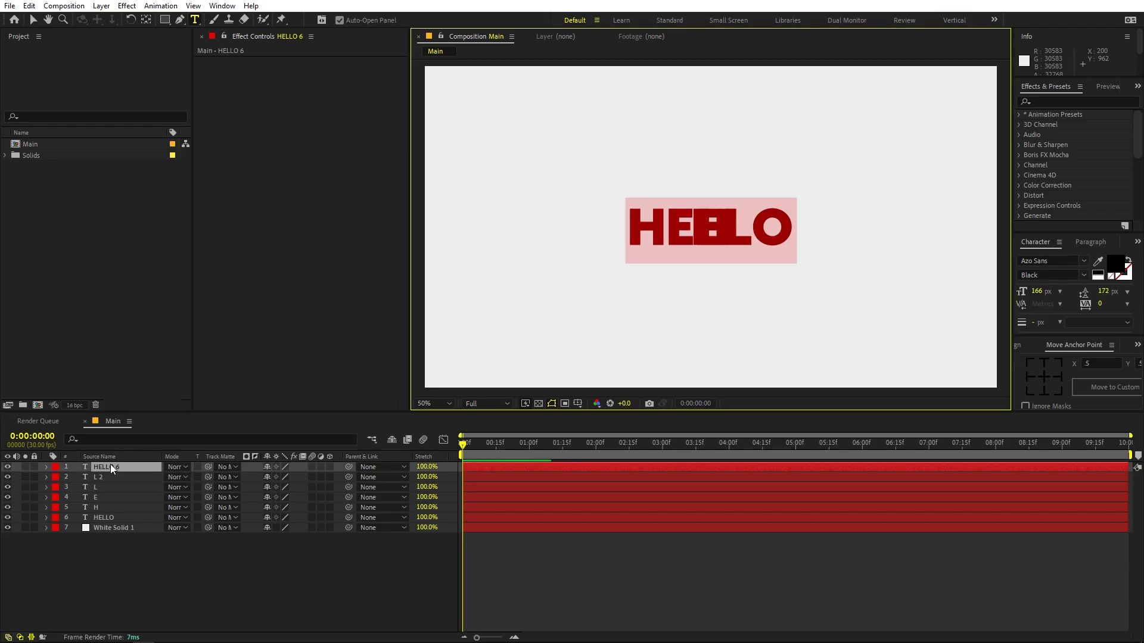
text(O)
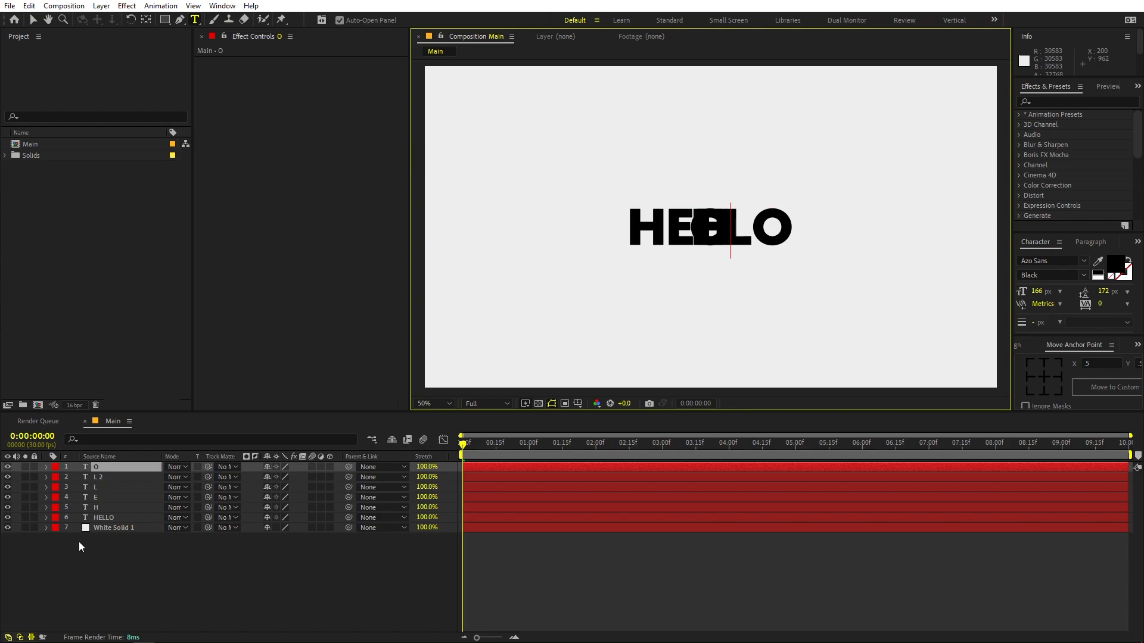
- Lower the opacity of the original HELLO layer to 8% as a faint placement guide
click(108, 516)
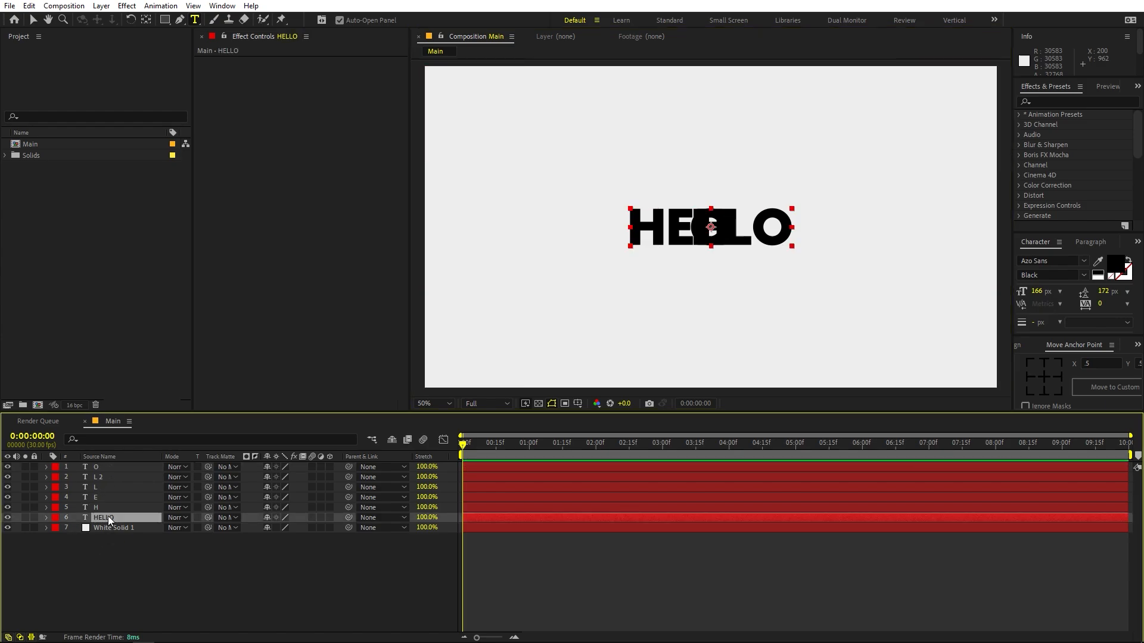
key(t)
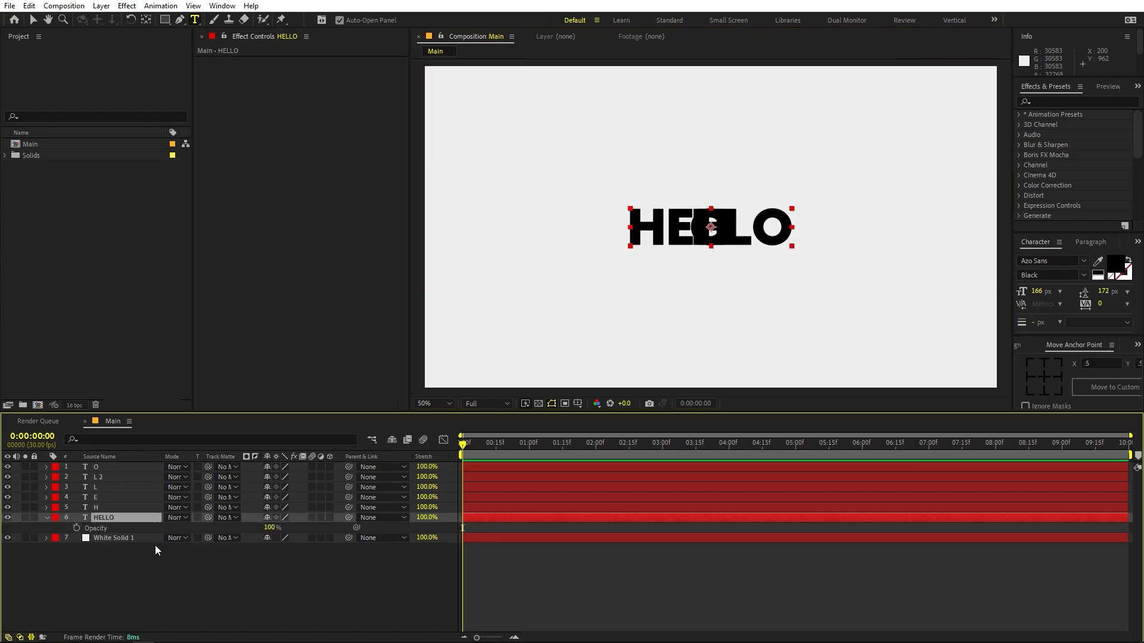
drag(267, 527, 222, 537)
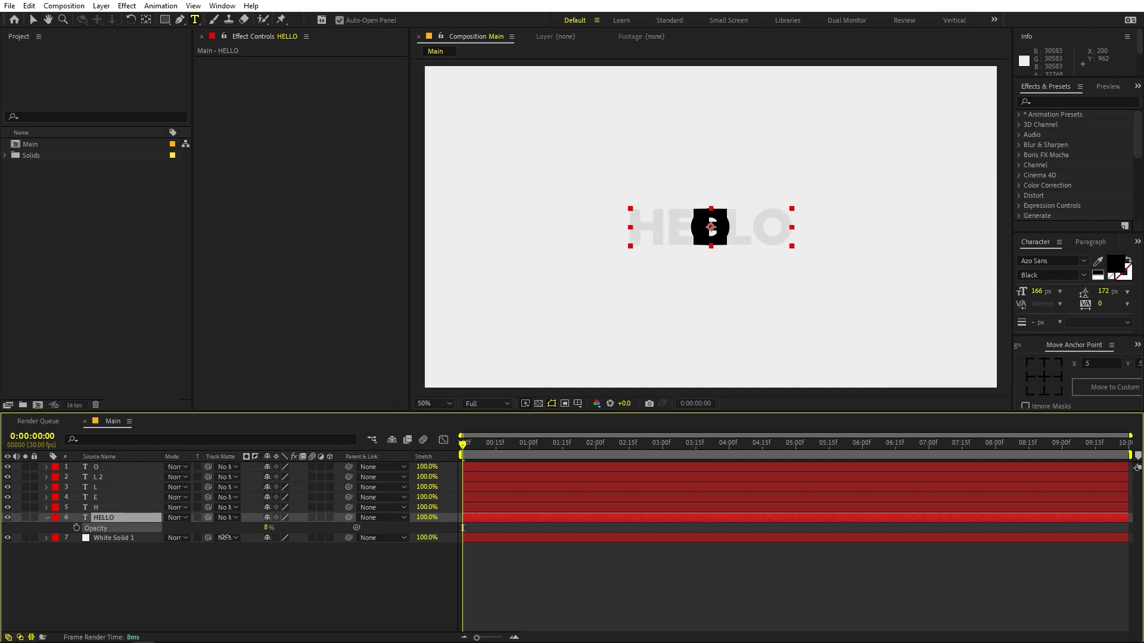
click(220, 596)
- Move the letter H to the left of the stacked letters and rotate it to -11.8°
click(129, 507)
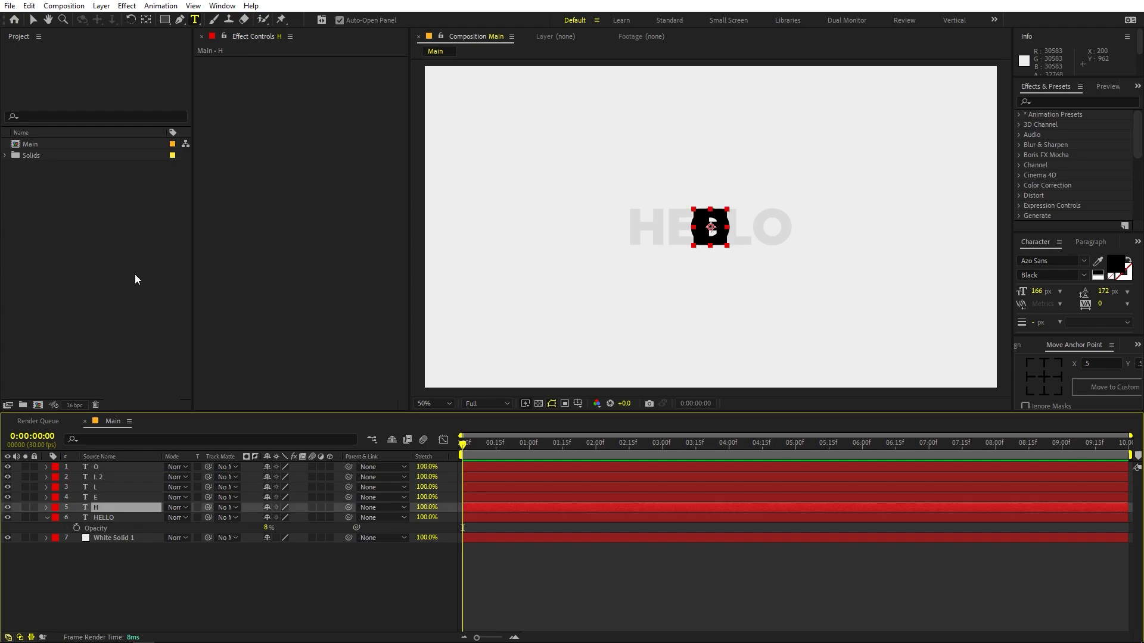
click(33, 19)
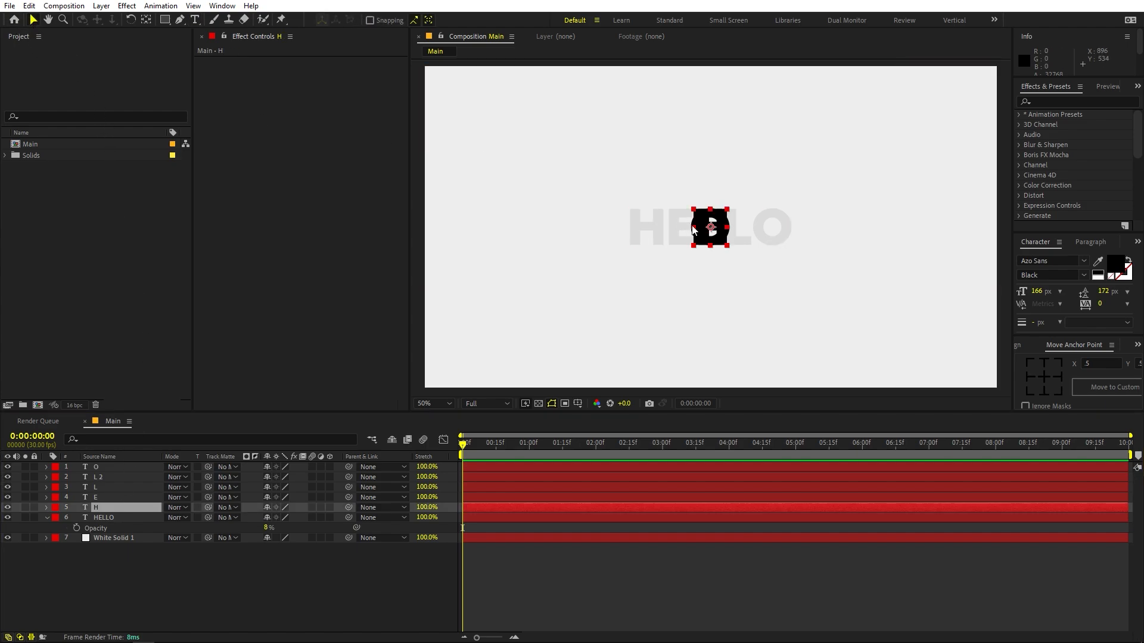
drag(710, 237, 667, 235)
key(r)
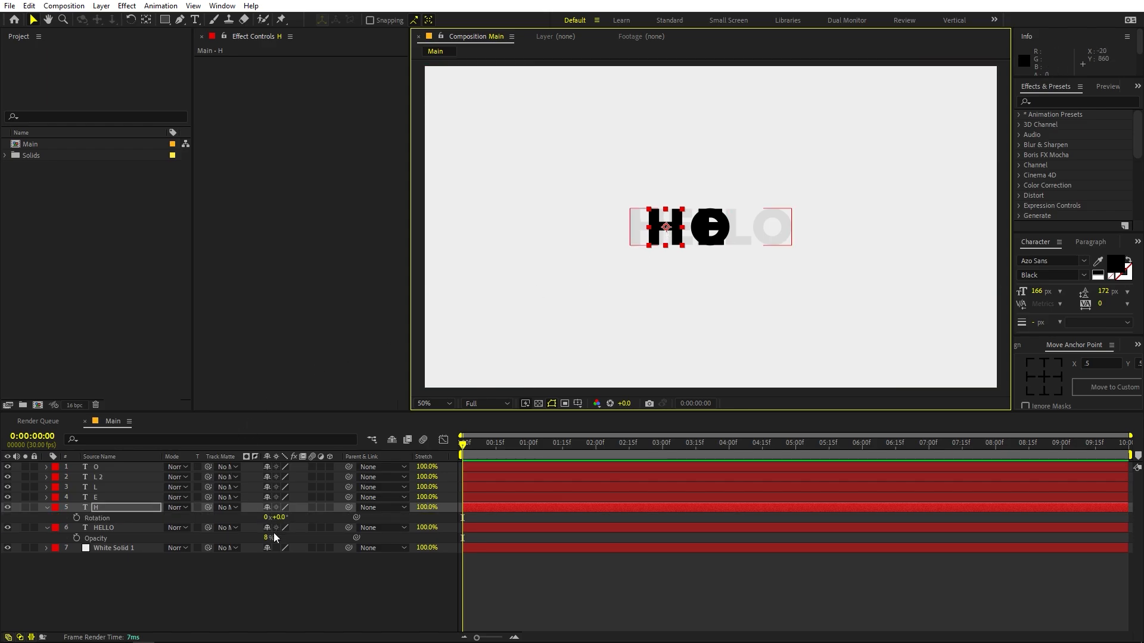
drag(271, 517, 216, 519)
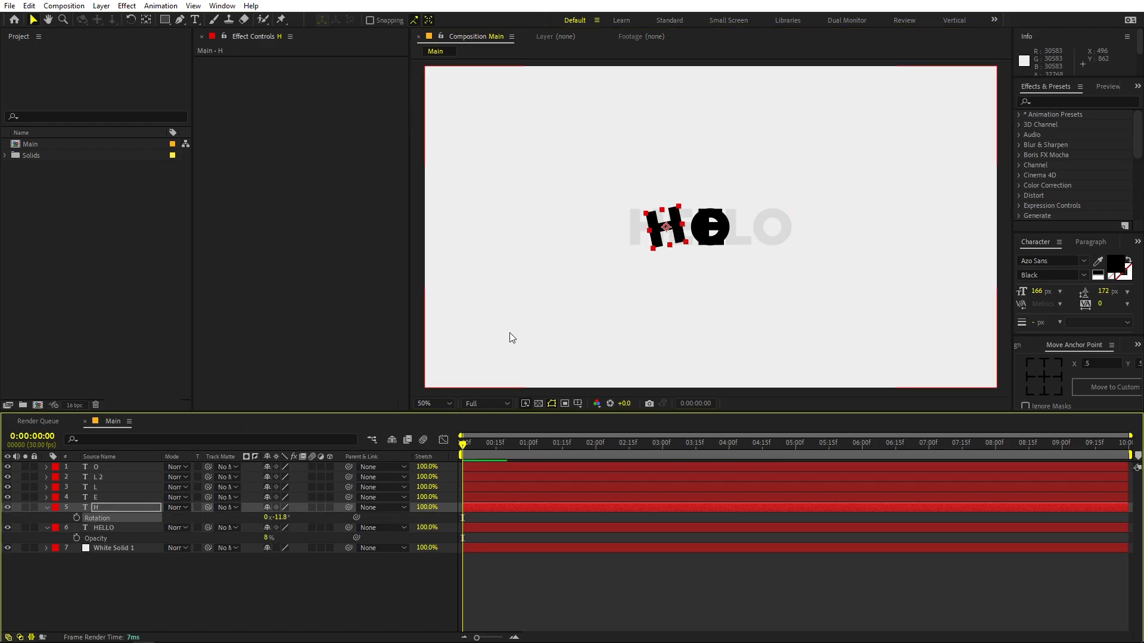
- Move the letter E close beside the tilted H and rotate it to 14.8°
click(94, 497)
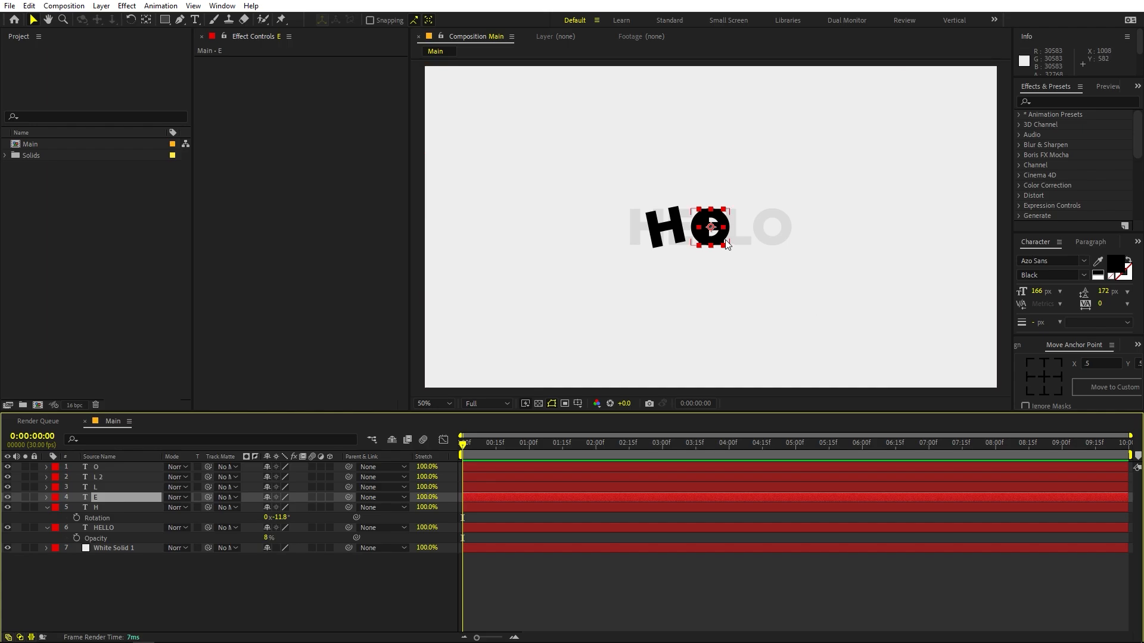
drag(723, 243, 703, 241)
key(r)
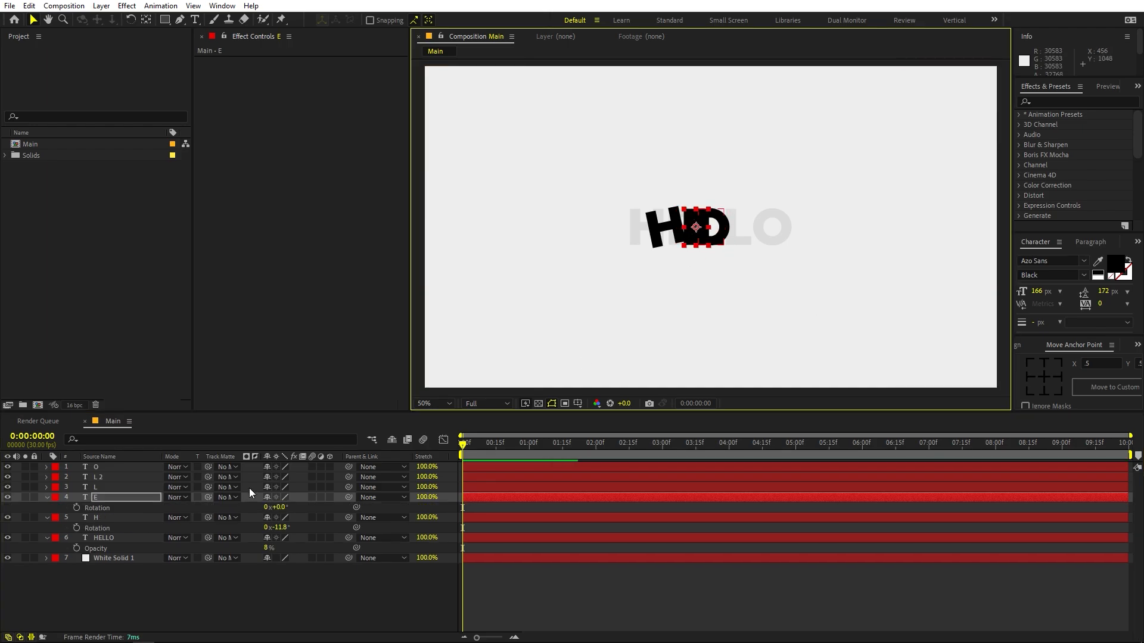
drag(277, 507, 311, 507)
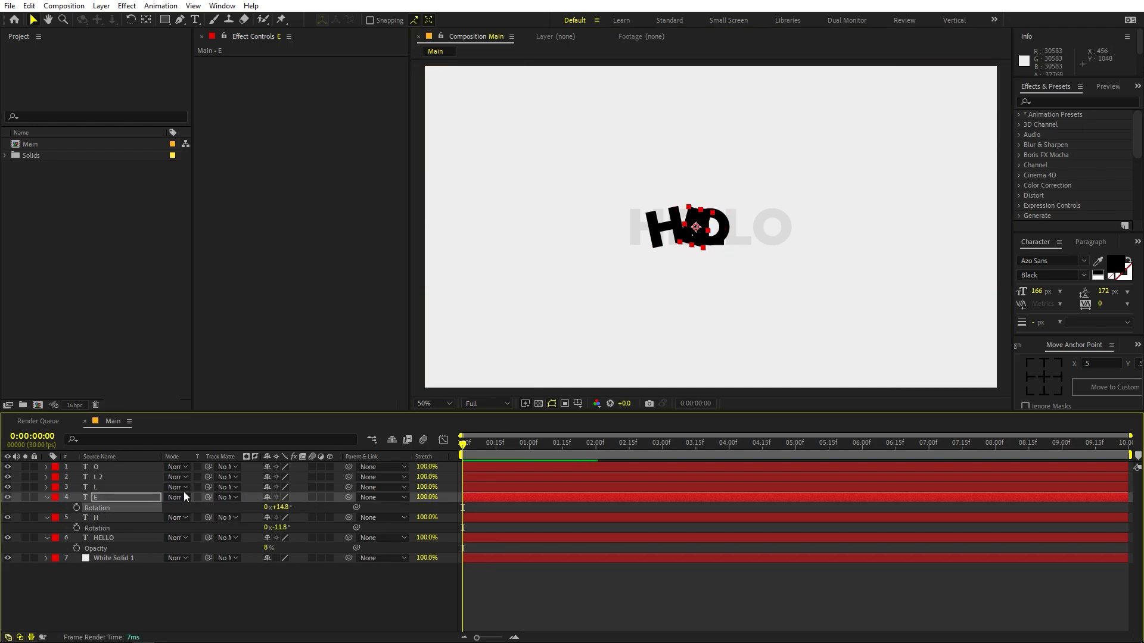
- Spread the two L letters and the O away from the stack into the empty area to its right
click(112, 488)
drag(708, 239, 881, 242)
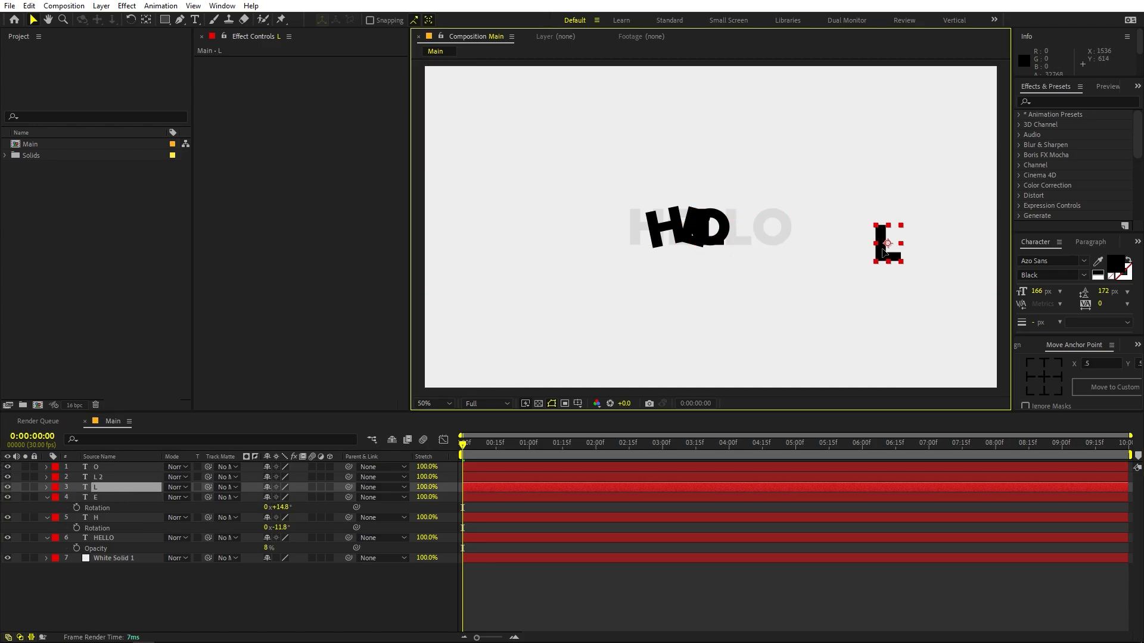
drag(715, 228, 863, 178)
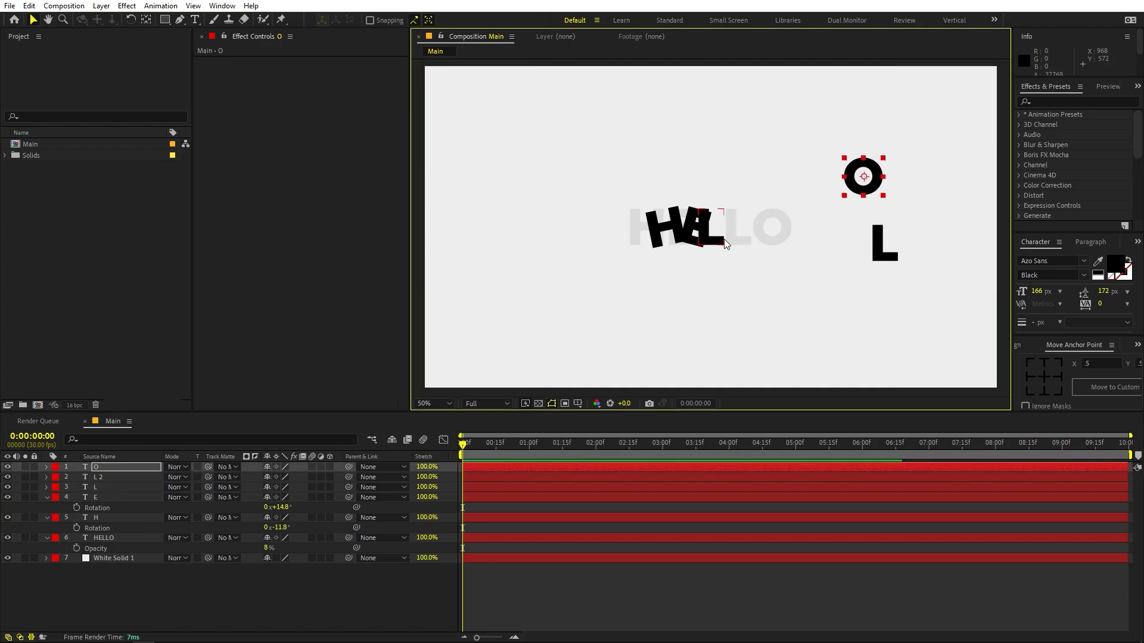
drag(738, 227, 790, 252)
- Place the first L against the E, rotate it to -11.9° and nudge it so it overlaps the E
drag(885, 250, 720, 235)
key(r)
drag(286, 499, 279, 500)
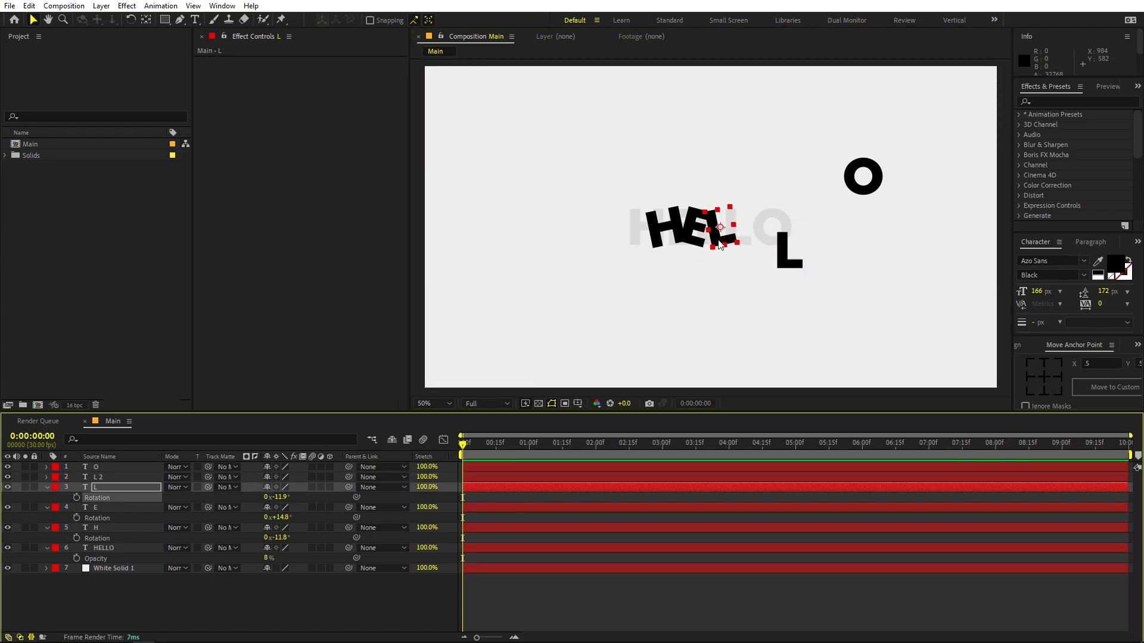
mouse_move(716, 236)
mouse_down()
mouse_move(710, 248)
mouse_move(716, 235)
mouse_up()
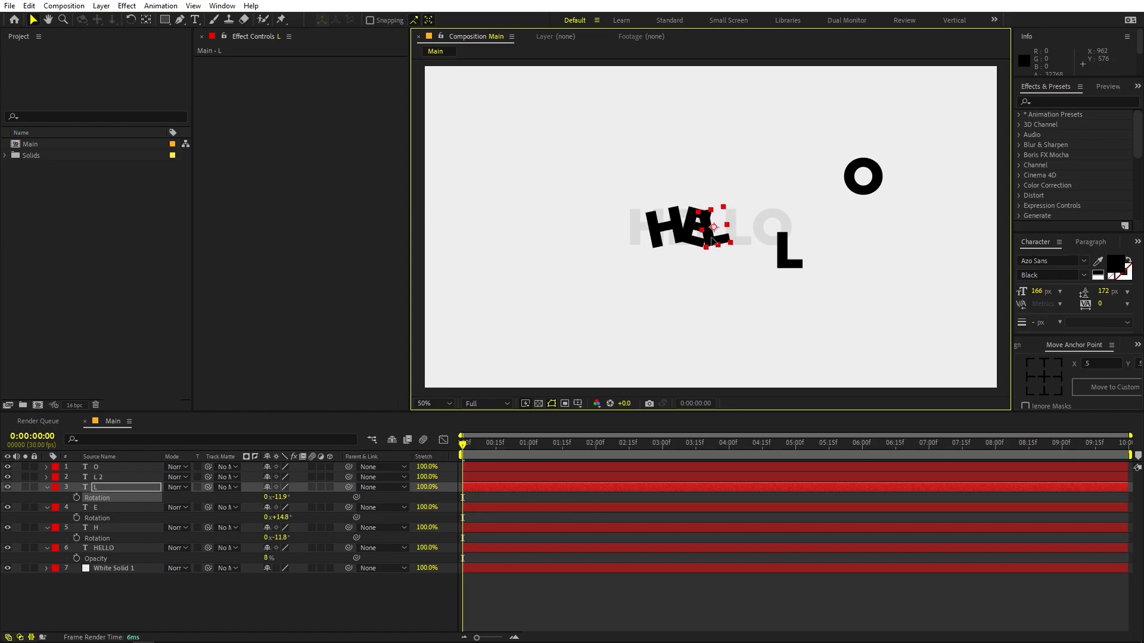
- Place the second L against the first, rotated to 24.7°, and move the O so it overlaps the second L
drag(779, 262, 734, 237)
key(r)
drag(284, 487, 458, 493)
drag(738, 239, 728, 241)
drag(870, 183, 753, 228)
click(557, 620)
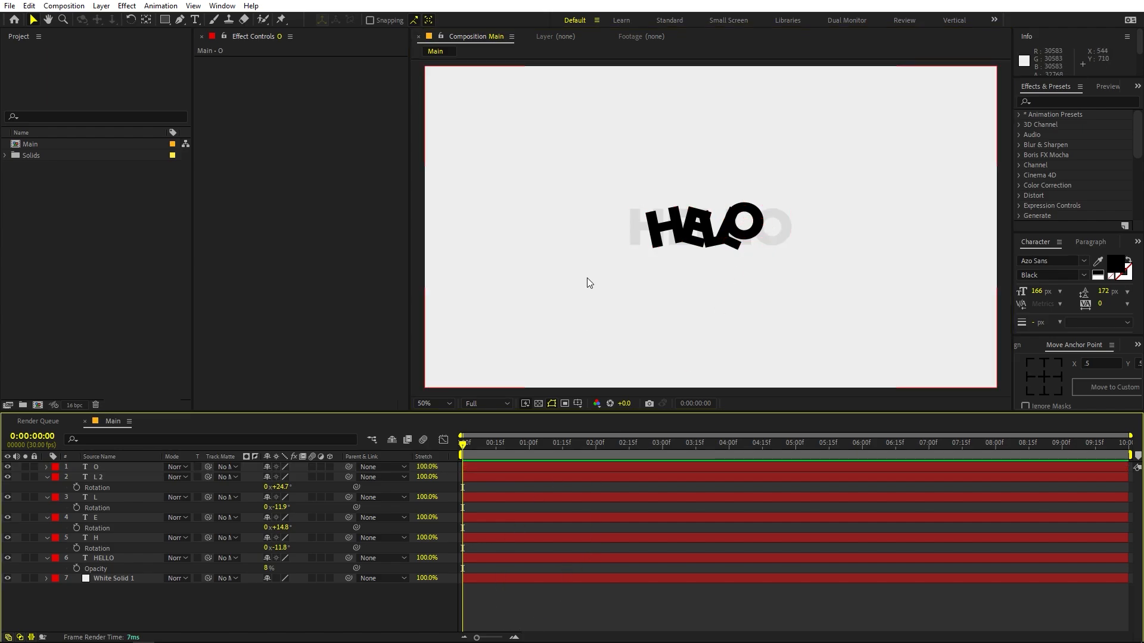
- Turn on the grid overlay in the composition view
click(115, 380)
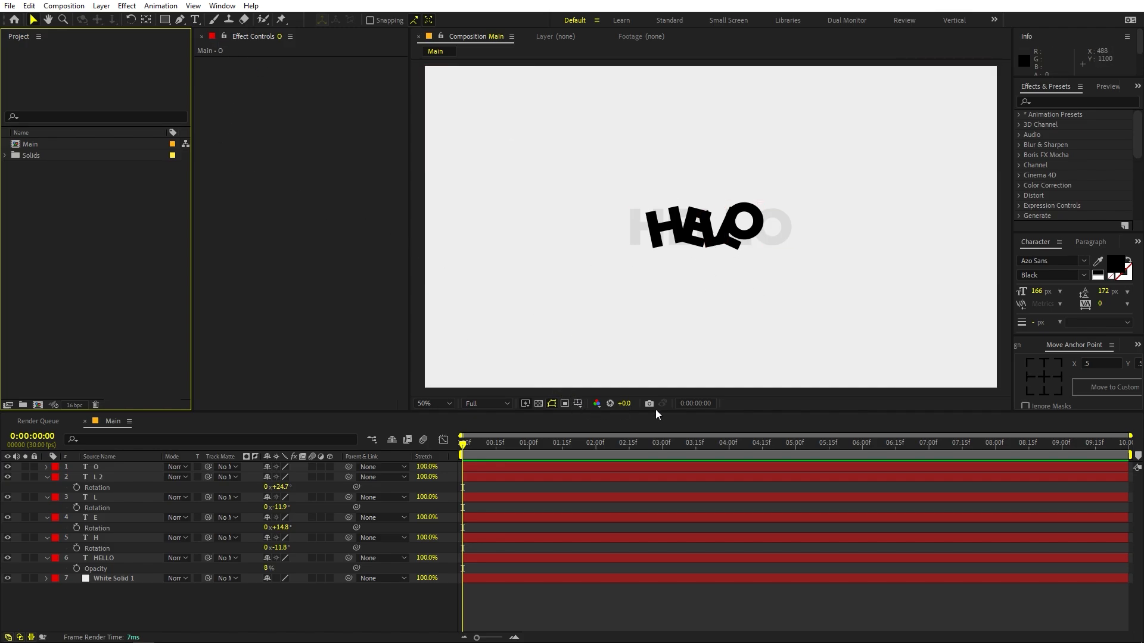
click(579, 405)
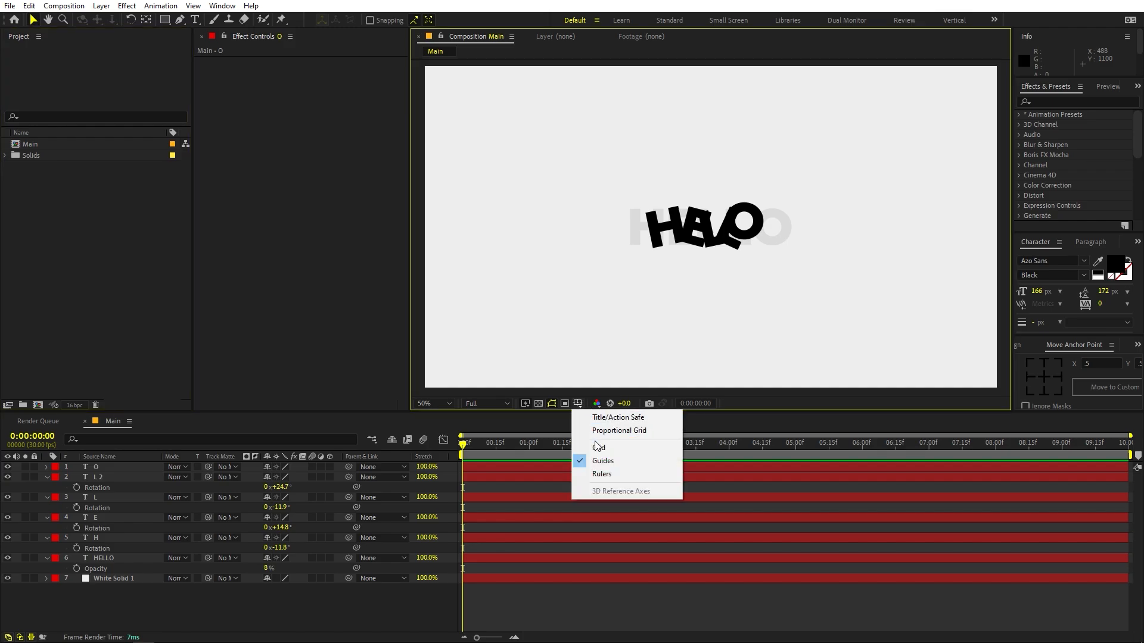
click(598, 448)
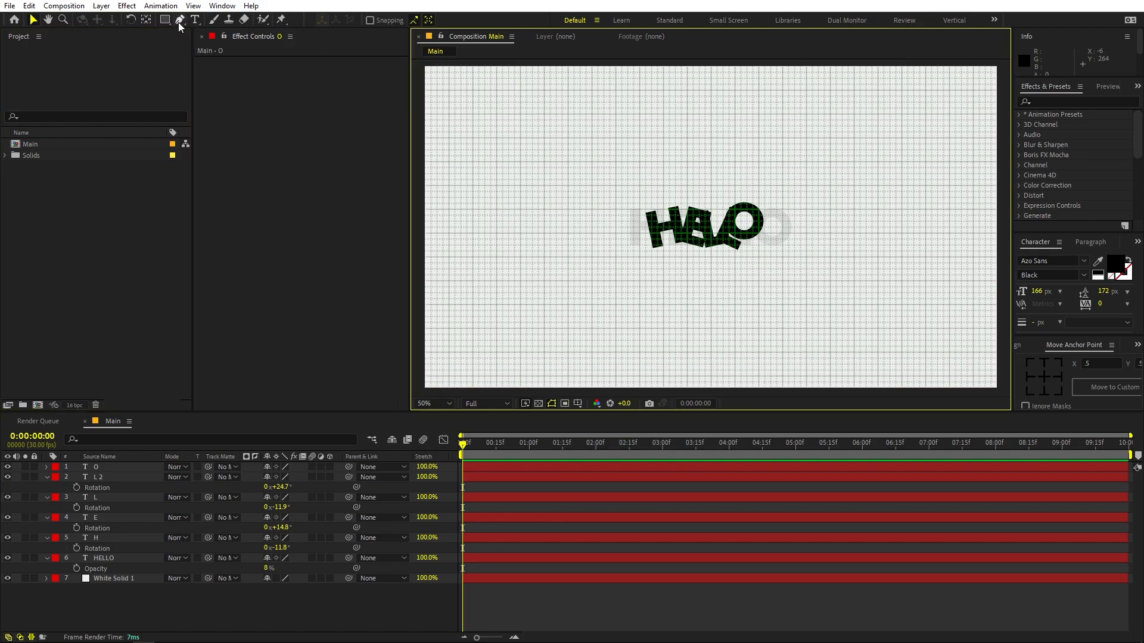
- Draw a closed four-point arrowhead left of the text with the Pen tool, two major grid cells wide and high, notched at its base
key(h)
key(period)
key(period)
drag(495, 135, 834, 335)
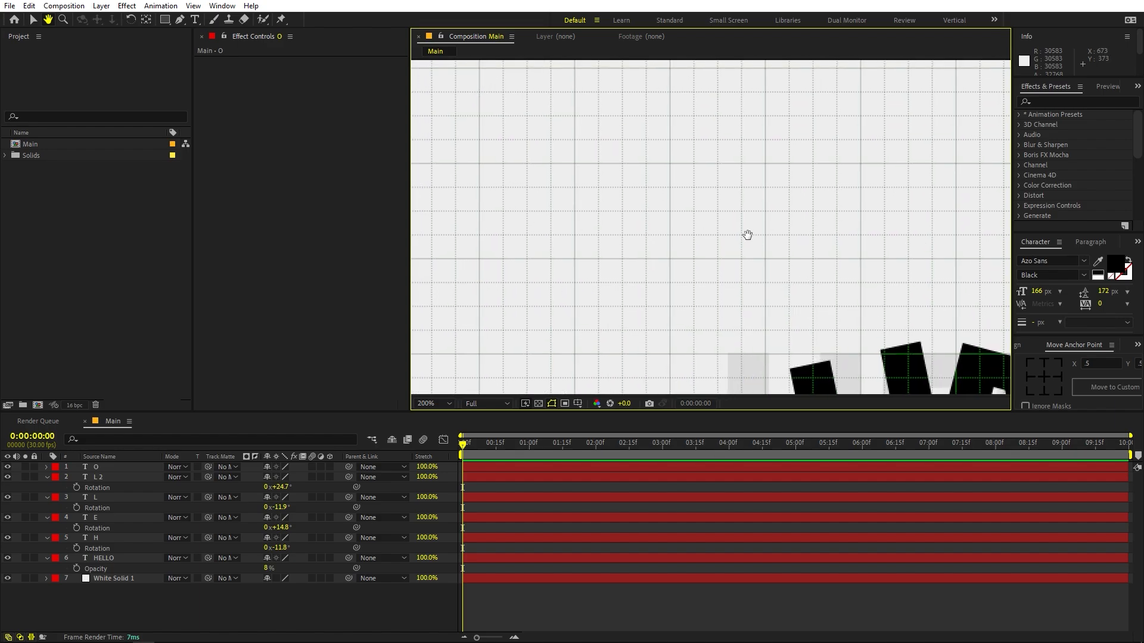
drag(747, 234, 849, 246)
drag(641, 206, 701, 174)
key(g)
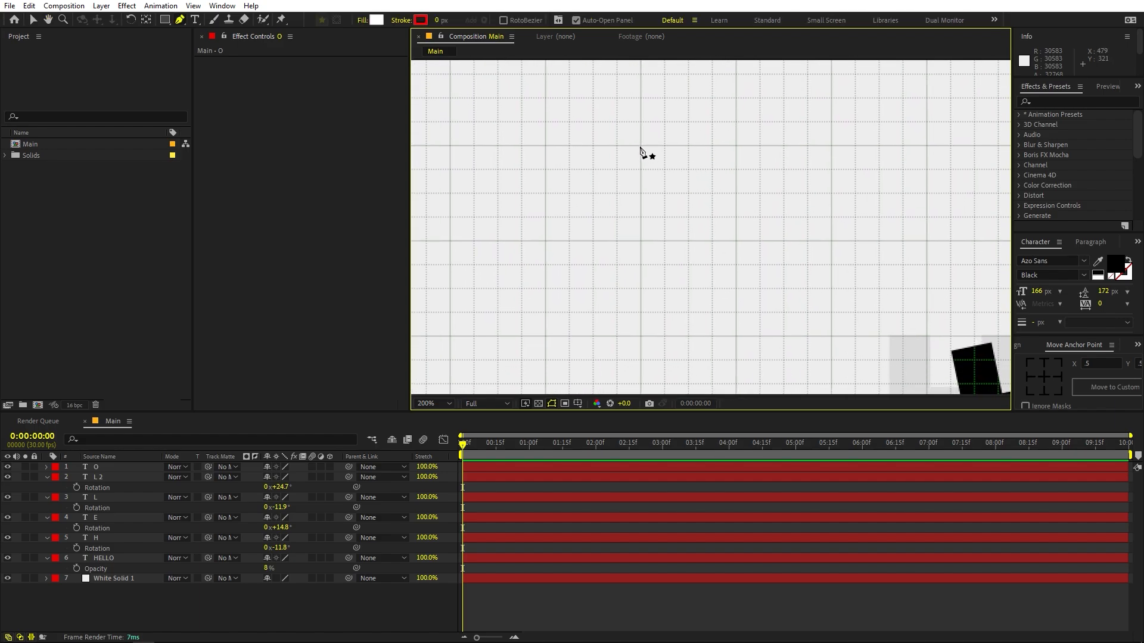
click(640, 147)
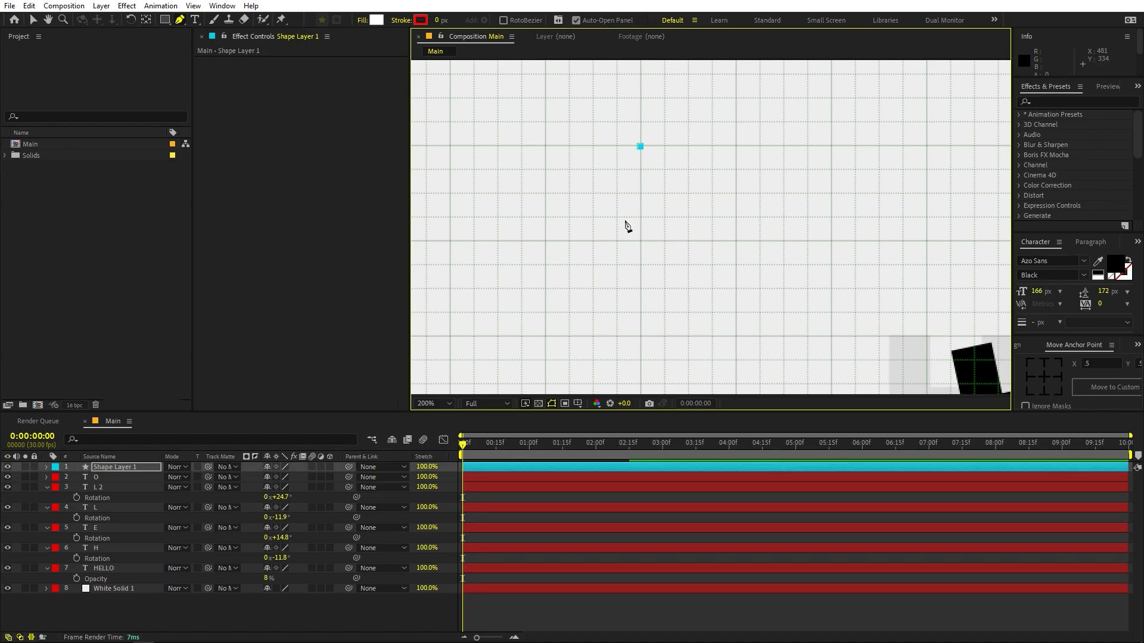
click(545, 337)
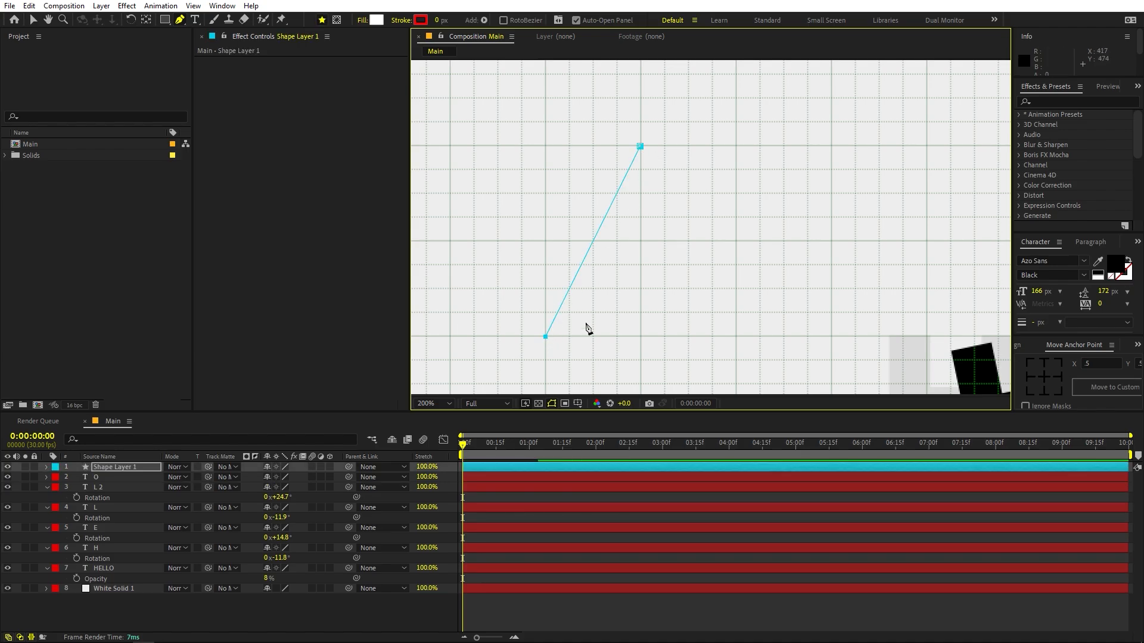
click(640, 288)
click(736, 337)
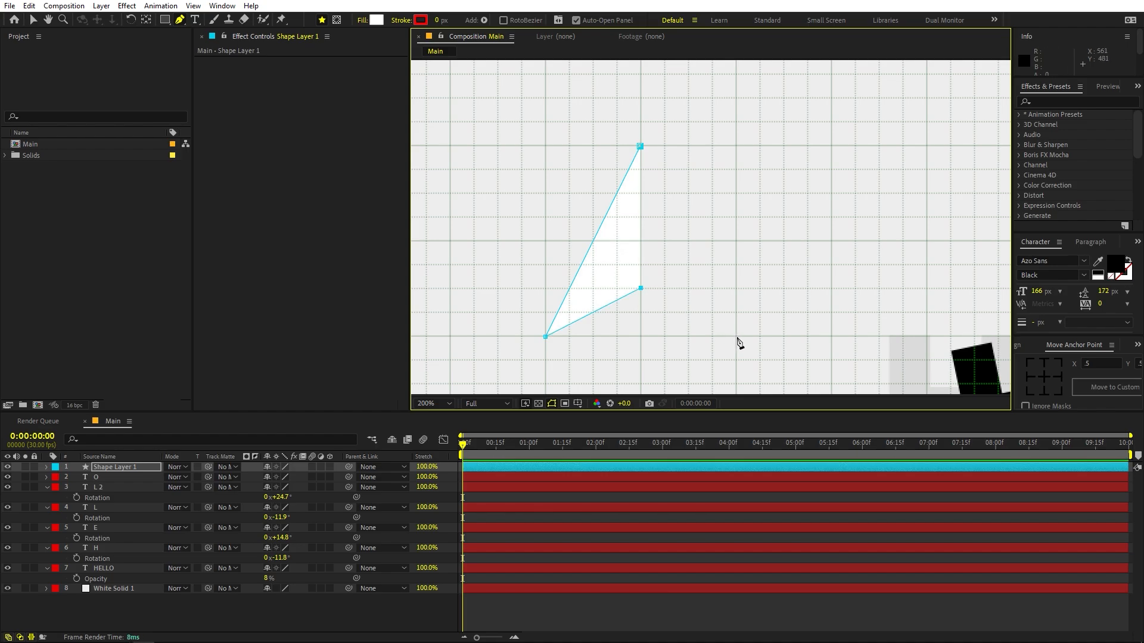
click(640, 147)
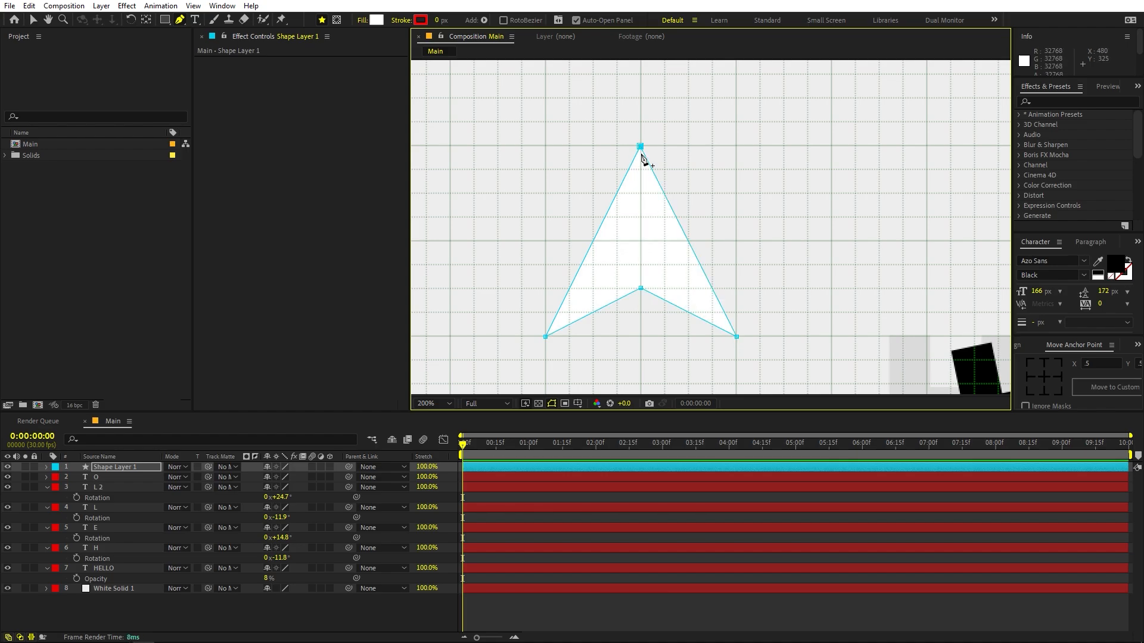
- Change the arrowhead's fill to a dark, fully saturated blue with a hue of 229°
key(comma)
key(comma)
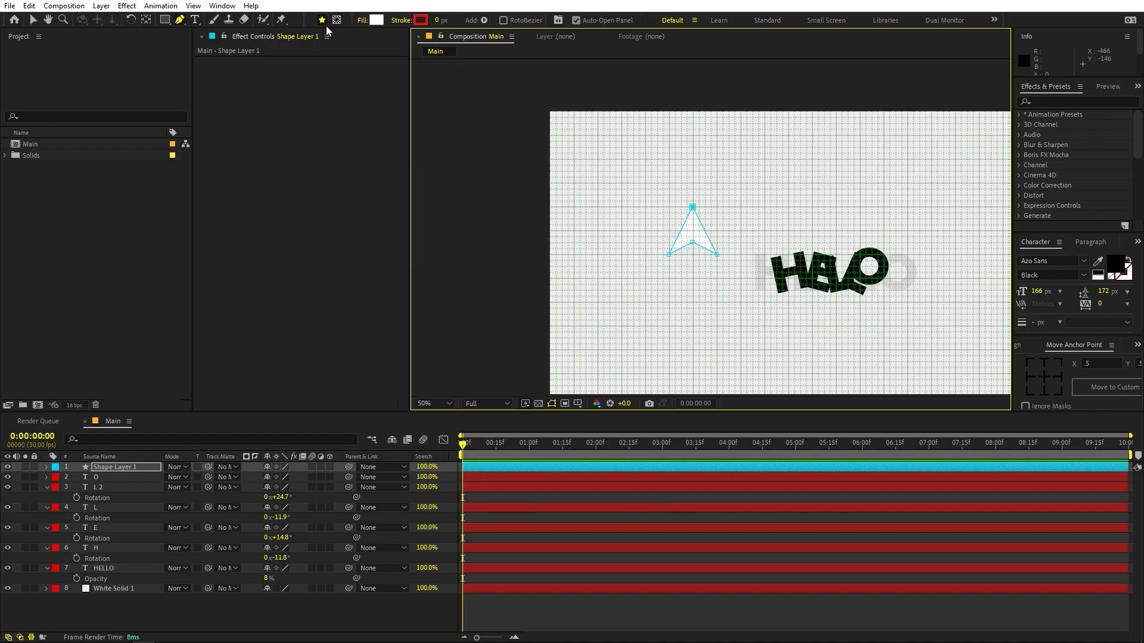
click(376, 20)
drag(266, 216, 266, 237)
drag(213, 202, 252, 166)
drag(265, 235, 270, 222)
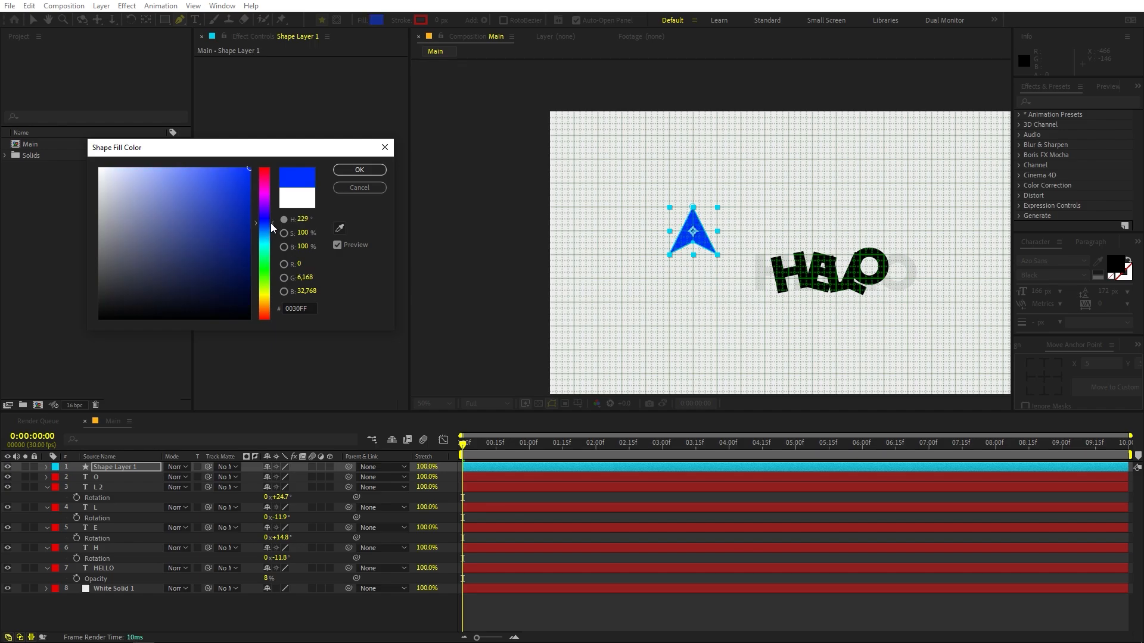
drag(238, 189, 278, 216)
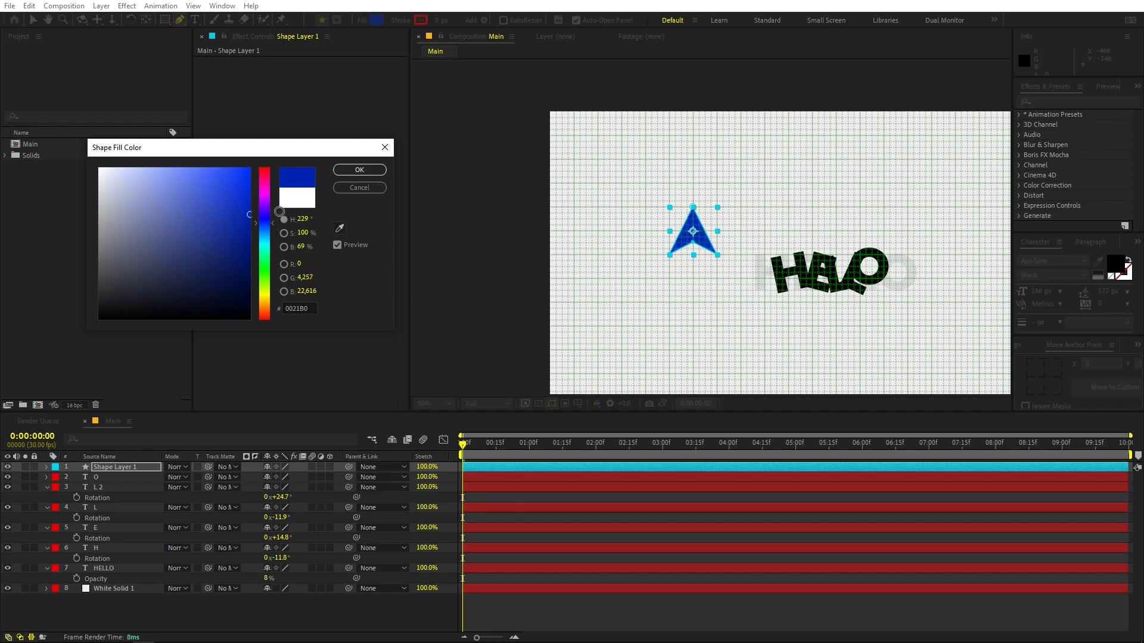
click(359, 170)
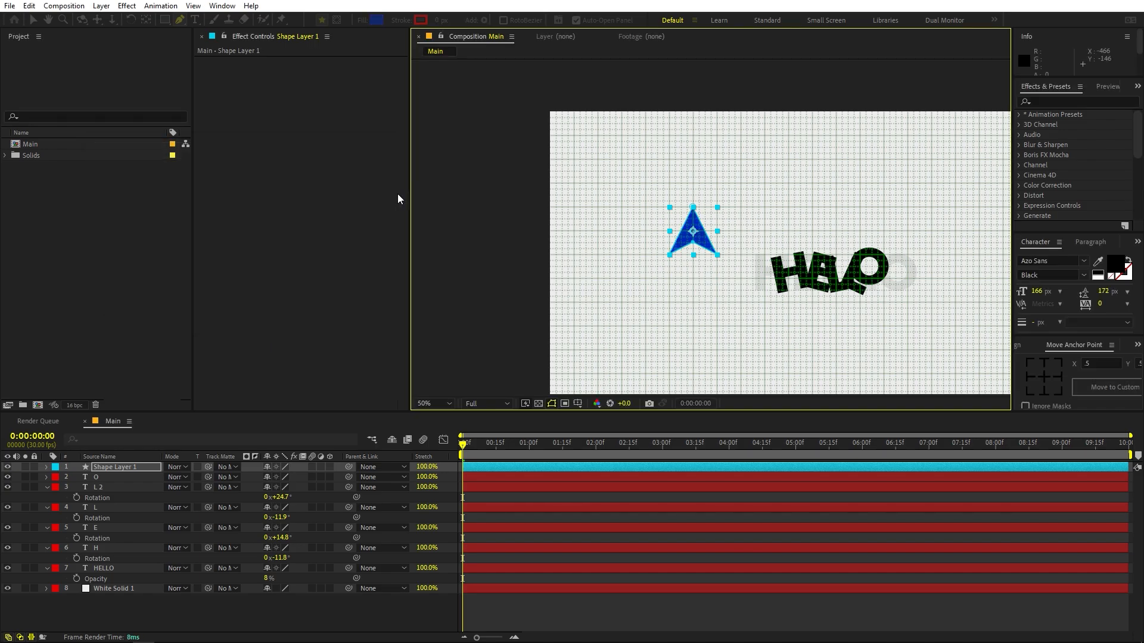
- Fit the whole composition in the viewer and turn off its grid overlay
click(435, 401)
click(445, 420)
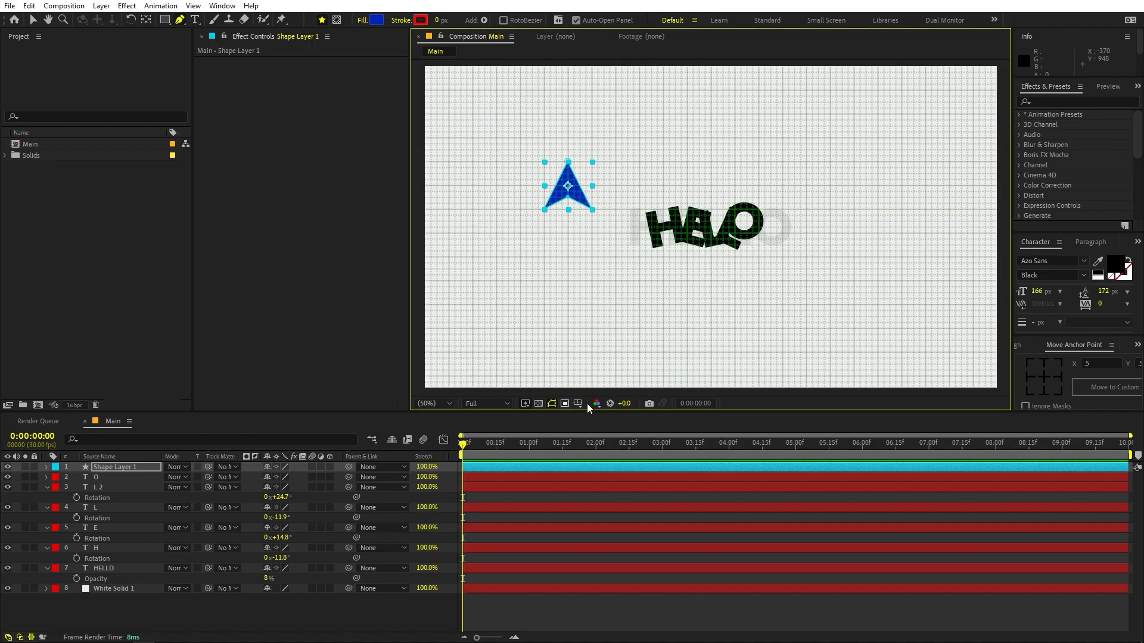
click(577, 403)
click(599, 445)
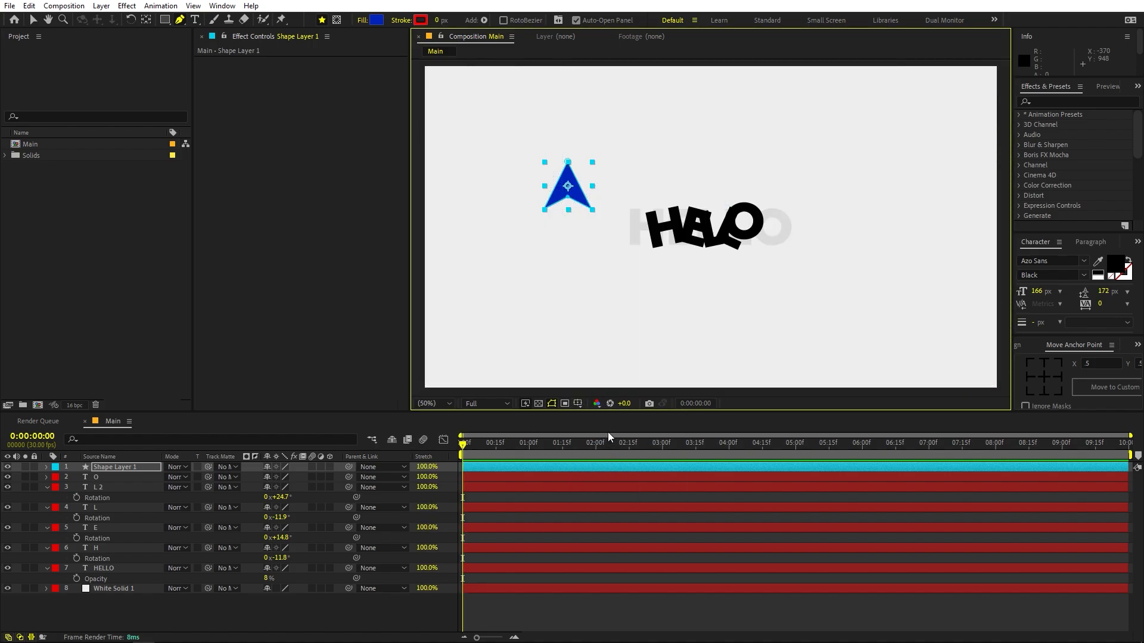
- Centre the anchor point of the arrow shape layer and scale the layer down to 56.5%
click(1044, 377)
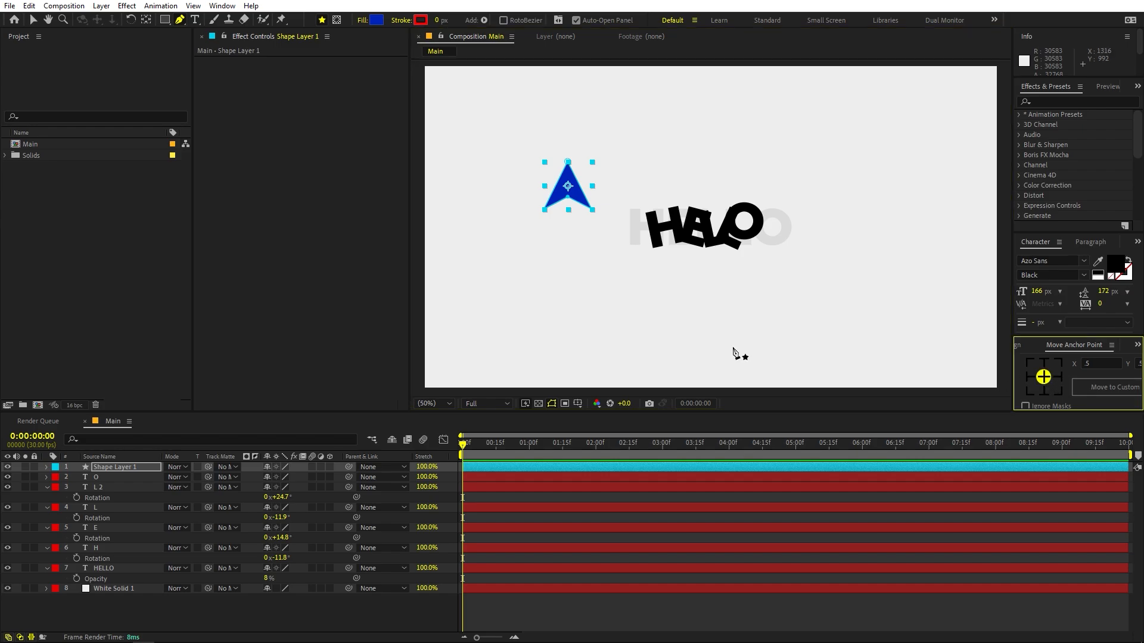
click(135, 468)
key(s)
drag(278, 478, 36, 504)
click(535, 479)
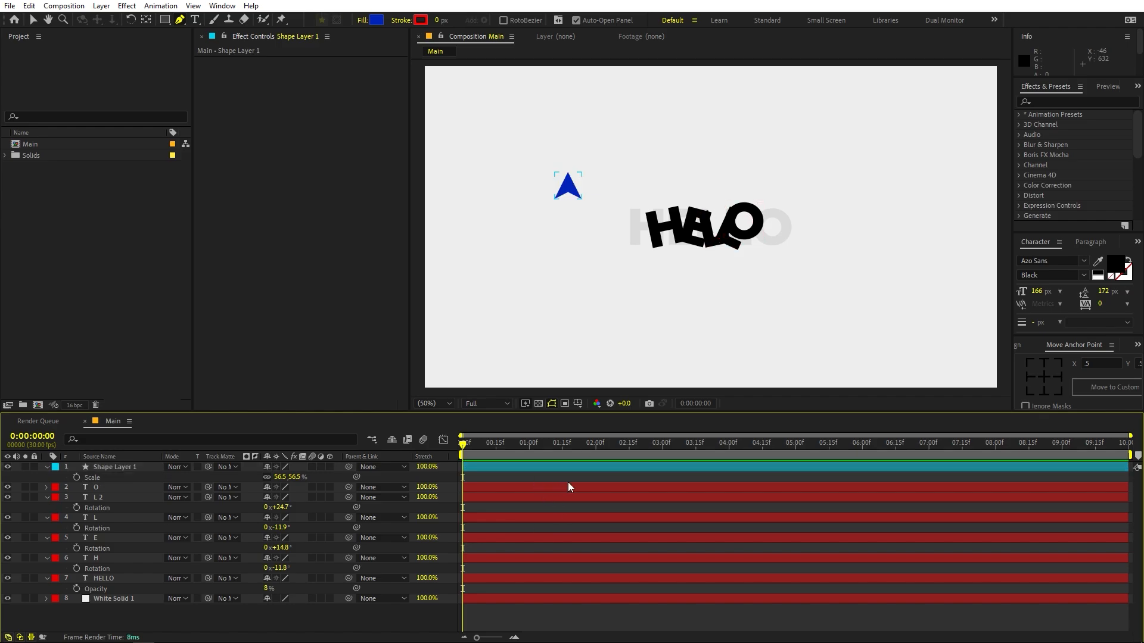
- Move the blue arrow below and to the right of the text and rotate it to -37.9°
click(33, 19)
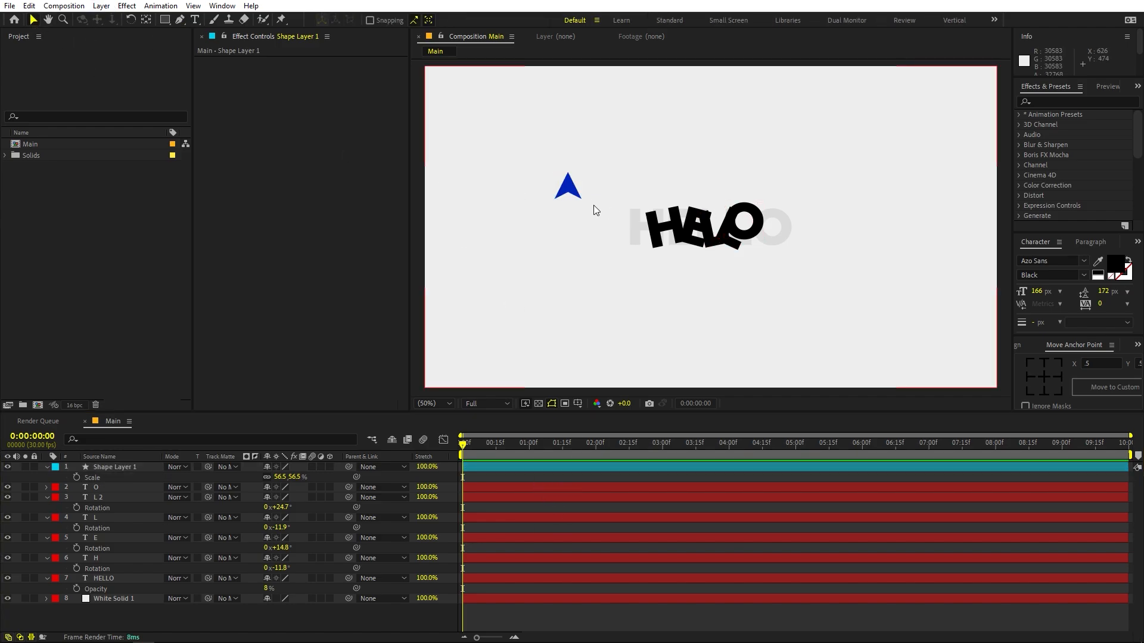
click(568, 190)
drag(567, 191, 809, 287)
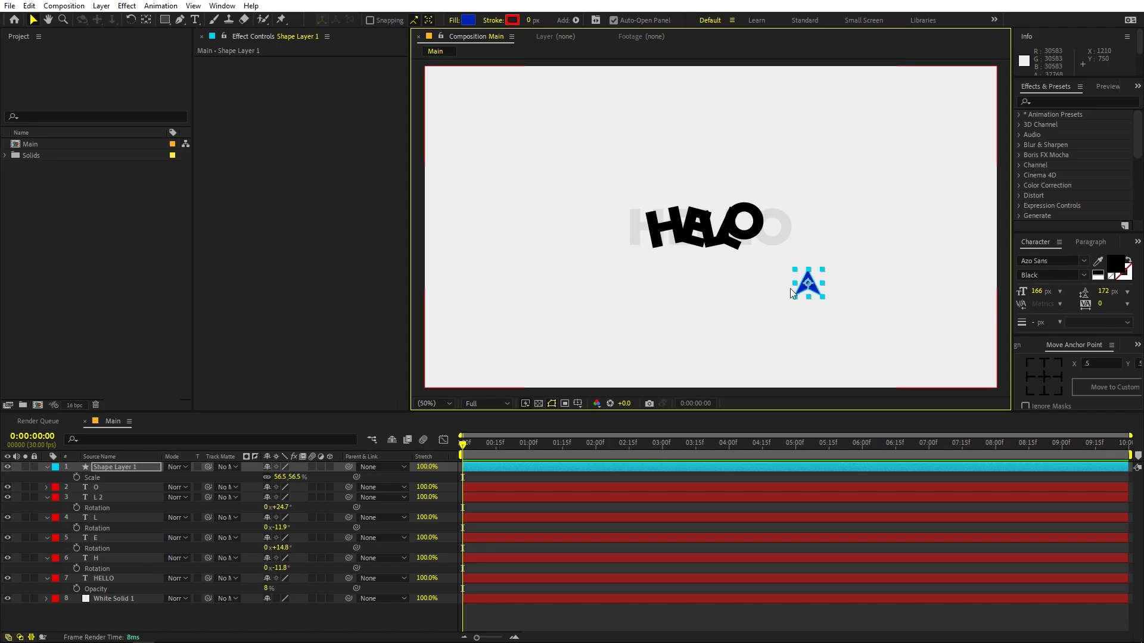
key(r)
drag(279, 480, 85, 500)
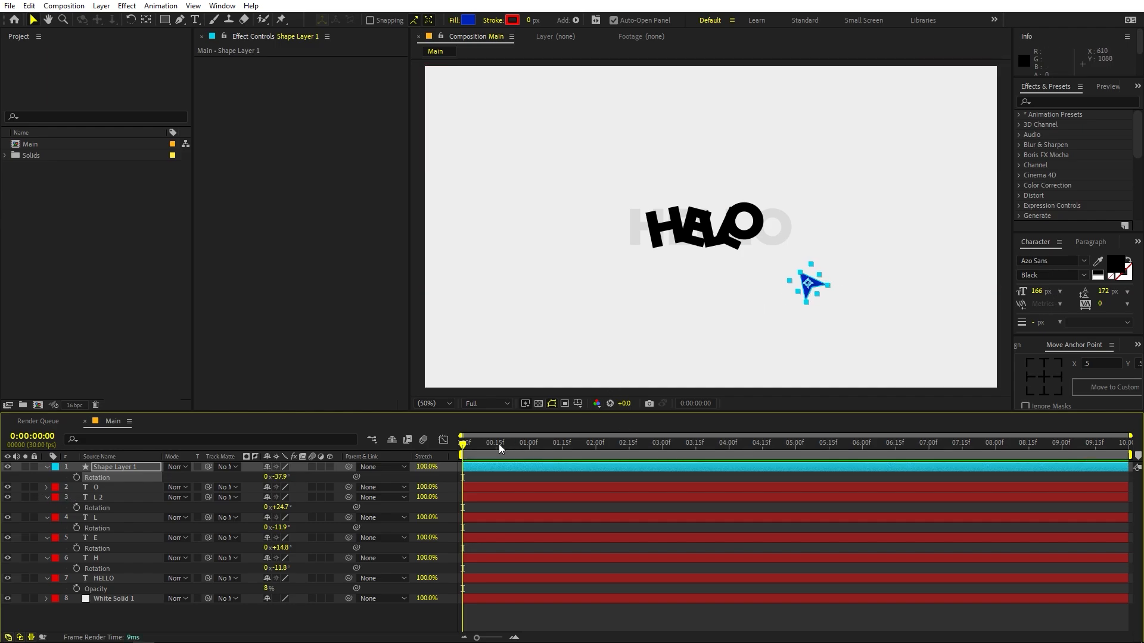
- Move the arrow just past the frame's bottom edge, at about 1590.8, 1131.0, and set a Position keyframe at 0 seconds
drag(809, 284, 899, 404)
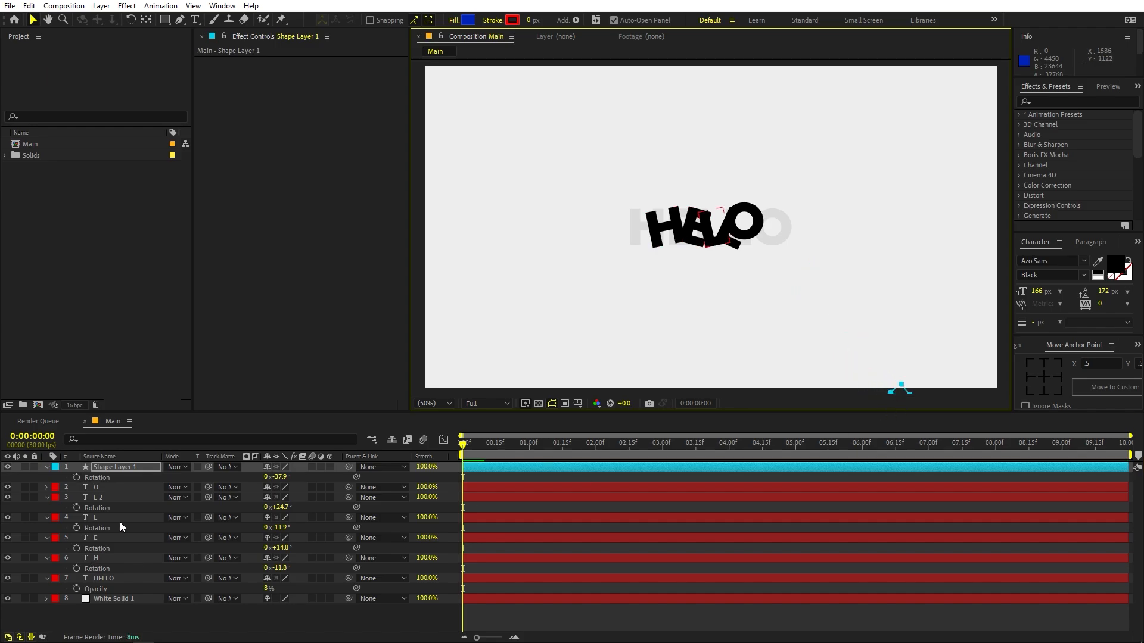
click(110, 486)
key(p)
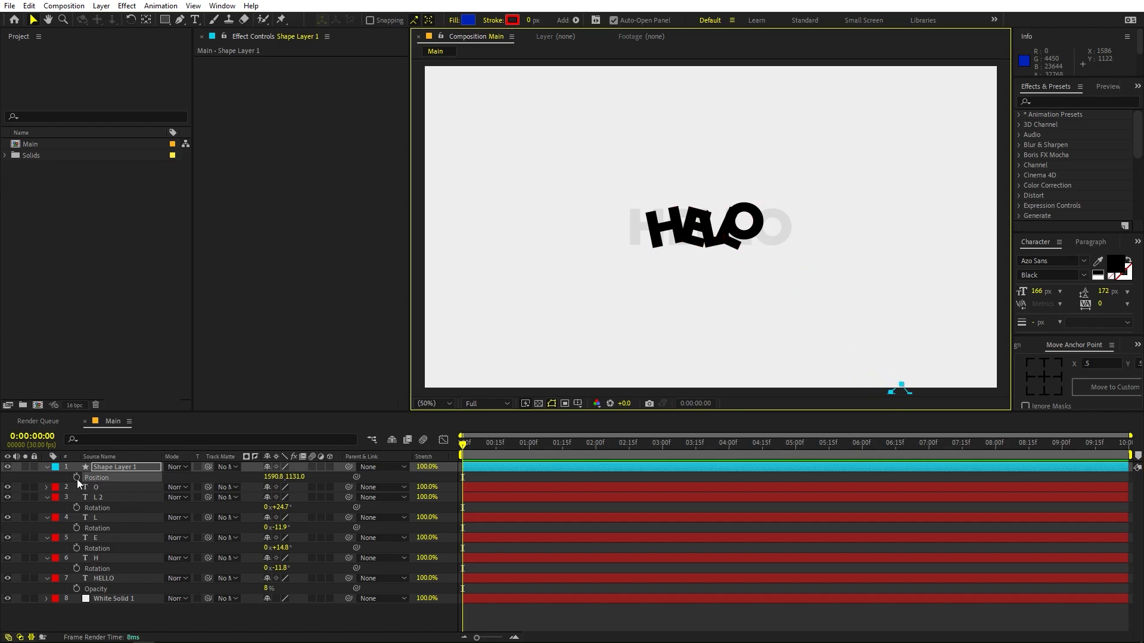
click(77, 478)
- Keyframe the arrow at 1 second over the overlapping L letters, at position 984.8, 591.0
drag(474, 448, 527, 477)
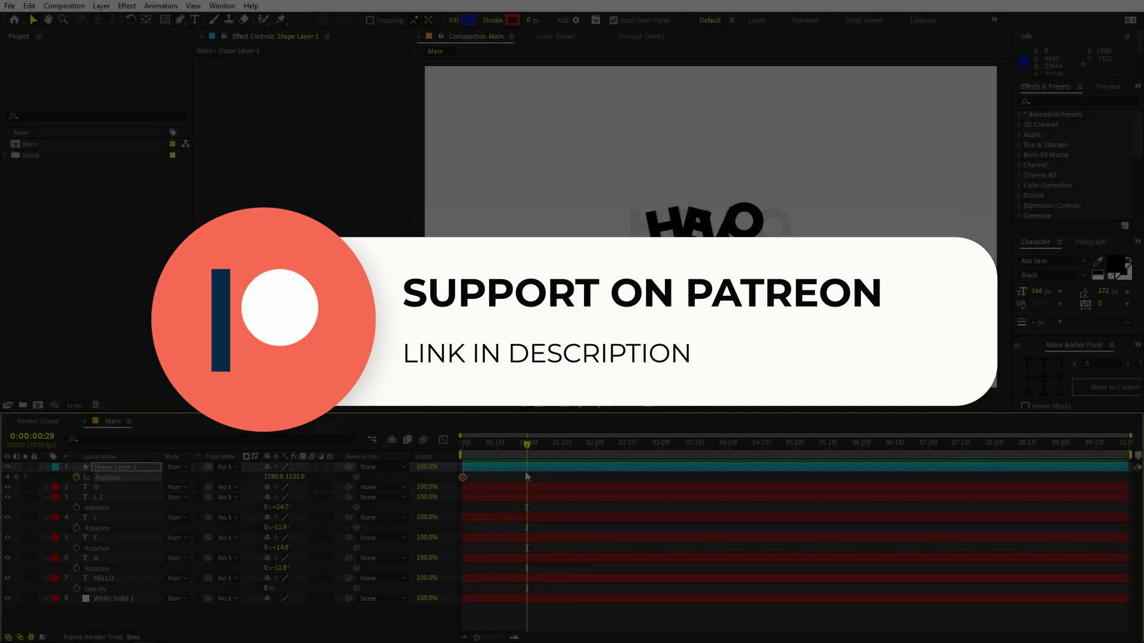
key(Page_Down)
scroll(843, 351, down, 2)
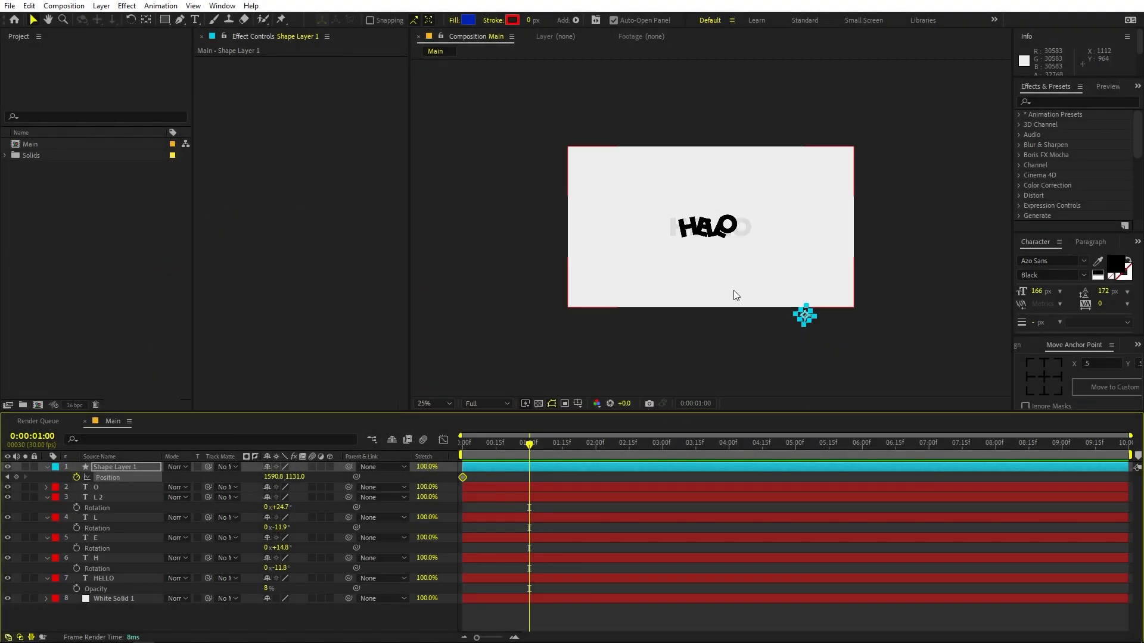
drag(804, 316, 740, 261)
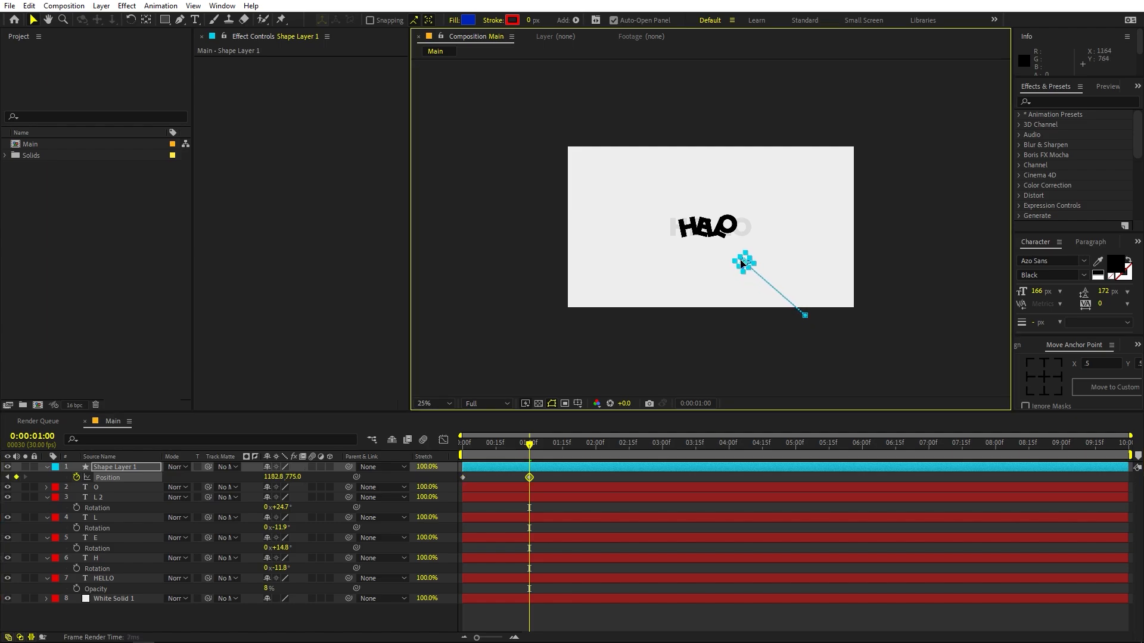
scroll(739, 262, up, 2)
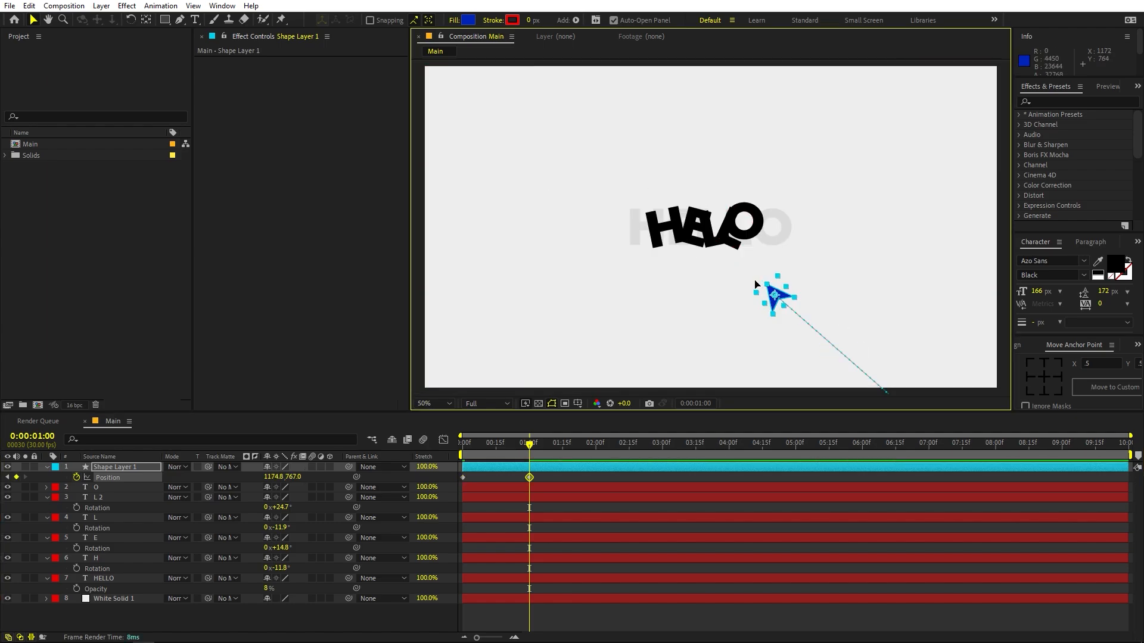
drag(774, 296, 724, 249)
drag(719, 245, 716, 243)
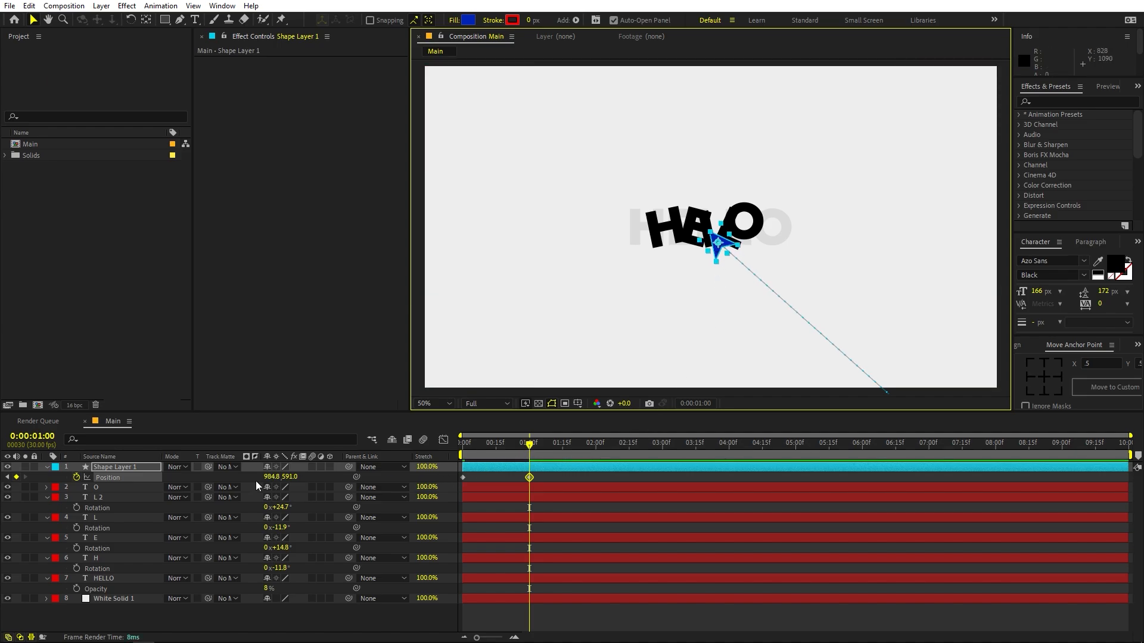
- Add a null object and place its layer directly beneath Shape Layer 1
right_click(190, 614)
mouse_move(265, 473)
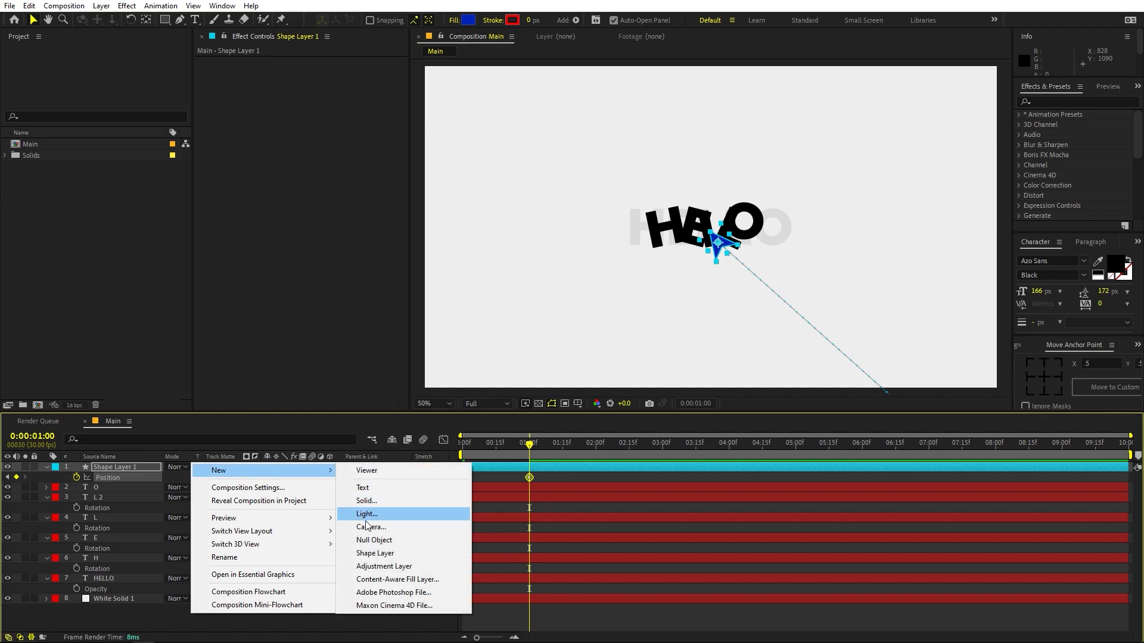
click(373, 541)
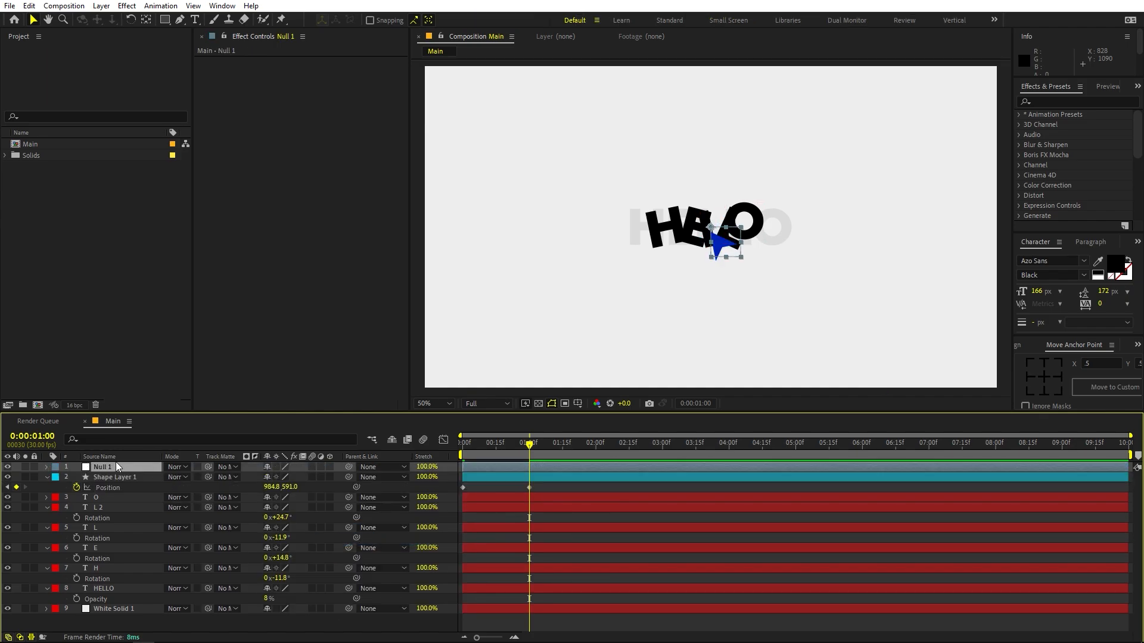
drag(115, 463, 118, 484)
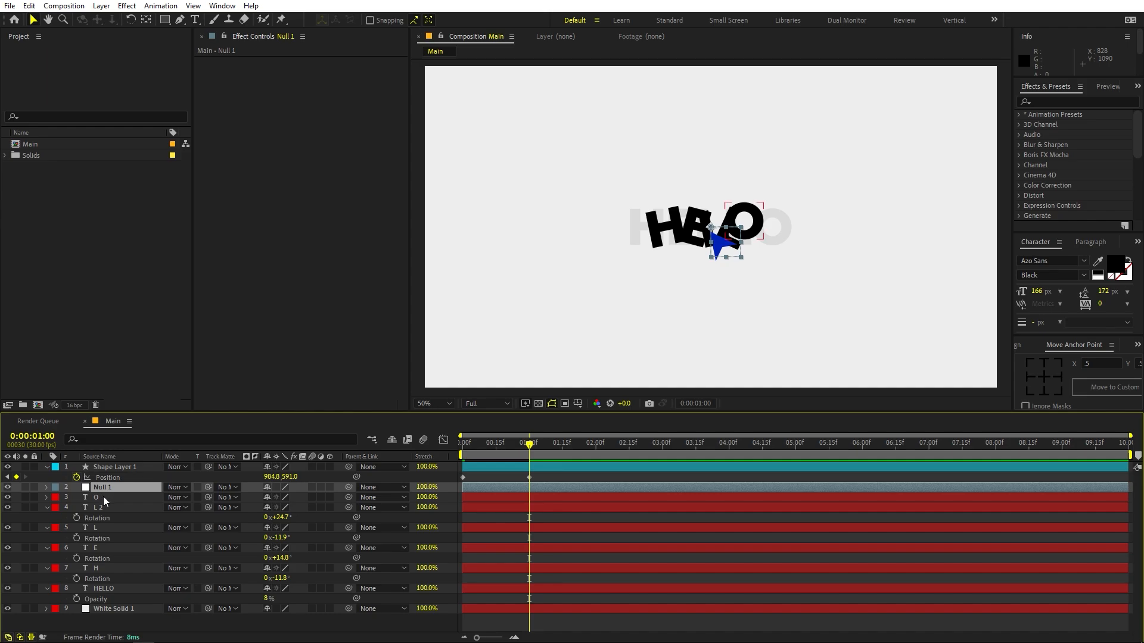
- Parent the five letter layers O, L 2, L, E and H to Null 1
click(103, 498)
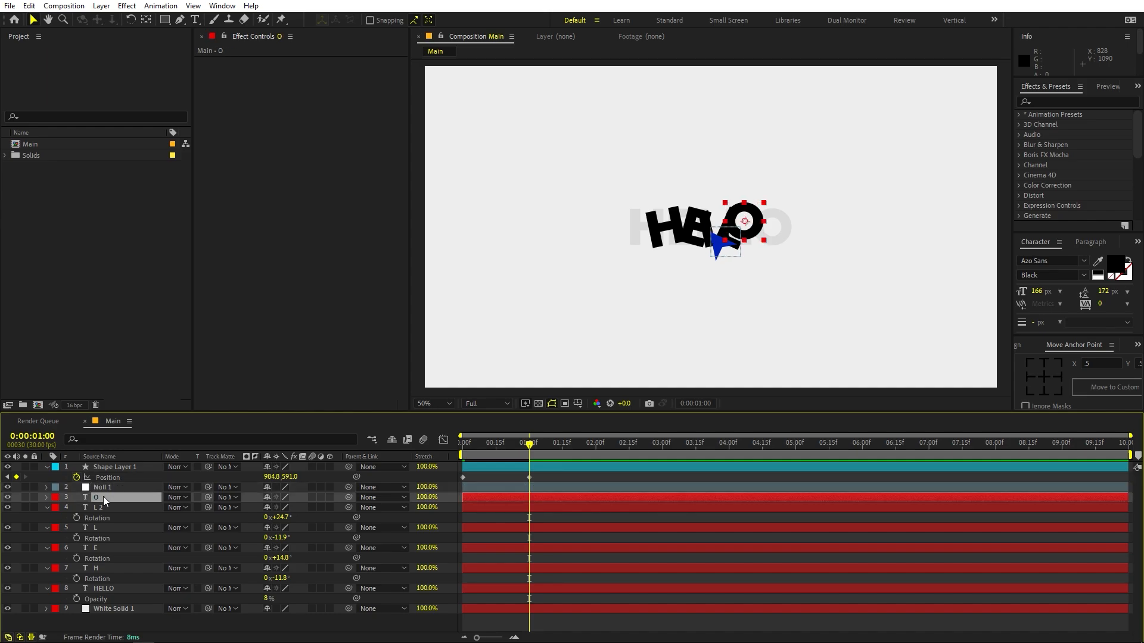
shift+click(105, 568)
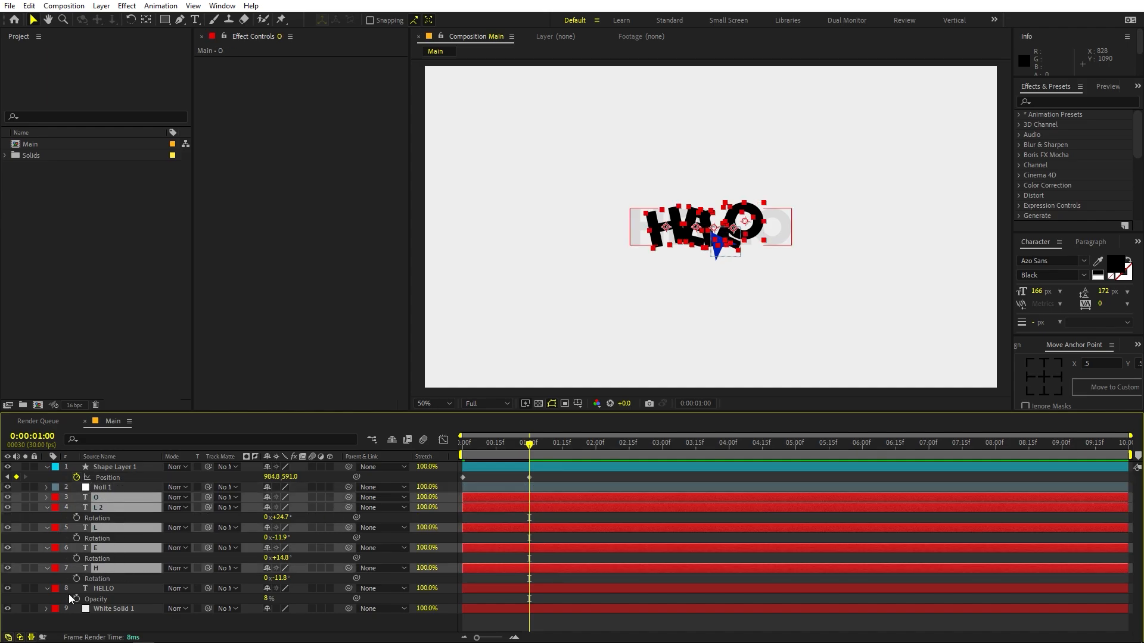
drag(348, 497, 101, 485)
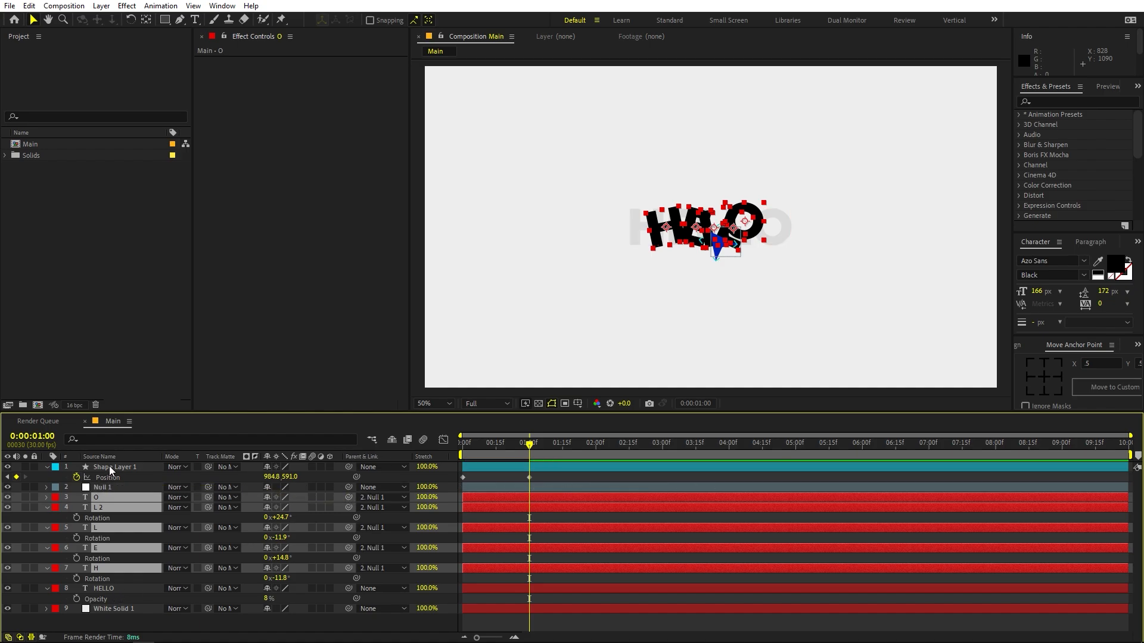
- Set starting Scale keyframes at 1 second on the arrow's Shape Layer 1 and on Null 1
click(109, 466)
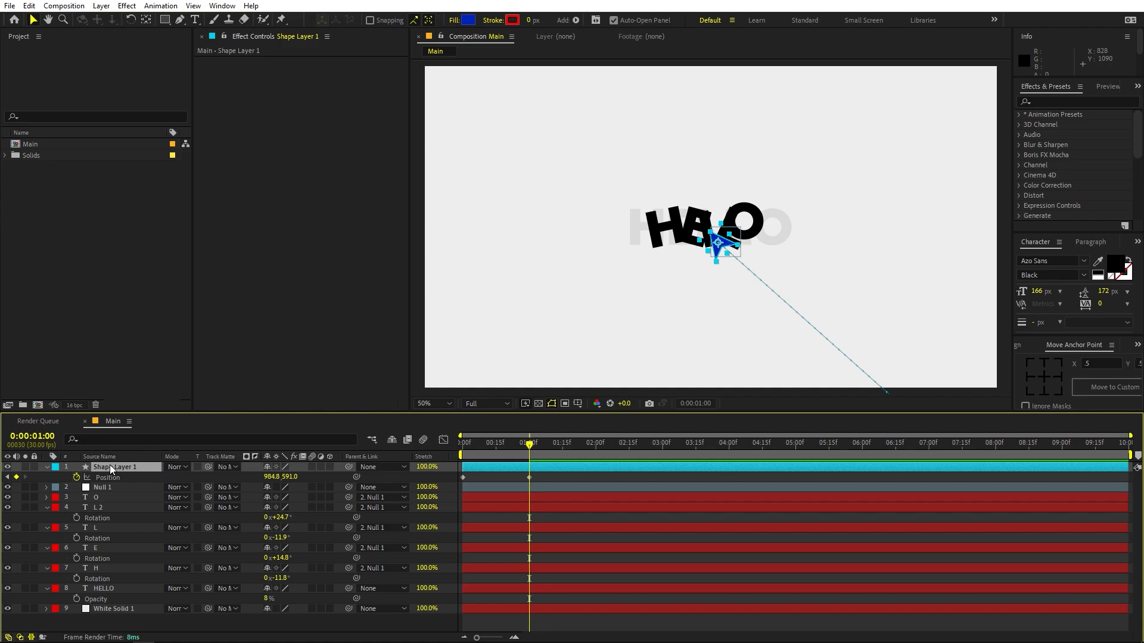
key(s)
click(77, 477)
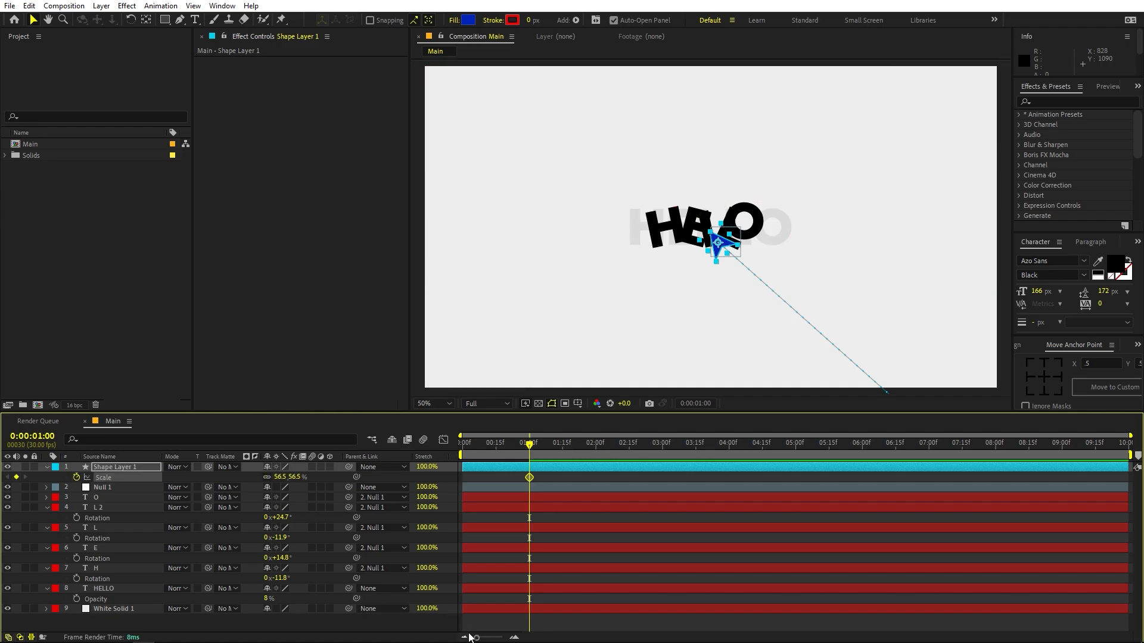
drag(471, 638, 497, 637)
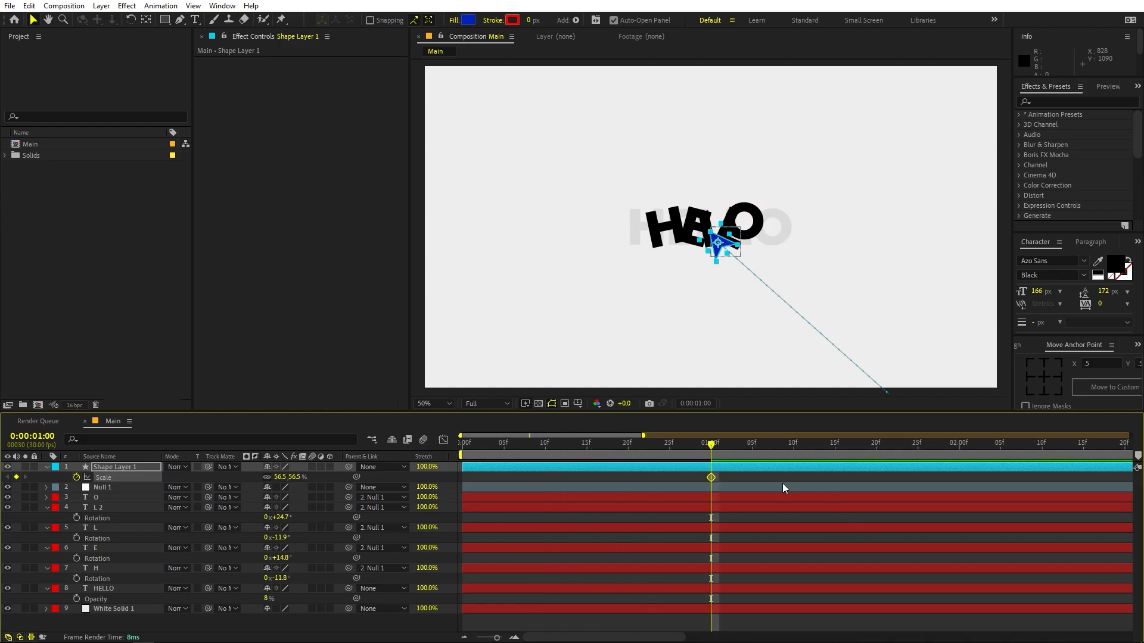
click(783, 488)
key(s)
click(76, 498)
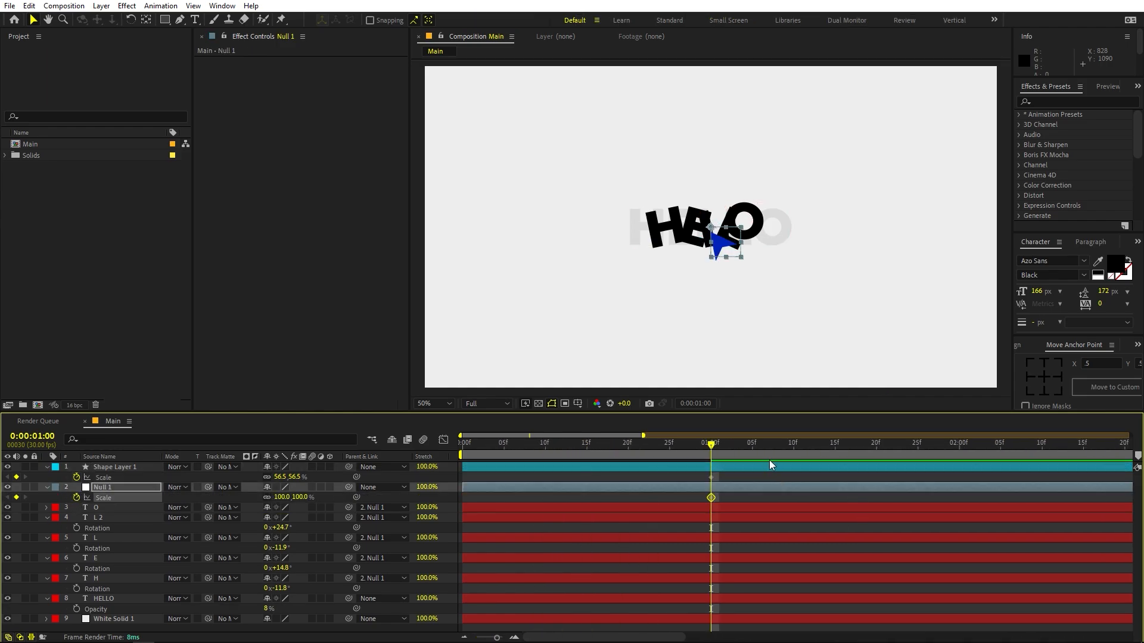
- At 0:00:01:02, scale the arrow down to 44.1% and Null 1 down to 87.4%
drag(717, 445, 727, 444)
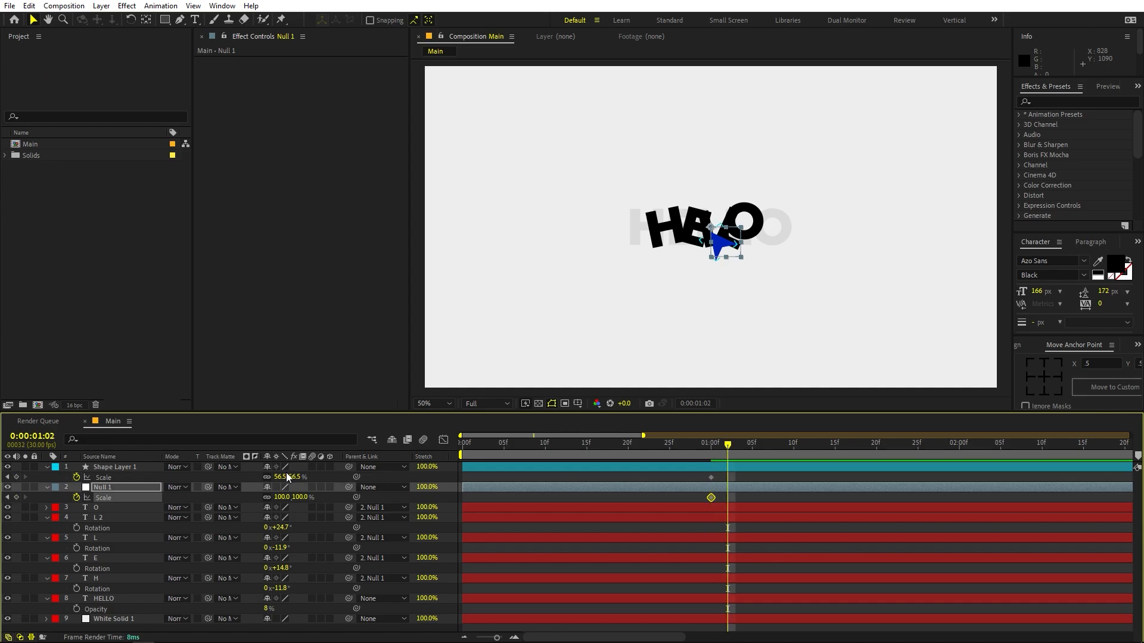
drag(279, 477, 258, 477)
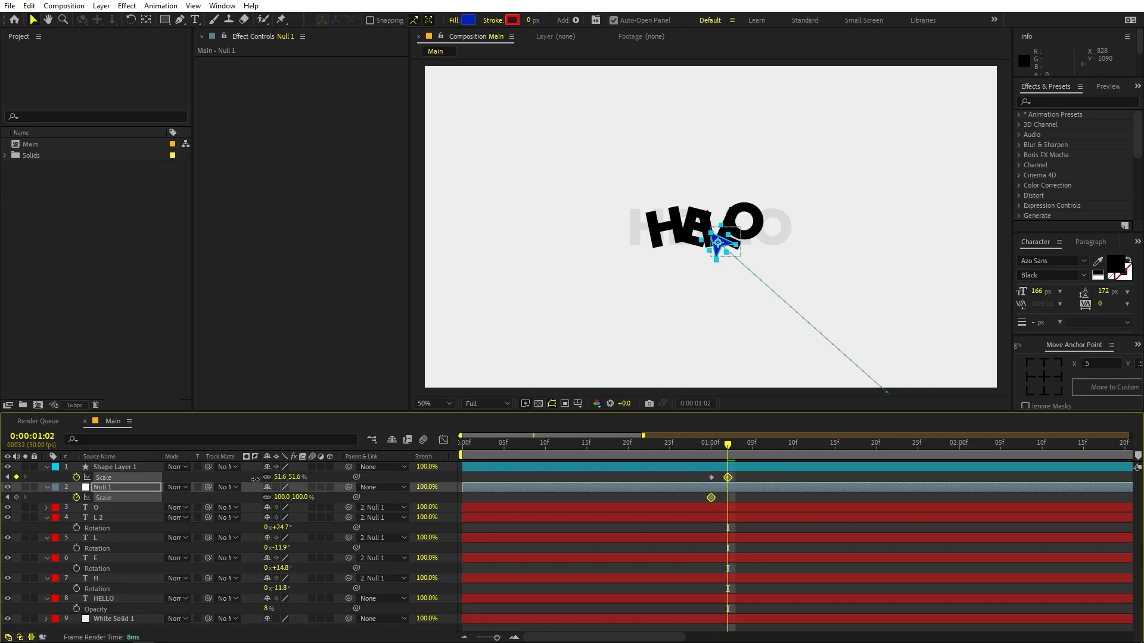
click(255, 478)
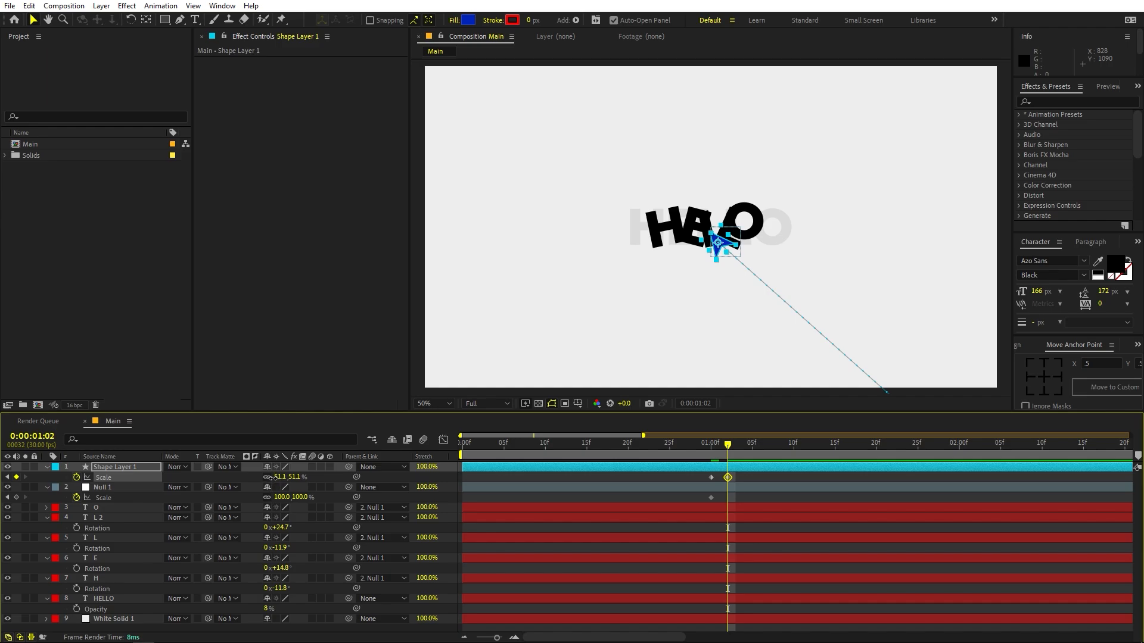
drag(271, 477, 218, 505)
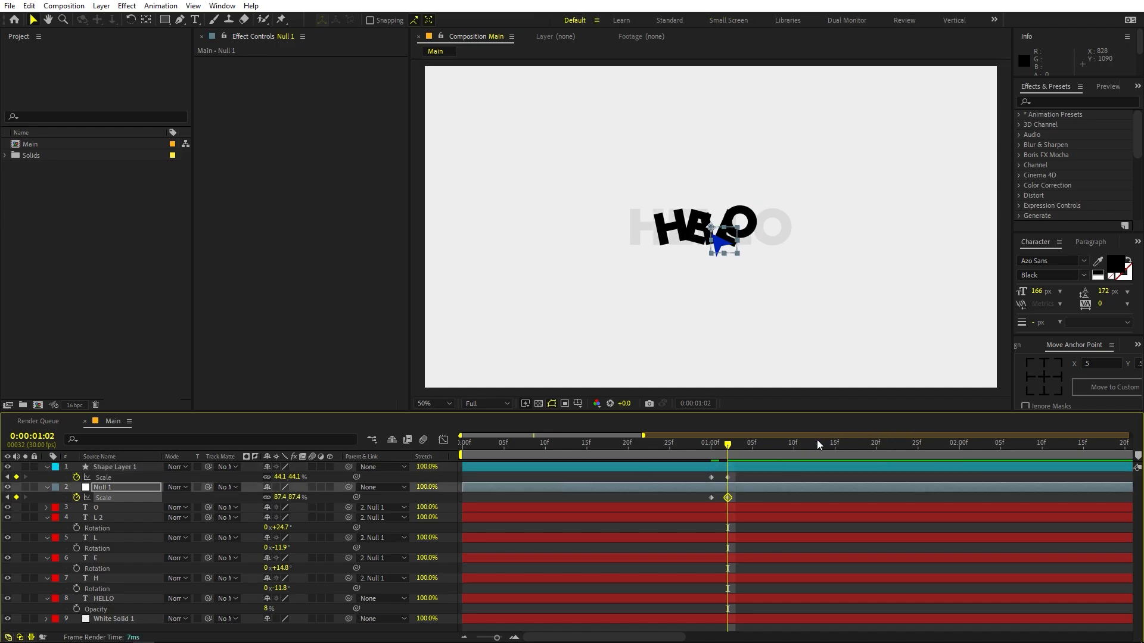
- At 0:00:01:04, set Null 1's Scale to 100% and paste a copy of the arrow's first Scale keyframe
key(Page_Down)
key(Page_Down)
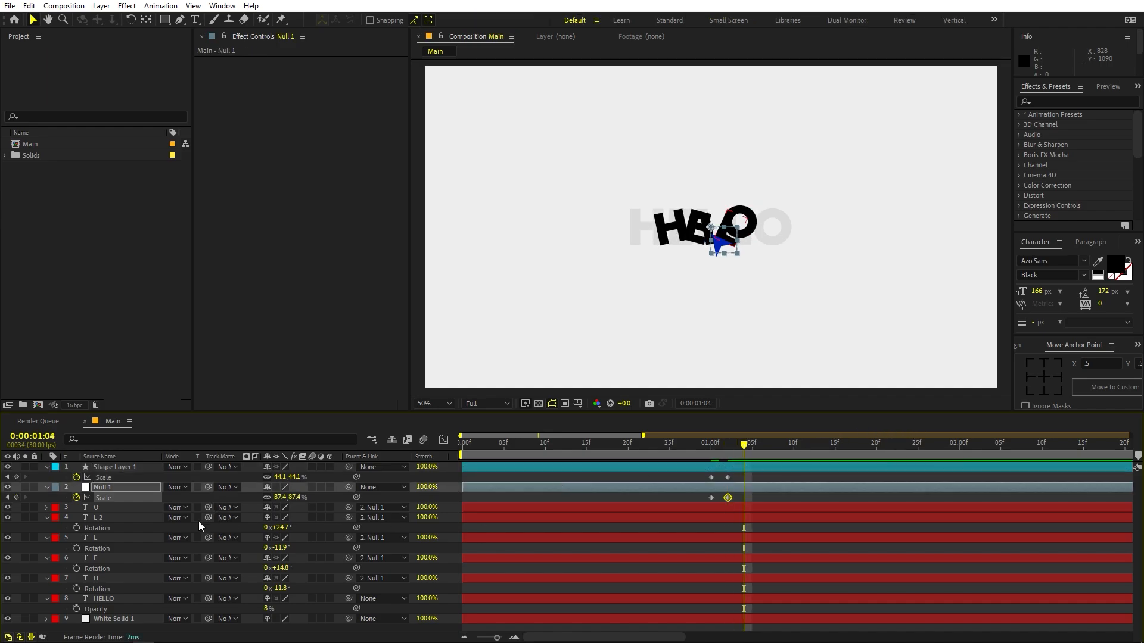
click(276, 496)
text(100)
key(Return)
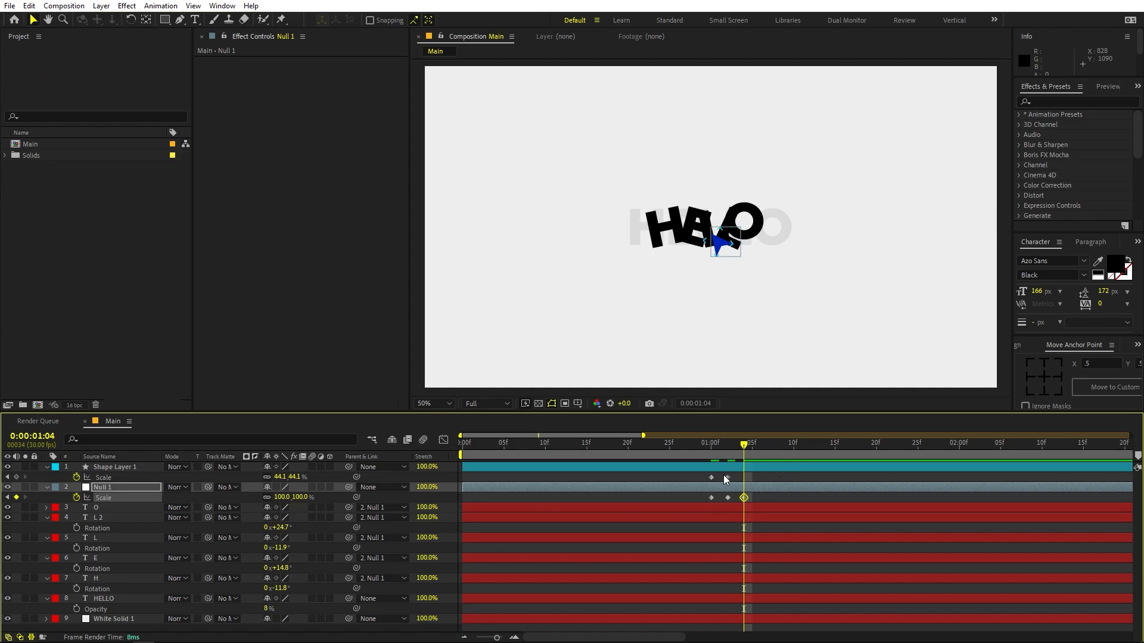
click(711, 477)
key(ctrl+c)
key(ctrl+v)
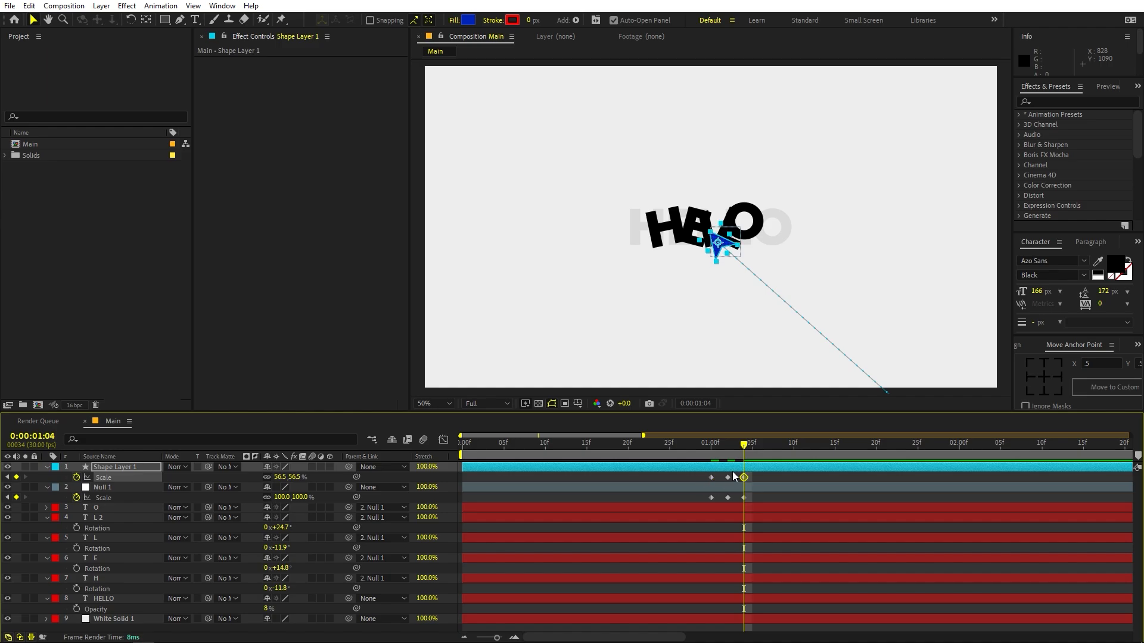
- Preview the arrow's approach from frame 16 and scrub through the scale-down around 1 second
drag(709, 451, 594, 475)
click(693, 499)
key(space)
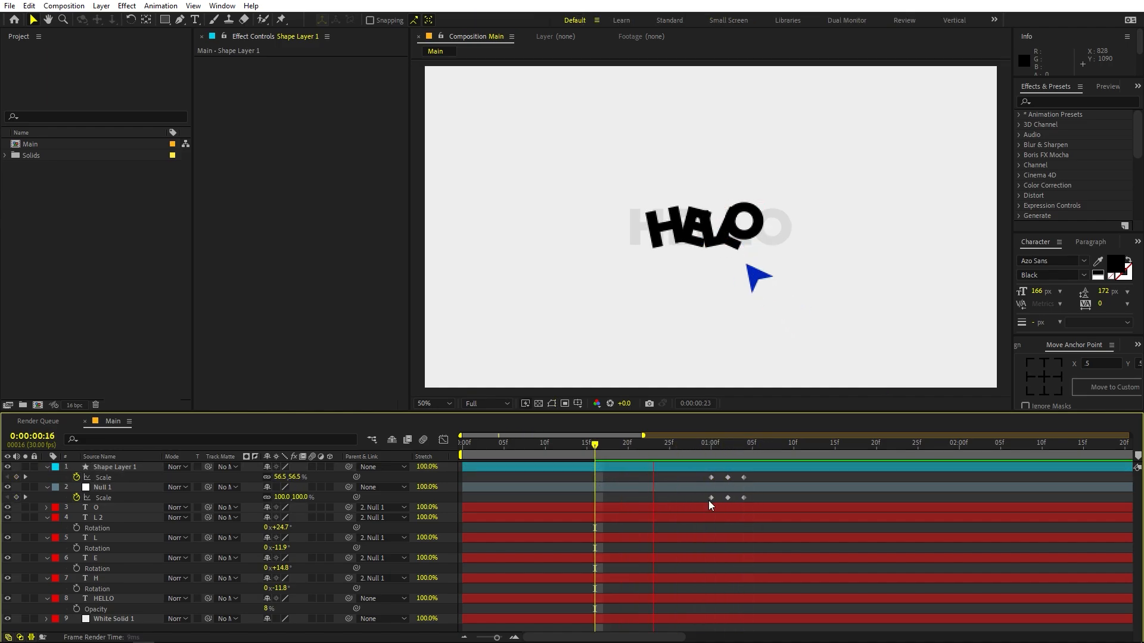
click(708, 461)
mouse_move(708, 464)
mouse_down()
mouse_move(745, 462)
mouse_move(728, 462)
mouse_up()
- Show Shape Layer 1's Position alongside Scale and apply Easy Ease to both of its Position keyframes
click(736, 466)
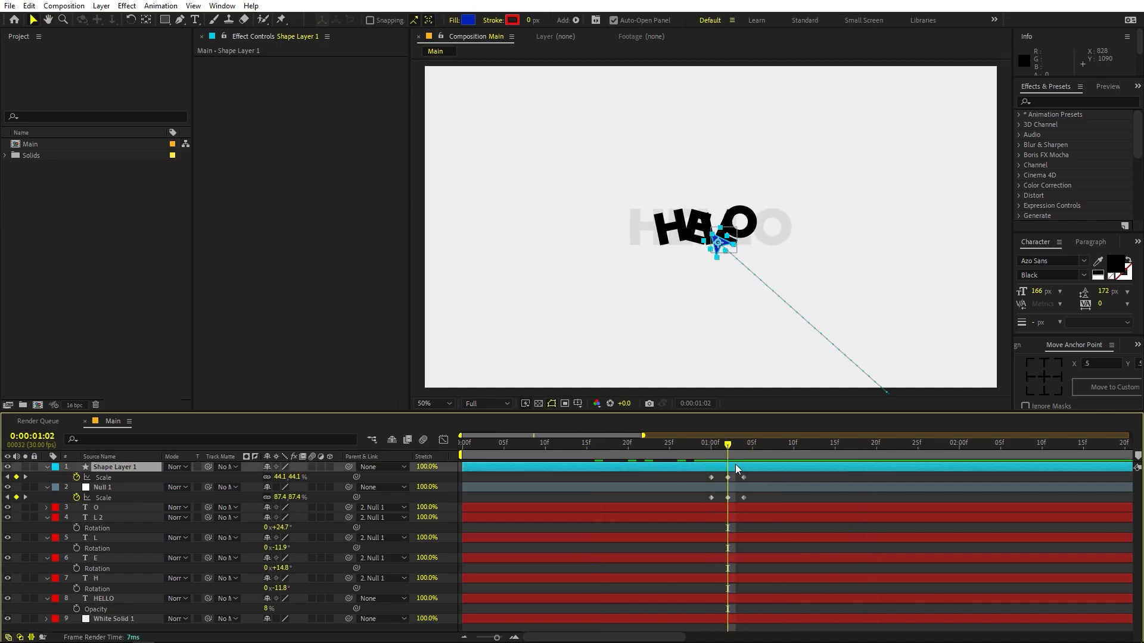
key(shift+p)
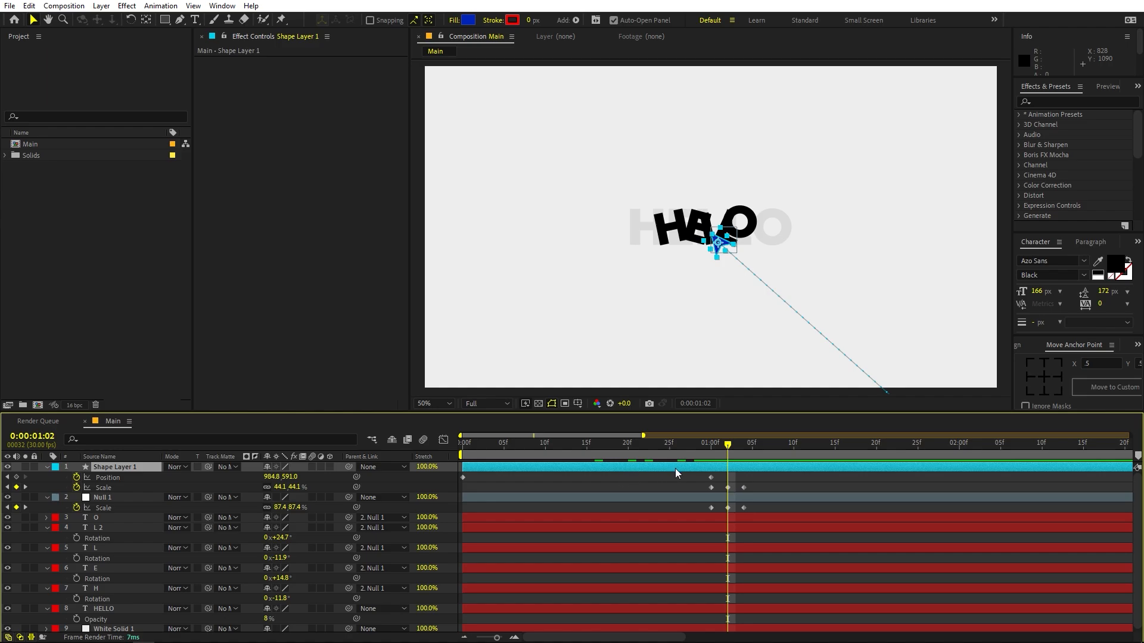
drag(723, 478, 442, 473)
key(F9)
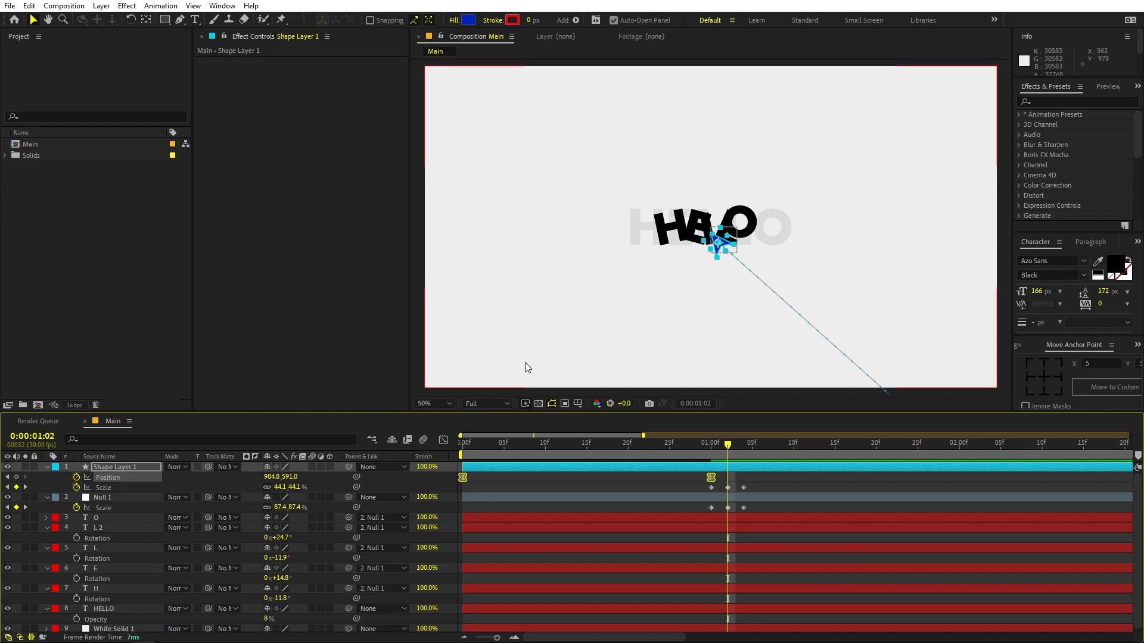
- Bend the arrow's motion path into a curve with the Pen tool from its 1-second keyframe and preview the movement
click(434, 404)
click(444, 458)
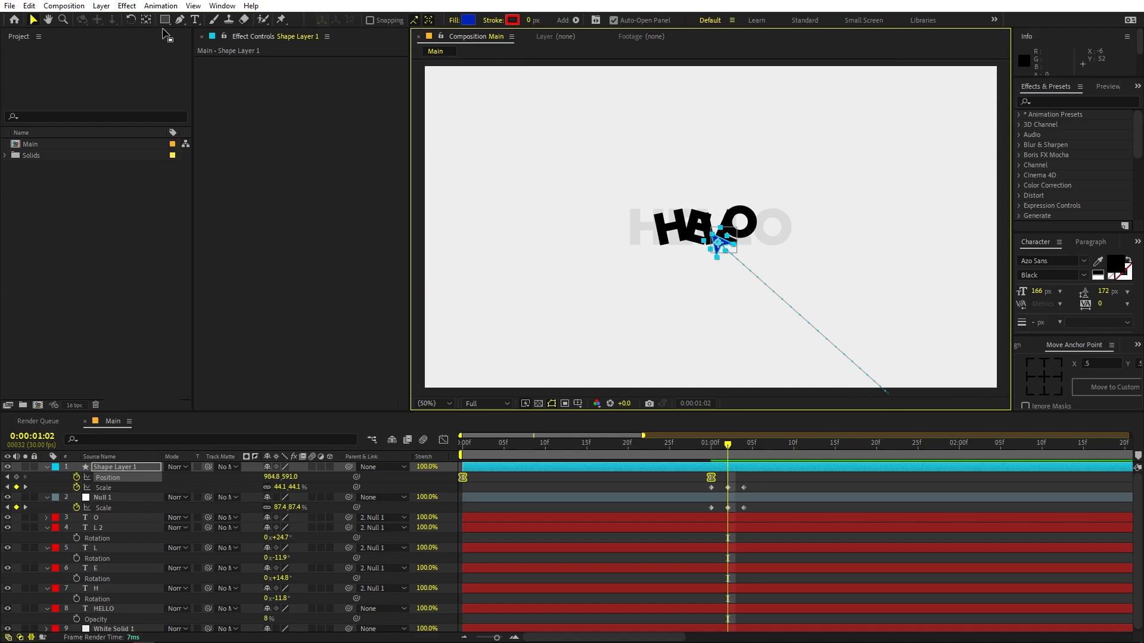
click(180, 19)
key(j)
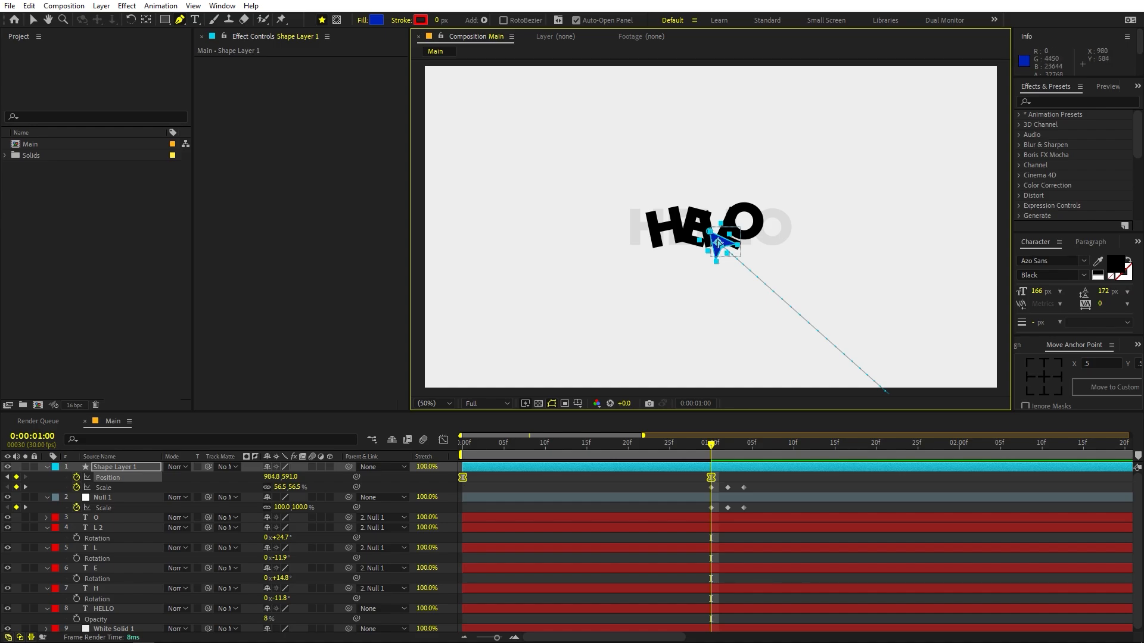
drag(718, 243, 777, 375)
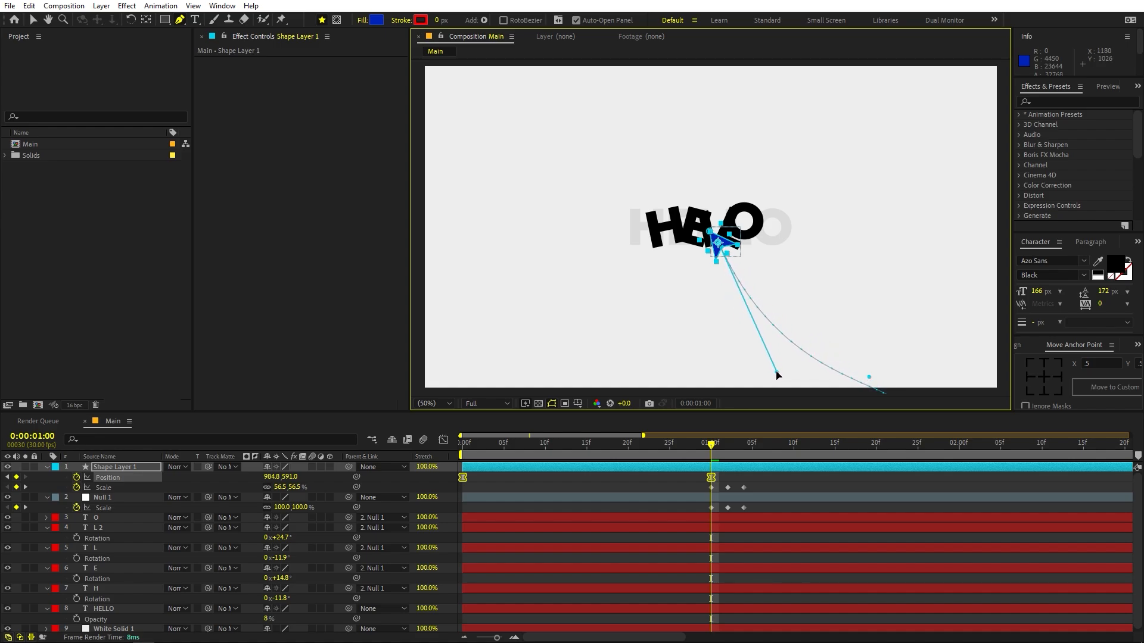
drag(706, 445, 190, 477)
key(space)
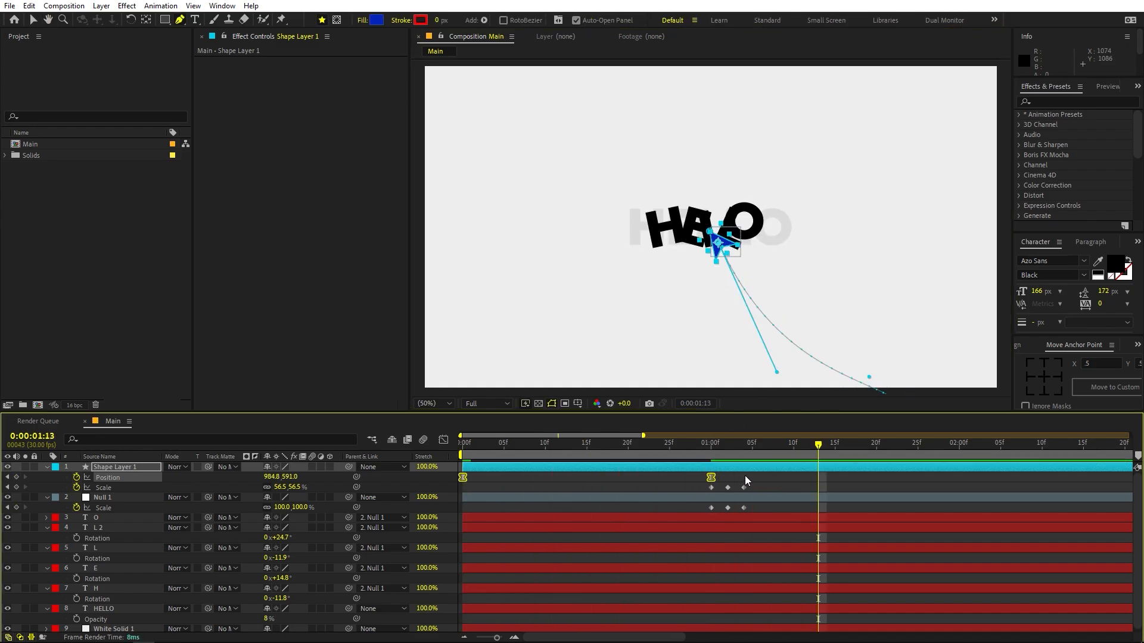
- In the speed graph, extend the final Position keyframe's incoming influence back to about frame 15, and preview the faster start
drag(738, 474, 445, 482)
click(445, 439)
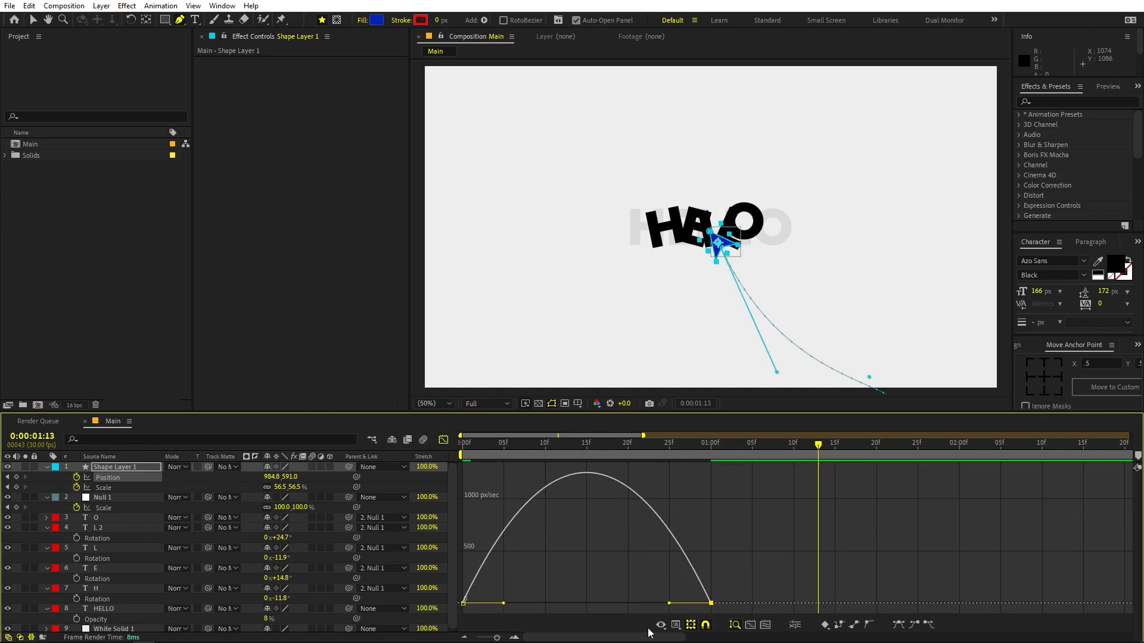
key(v)
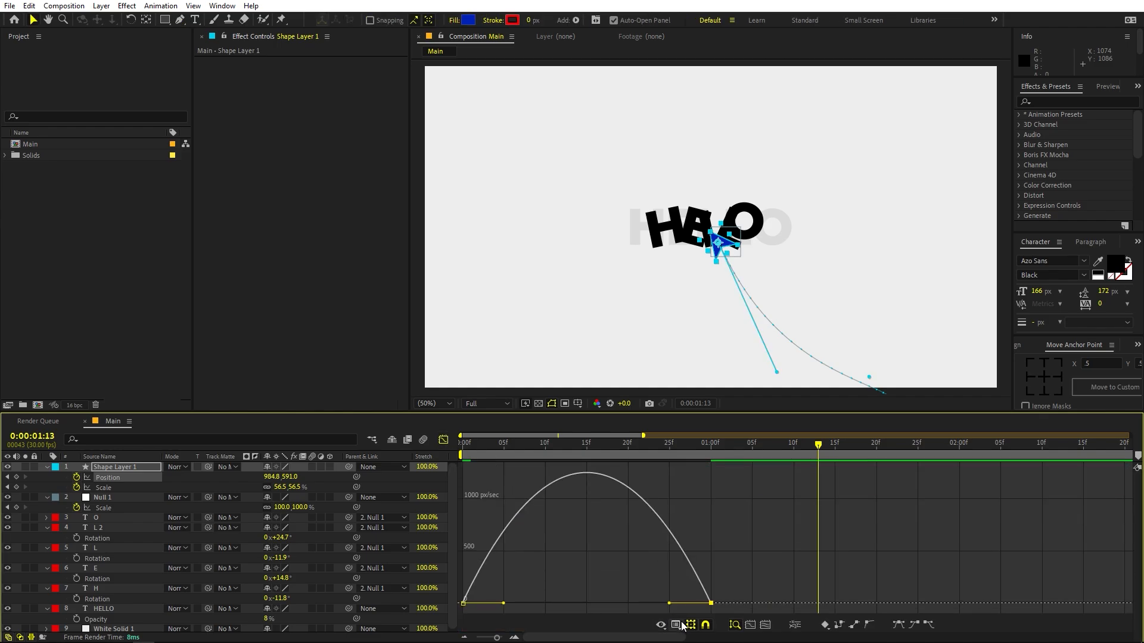
click(681, 622)
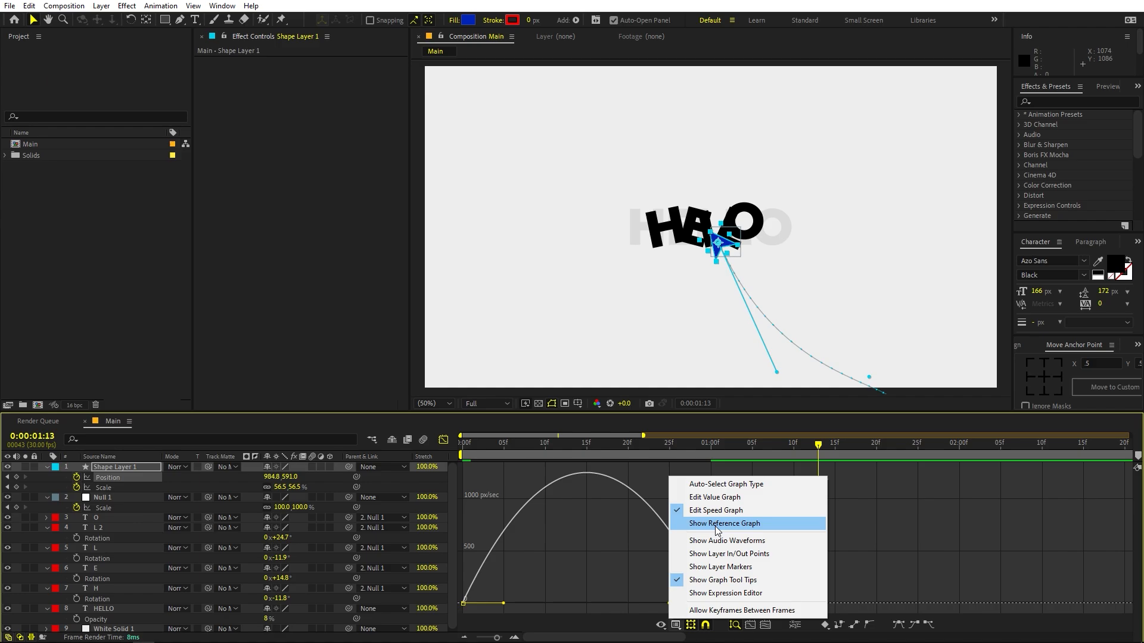
click(622, 566)
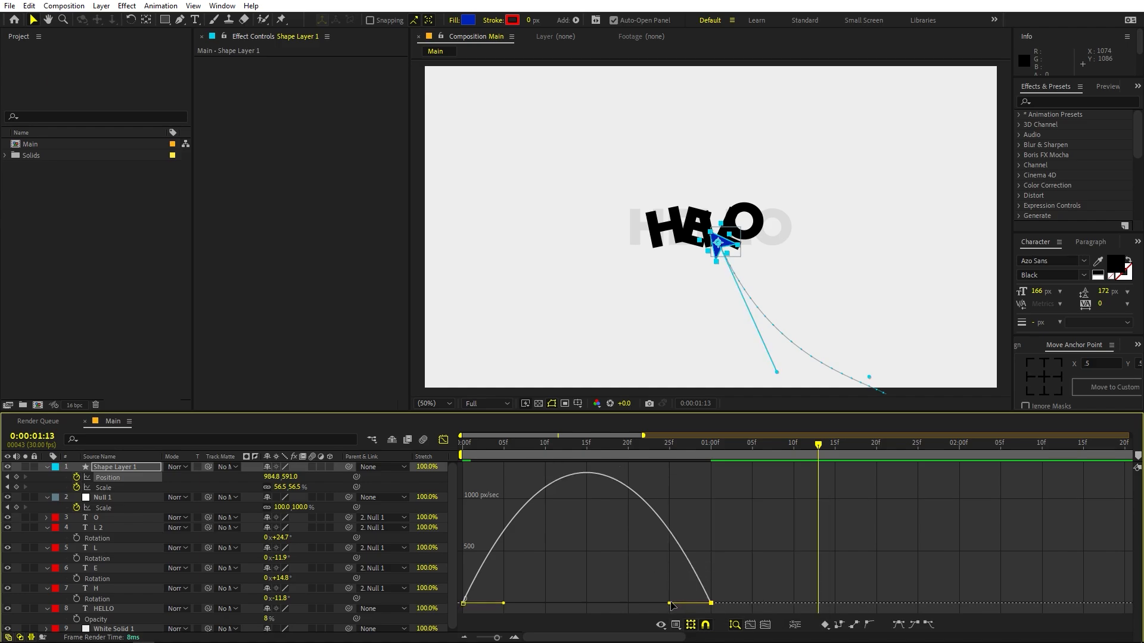
drag(669, 604, 517, 603)
key(Home)
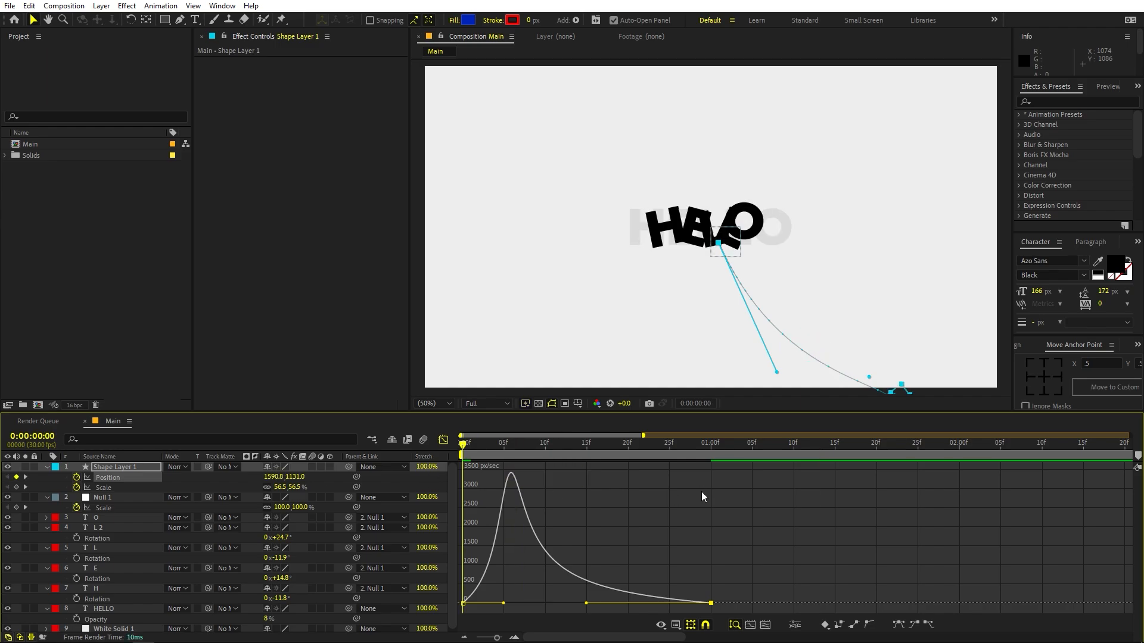
key(space)
key(space)
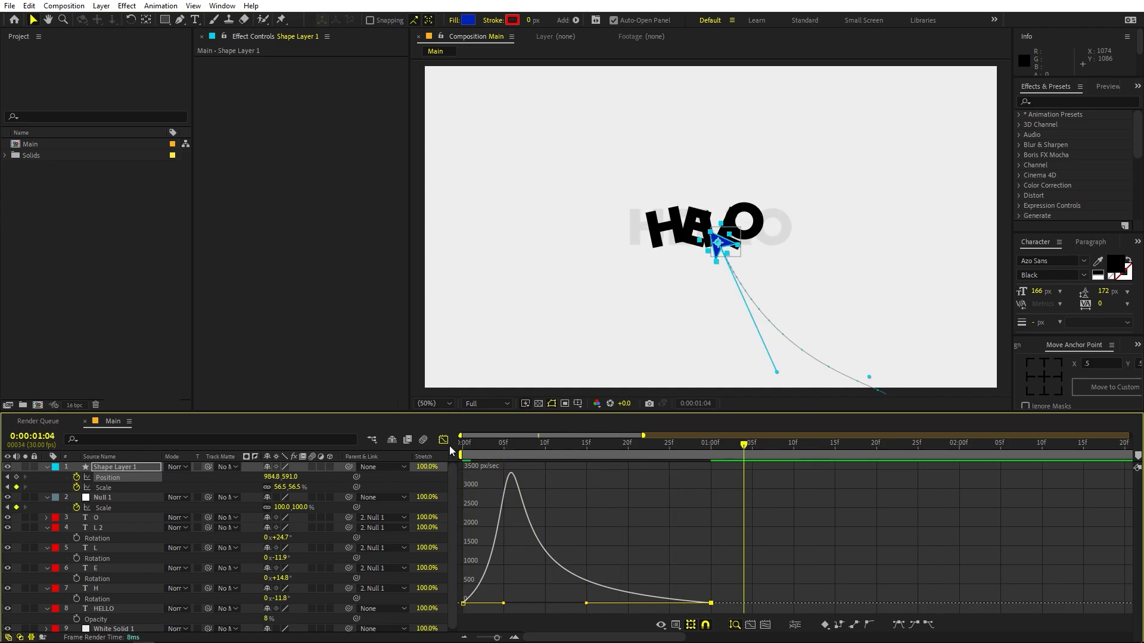
click(444, 440)
- Set Position and Rotation keyframes at 0:00:01:02 on the five letter layers O, L 2, L, E and H
key(semicolon)
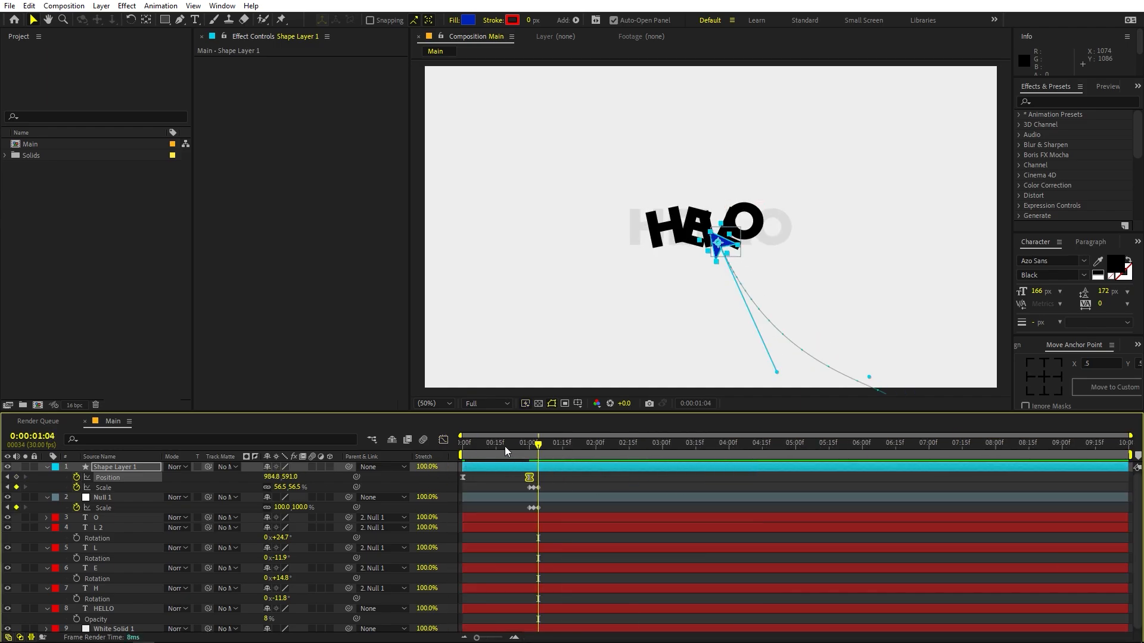
drag(505, 446, 530, 451)
key(k)
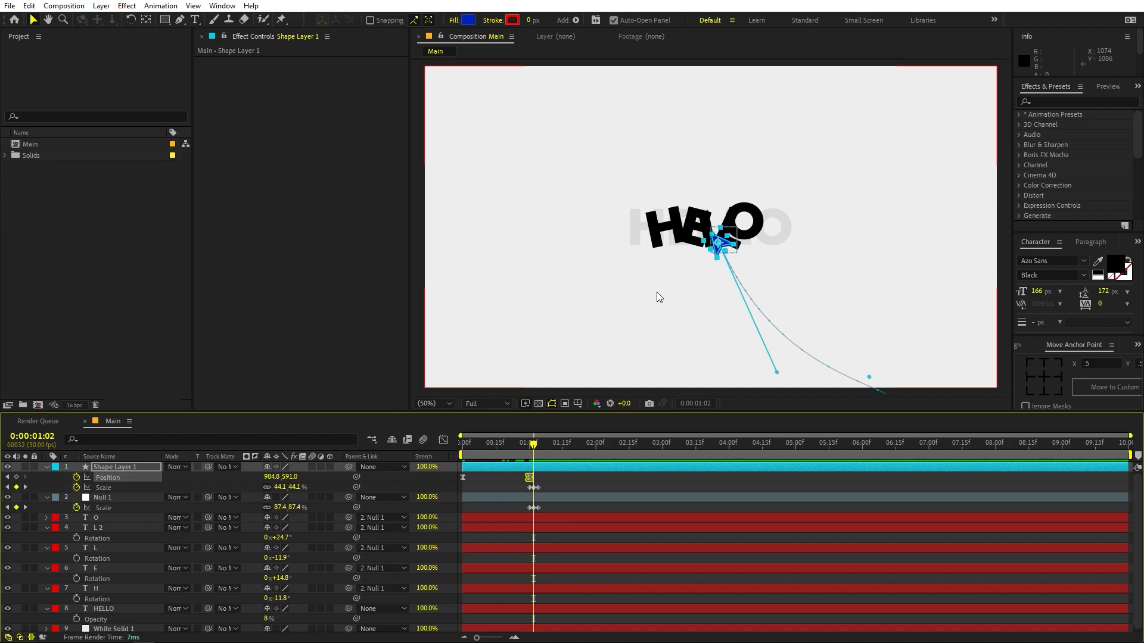
click(546, 517)
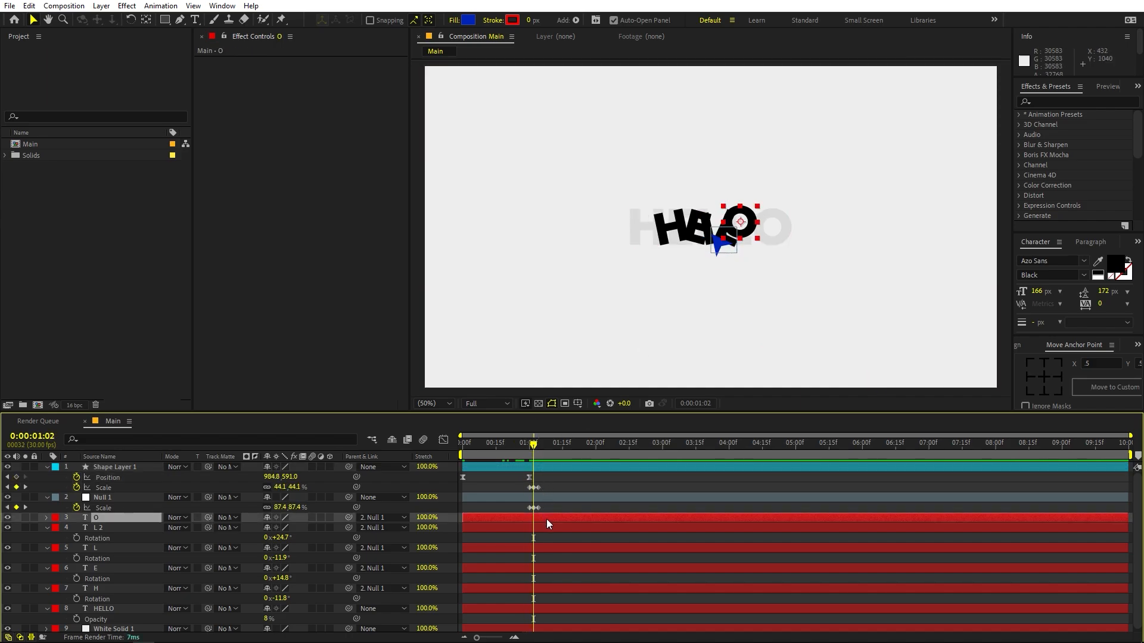
shift+click(99, 589)
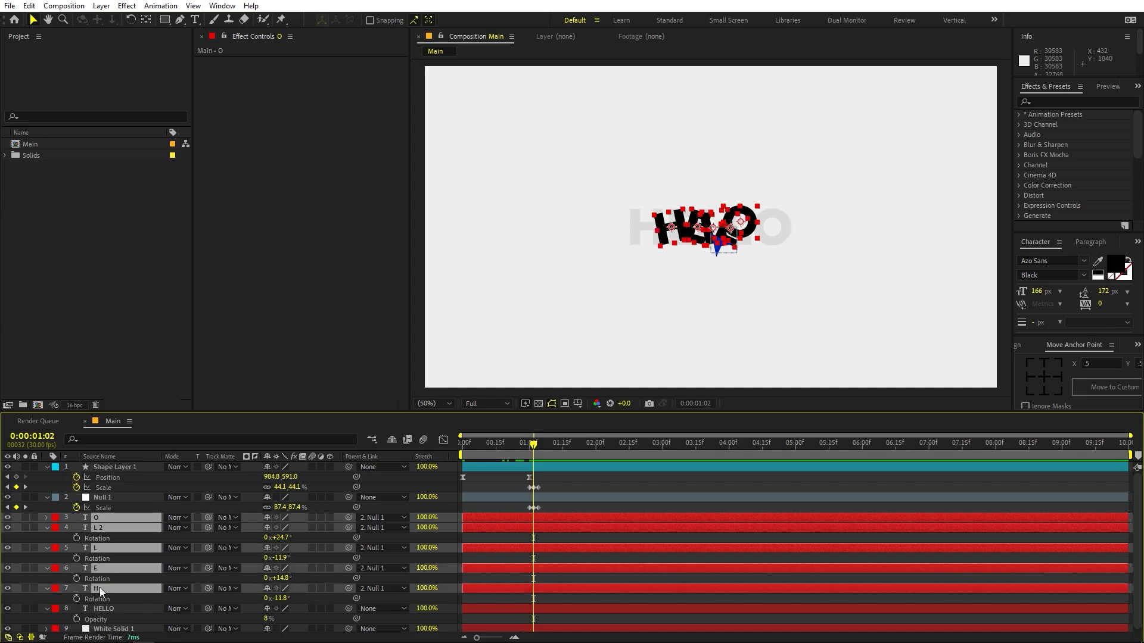
key(p)
click(77, 528)
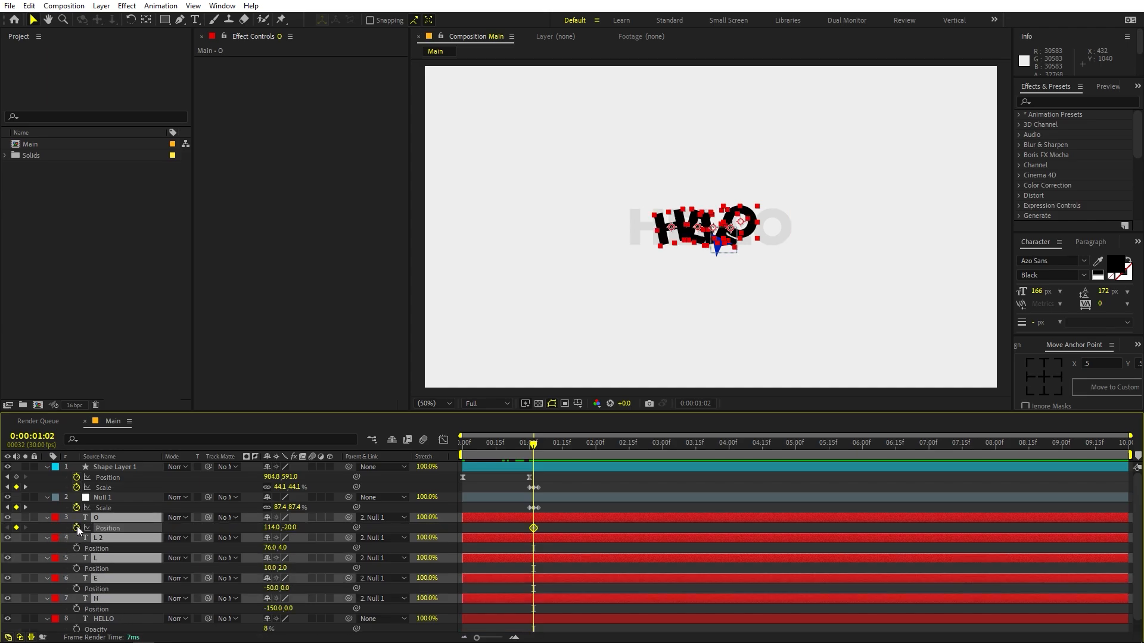
click(76, 528)
key(r)
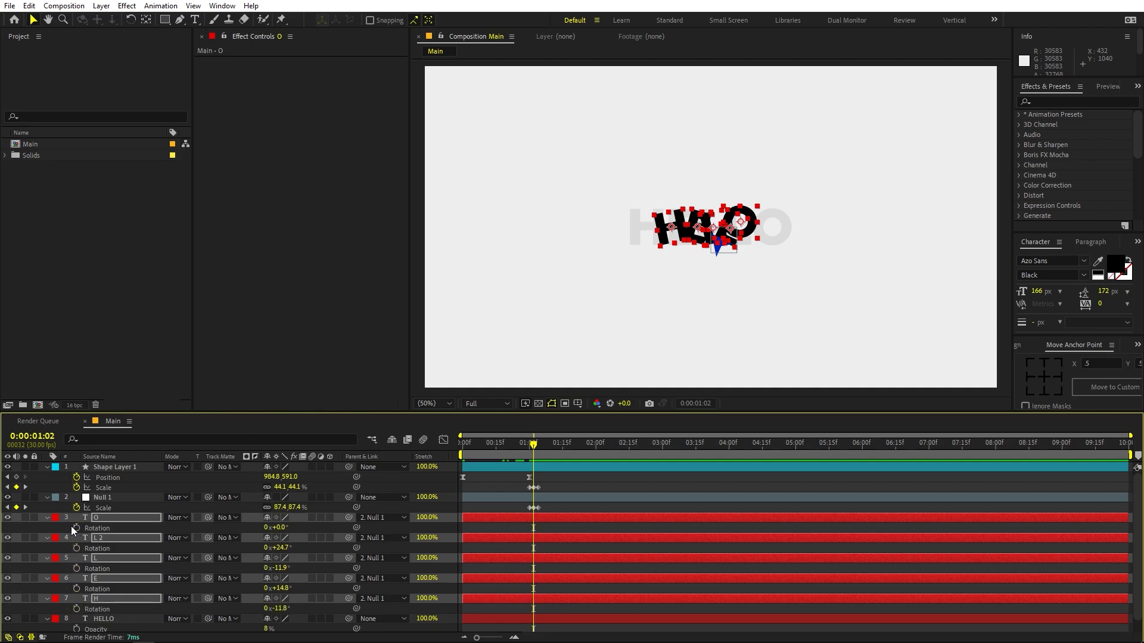
click(76, 528)
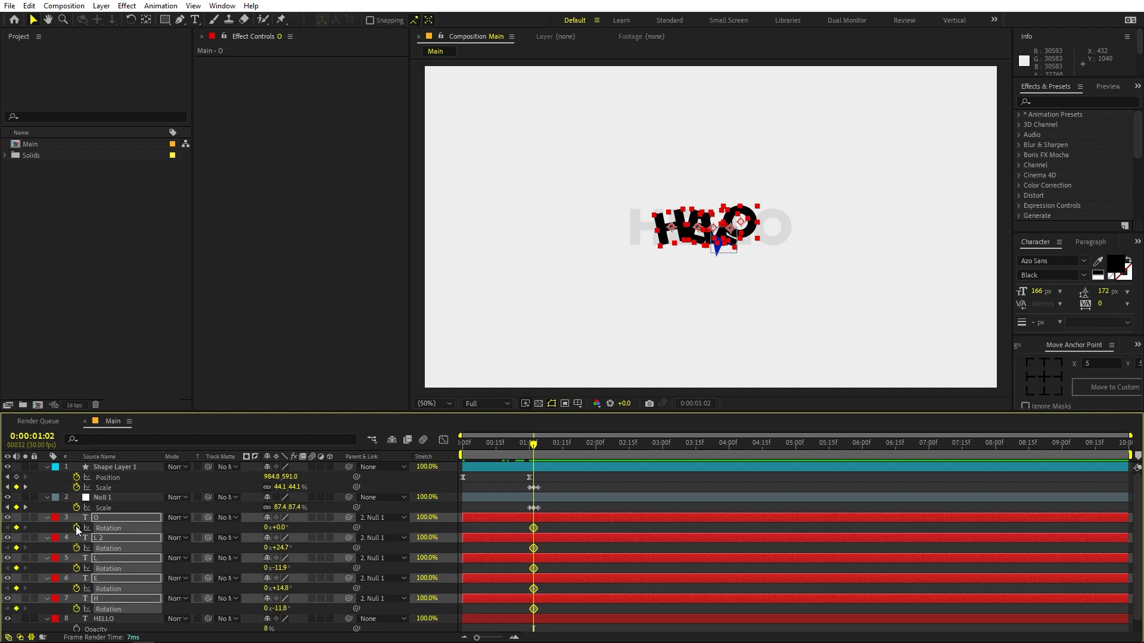
key(shift+p)
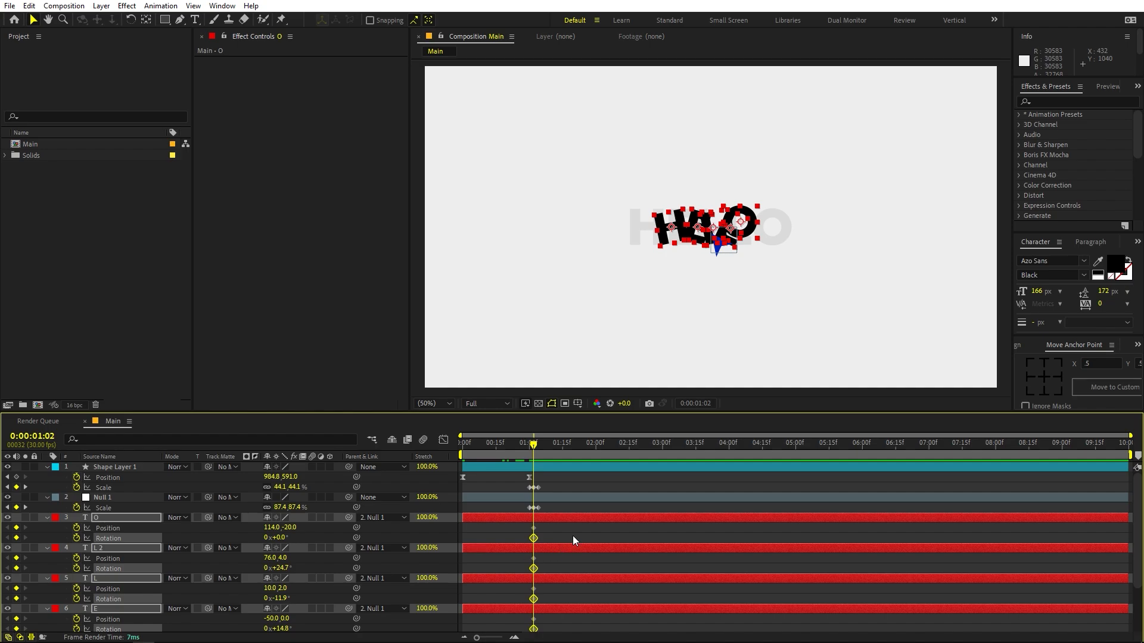
- At 0:00:02:00, move the H down and outward to about -522, 294 and rotate it to about -63°
scroll(573, 533, down, 3)
drag(532, 449, 596, 460)
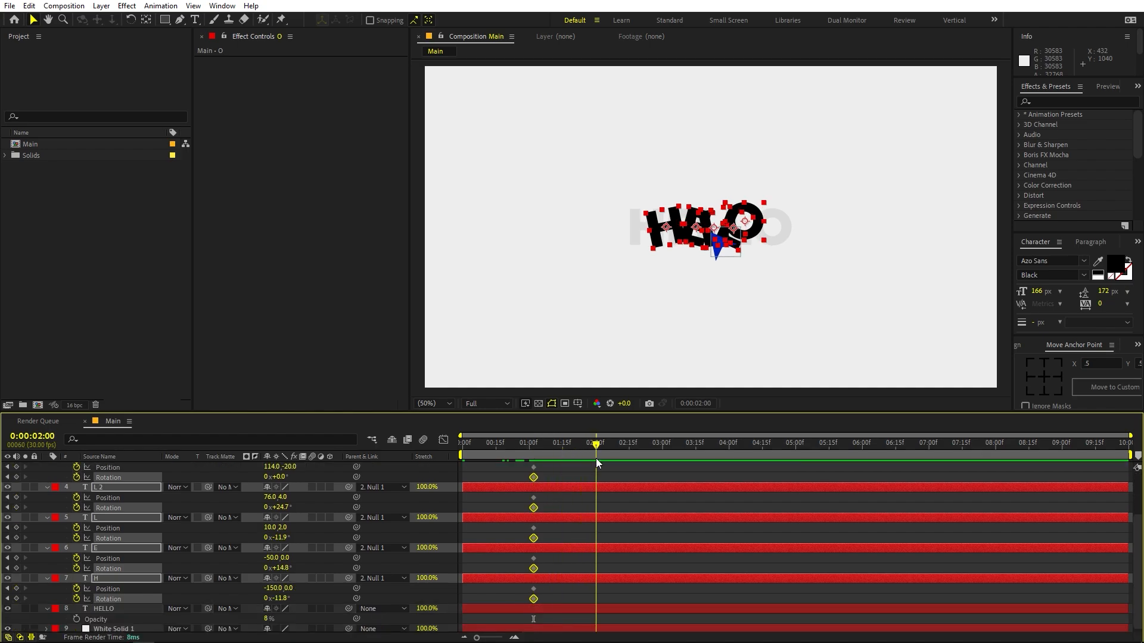
click(609, 501)
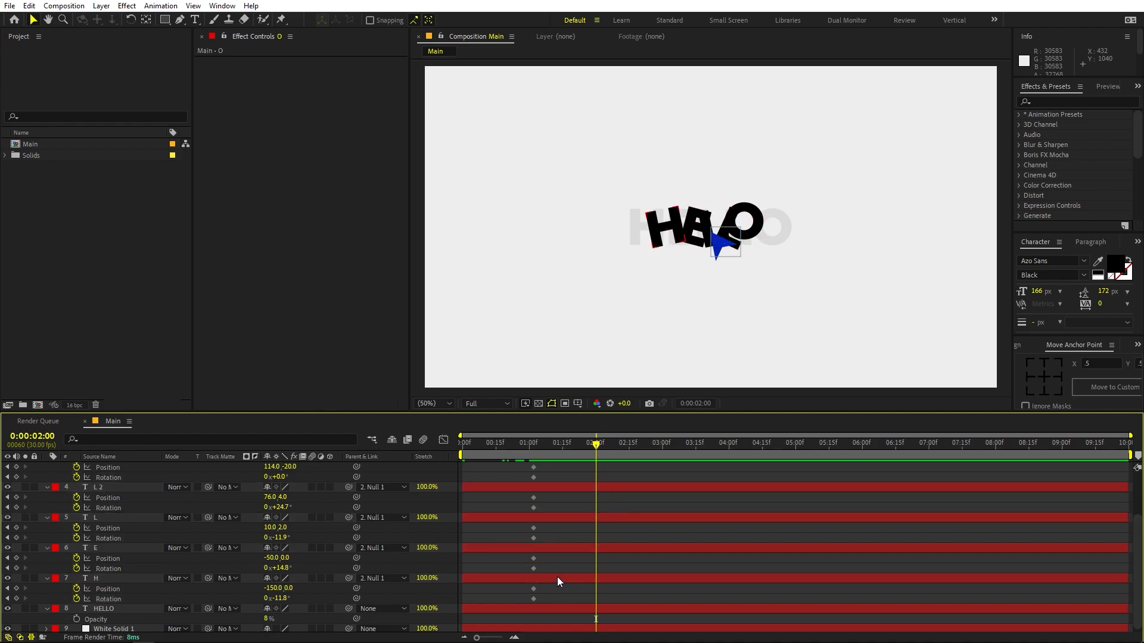
click(556, 576)
drag(677, 230, 564, 317)
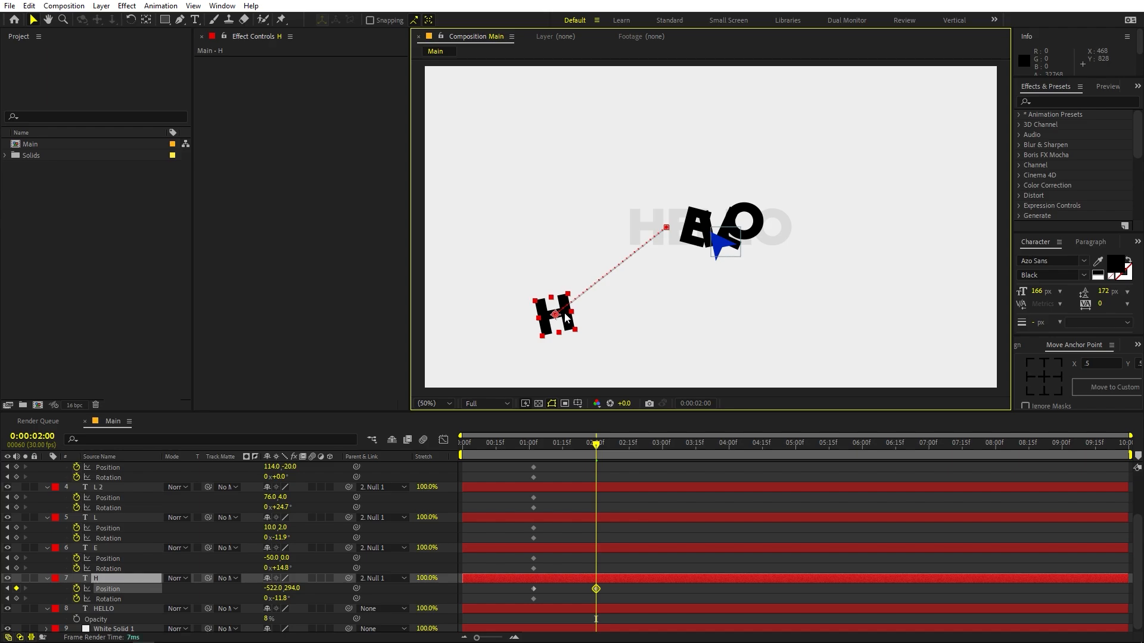
key(u)
key(r)
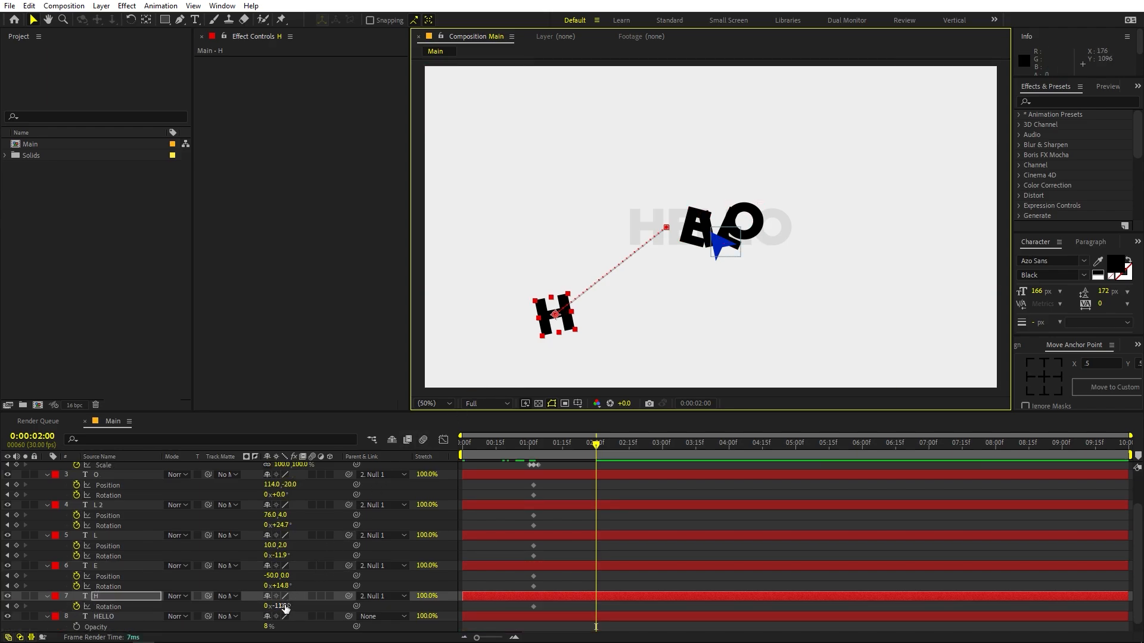
drag(285, 608, 254, 608)
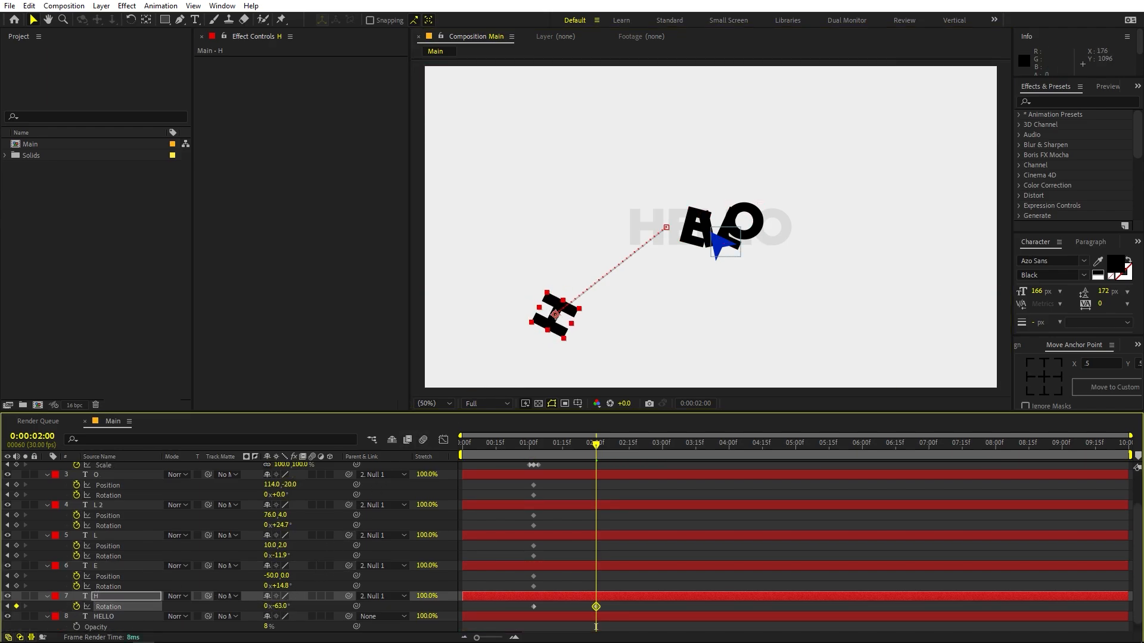
key(shift+p)
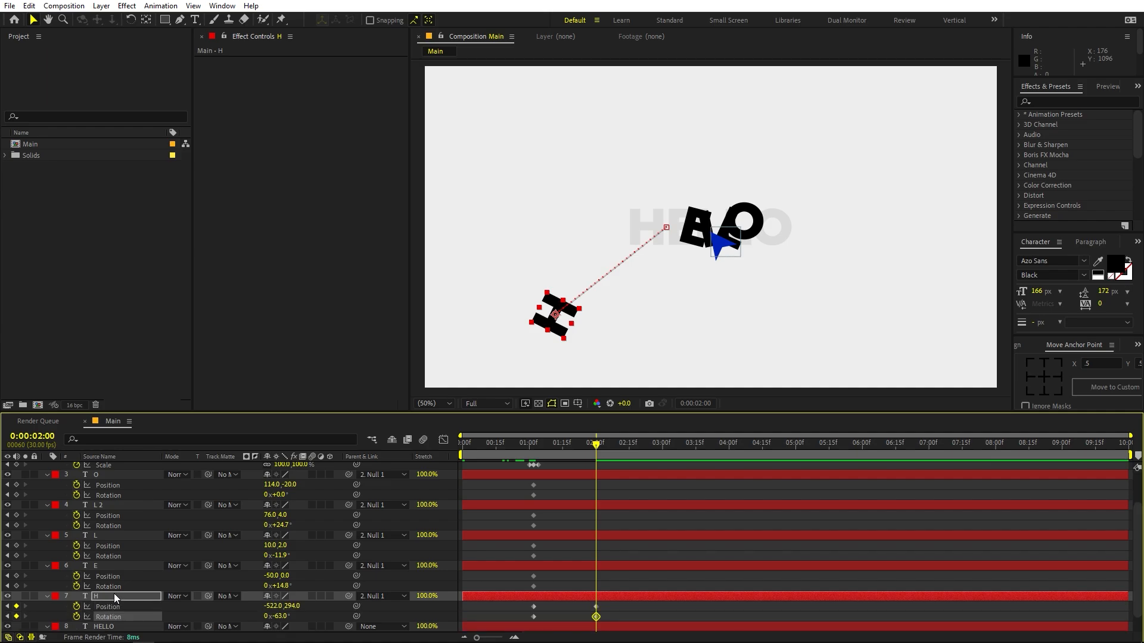
- Move the E up and outward to about -446, -324 and rotate it to about 63° at 0:00:02:00
click(134, 566)
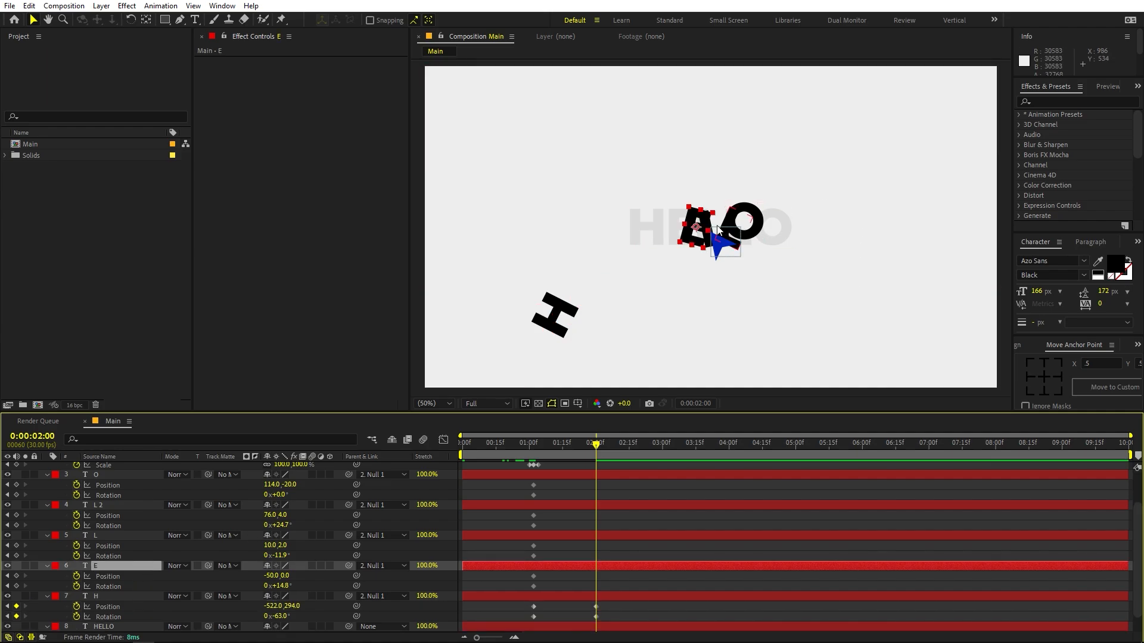
drag(699, 229, 580, 131)
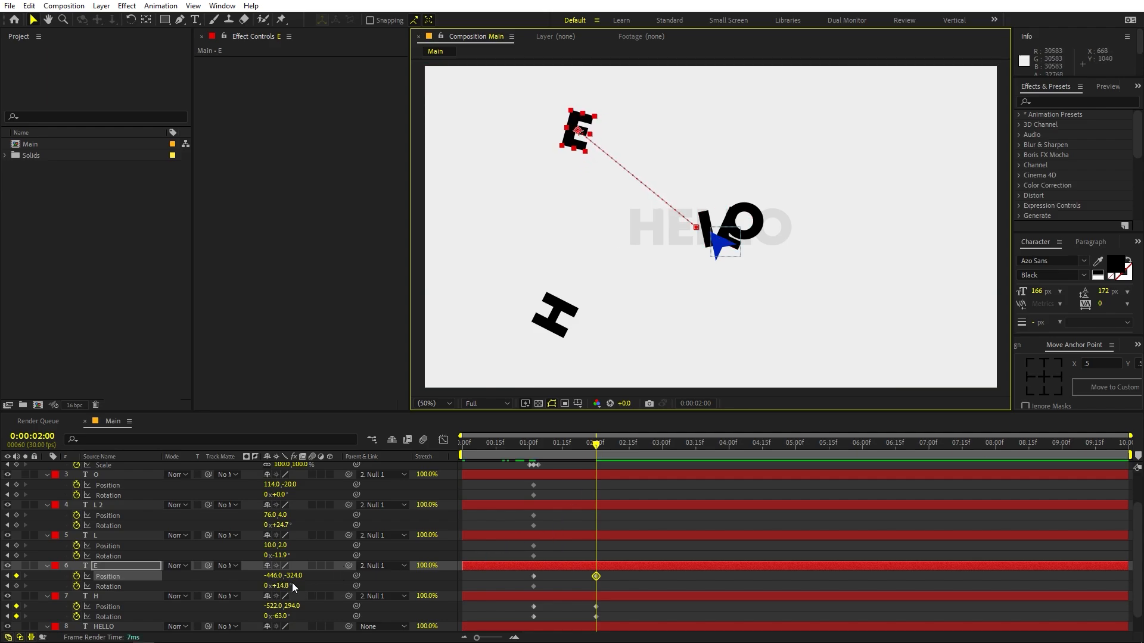
drag(280, 586, 559, 547)
- Move the first L straight down to about 28, 330 and rotate it to about -51.9°
click(567, 535)
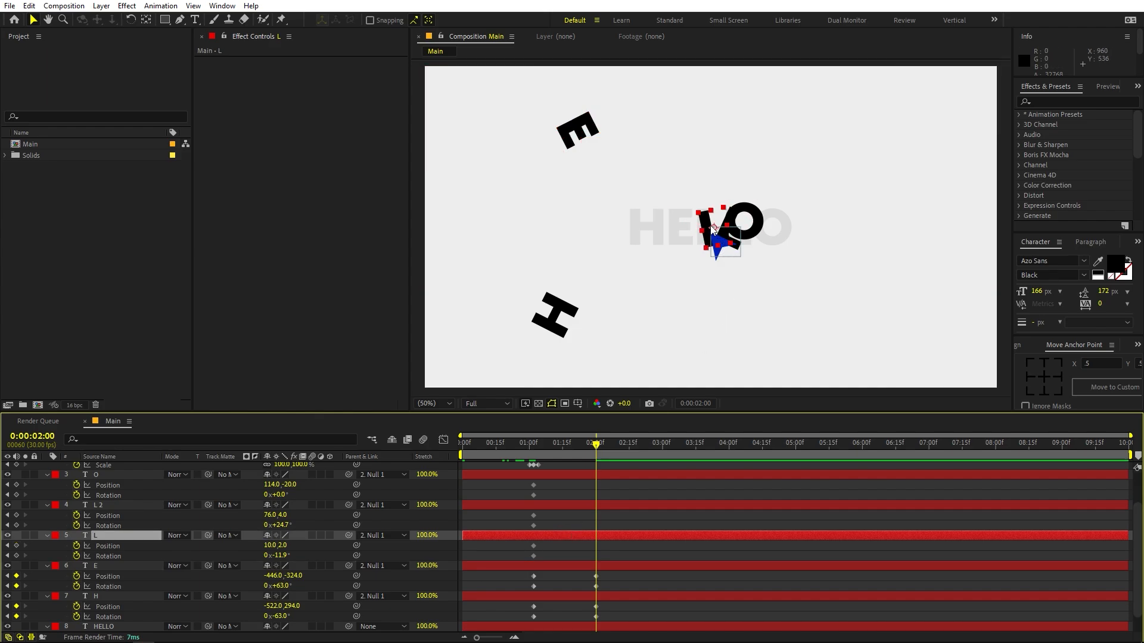
drag(709, 241, 719, 341)
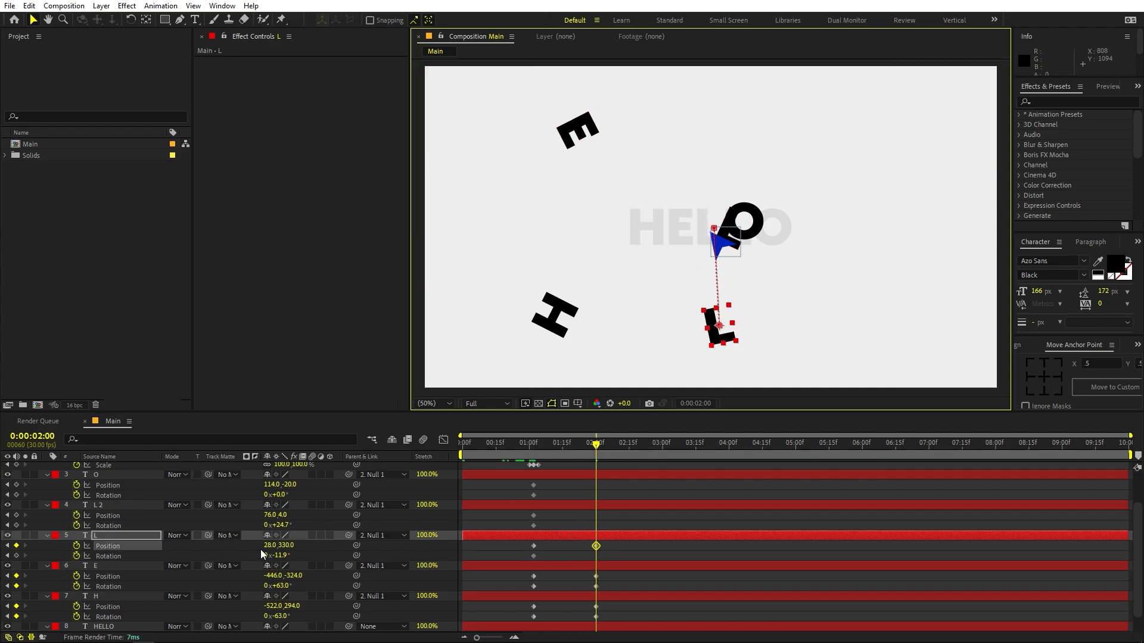
drag(281, 554, 257, 554)
- Move the L 2 layer up and outward to about 316, -392 and rotate it to about 104.7°
click(620, 504)
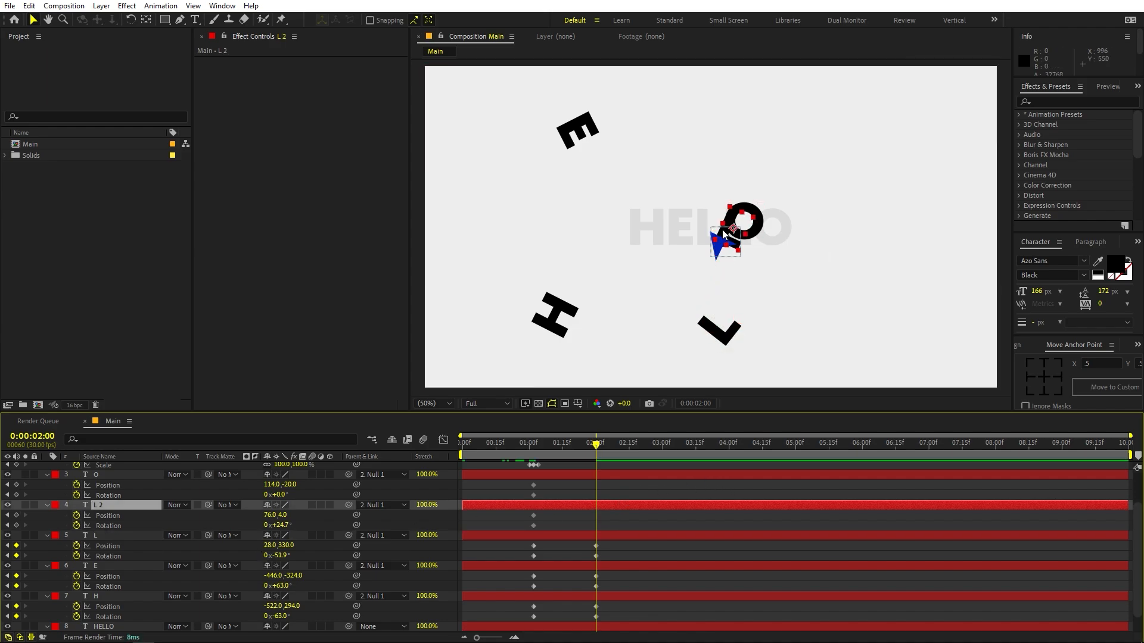
drag(793, 149, 809, 127)
key(ctrl+z)
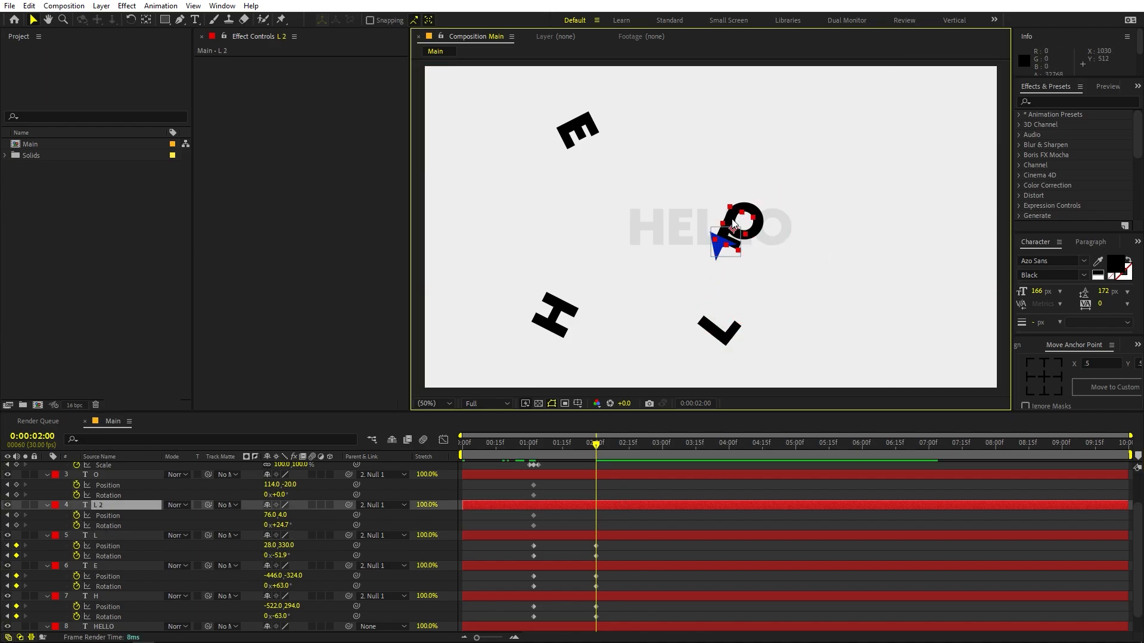
drag(734, 228, 805, 111)
drag(280, 525, 336, 521)
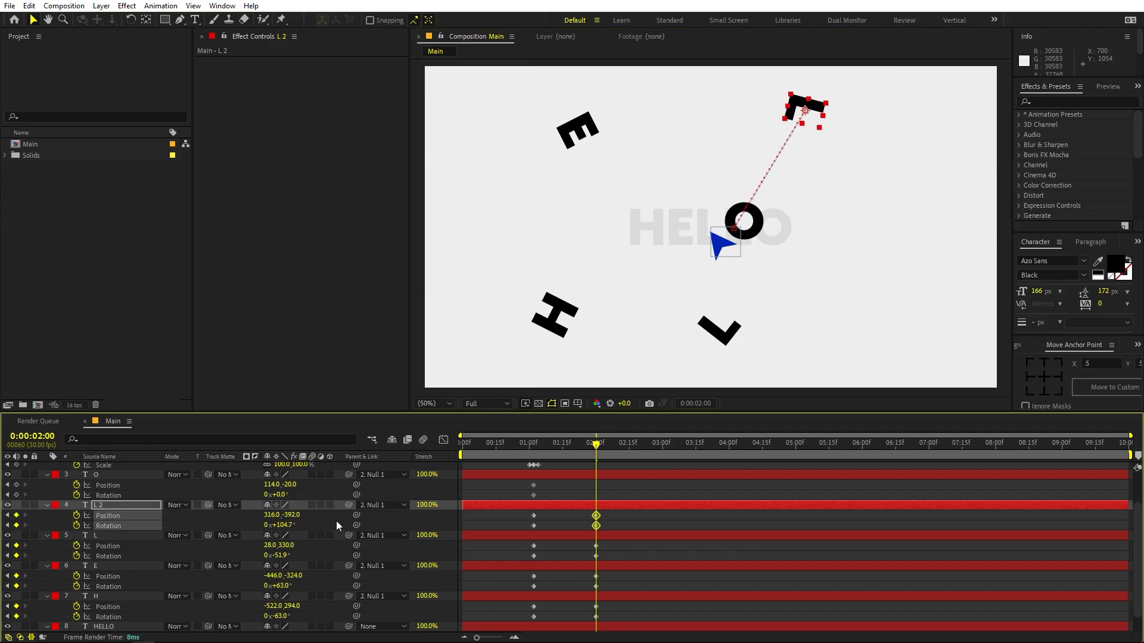
- Move the O outward to about 604, -110 and rotate it to about 16.1°
click(759, 227)
drag(748, 226, 892, 199)
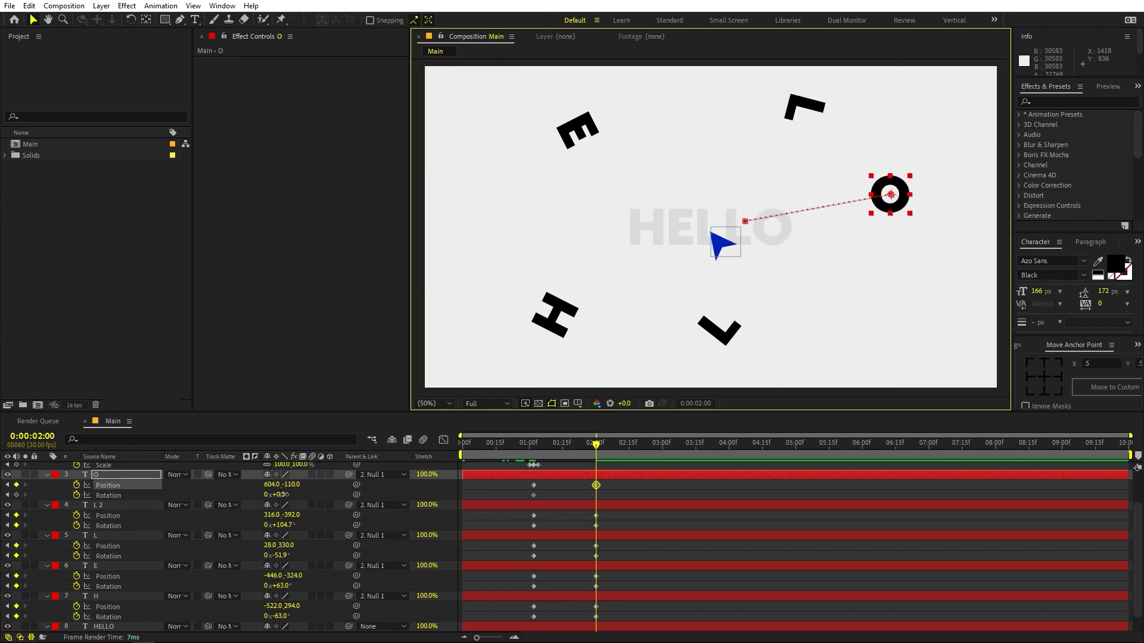
drag(284, 494, 293, 495)
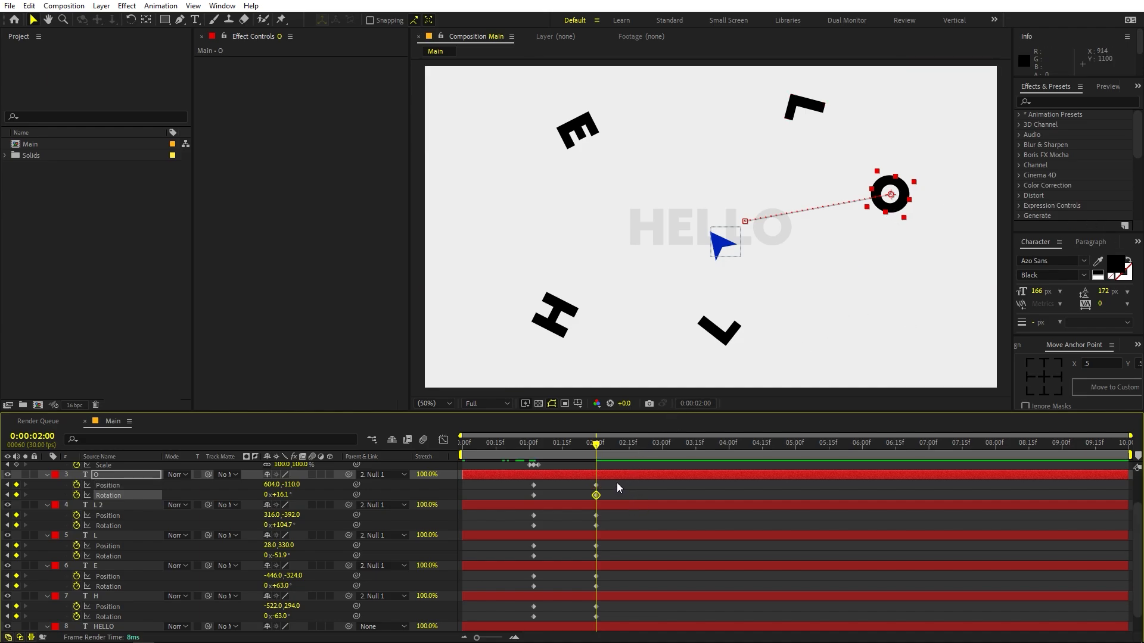
- Apply Easy Ease to all Position and Rotation keyframes of the five letters and display their speed graph
drag(618, 483, 518, 620)
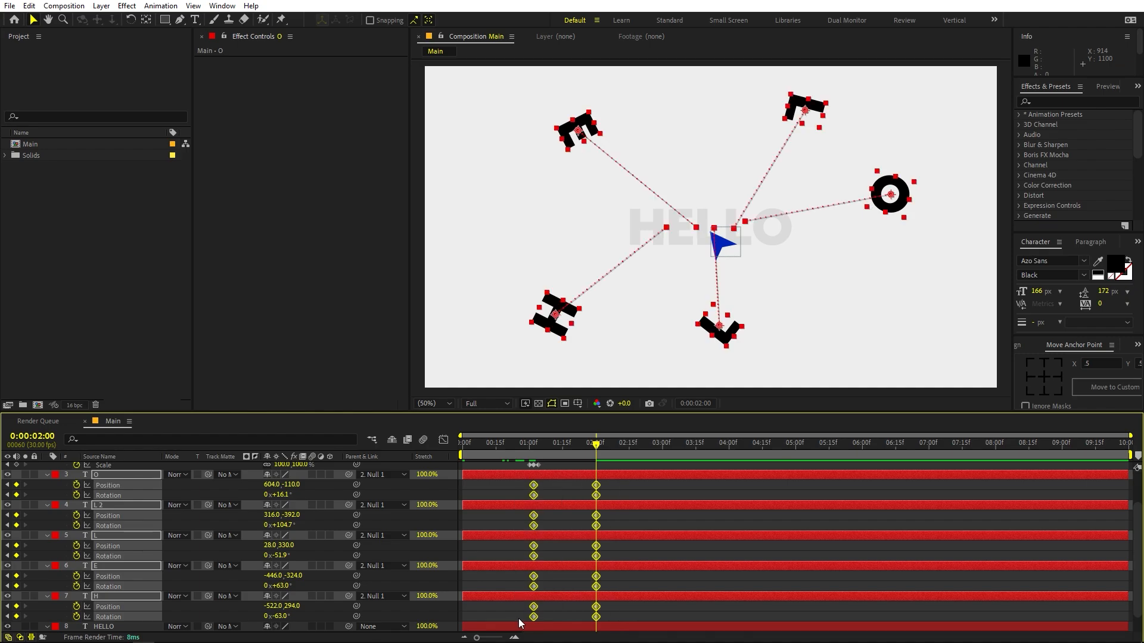
key(F9)
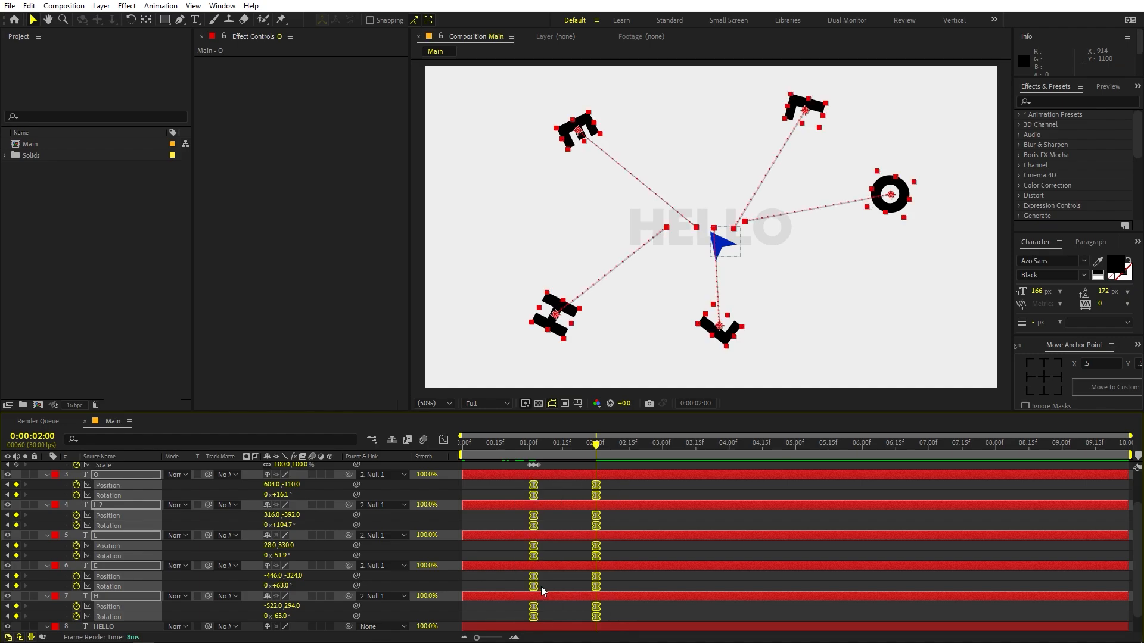
click(443, 440)
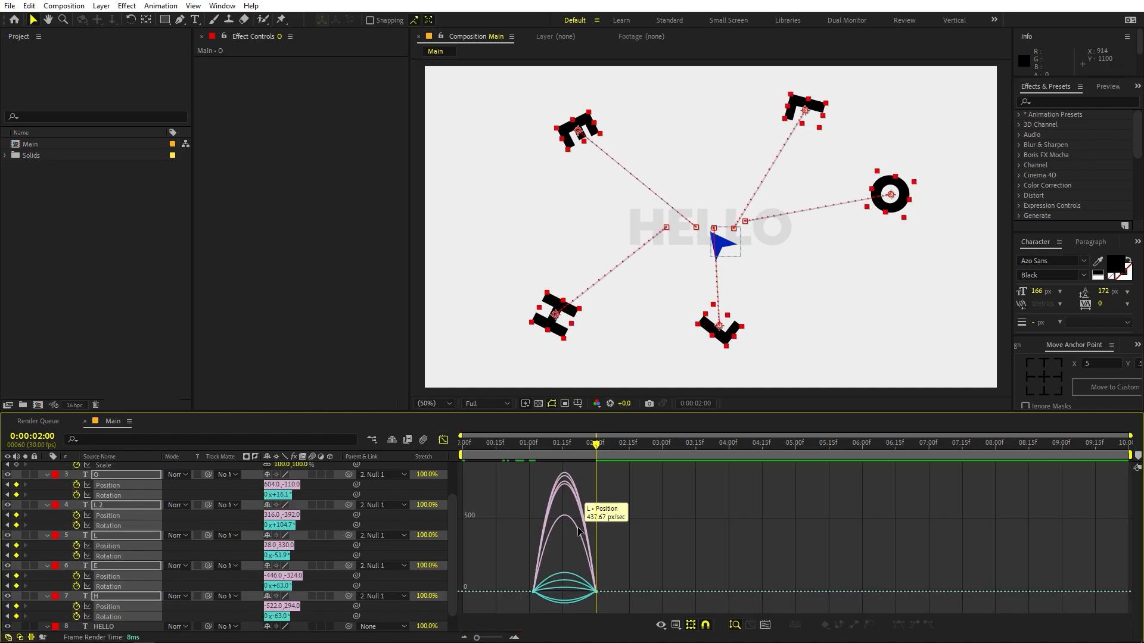
- In the speed graph, pull the letters' speed peak back to the 0:00:01:02 keyframes for a fast start and slow finish, and preview the burst
click(511, 446)
drag(511, 448, 547, 453)
drag(577, 608, 527, 609)
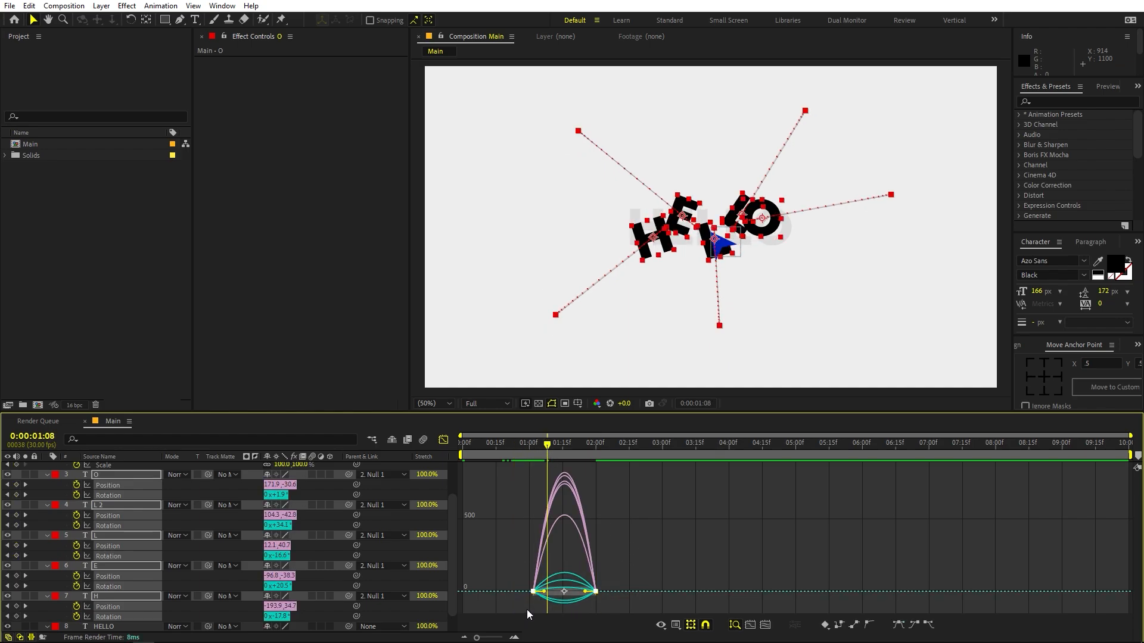
drag(477, 638, 491, 638)
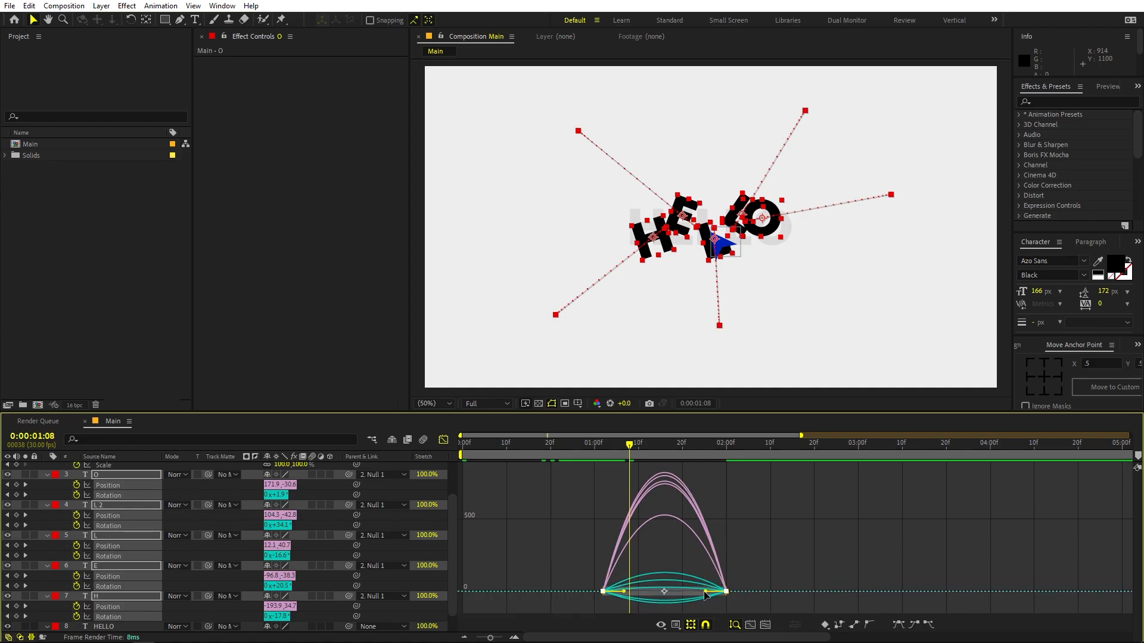
drag(688, 596, 633, 521)
drag(569, 571, 592, 595)
click(551, 448)
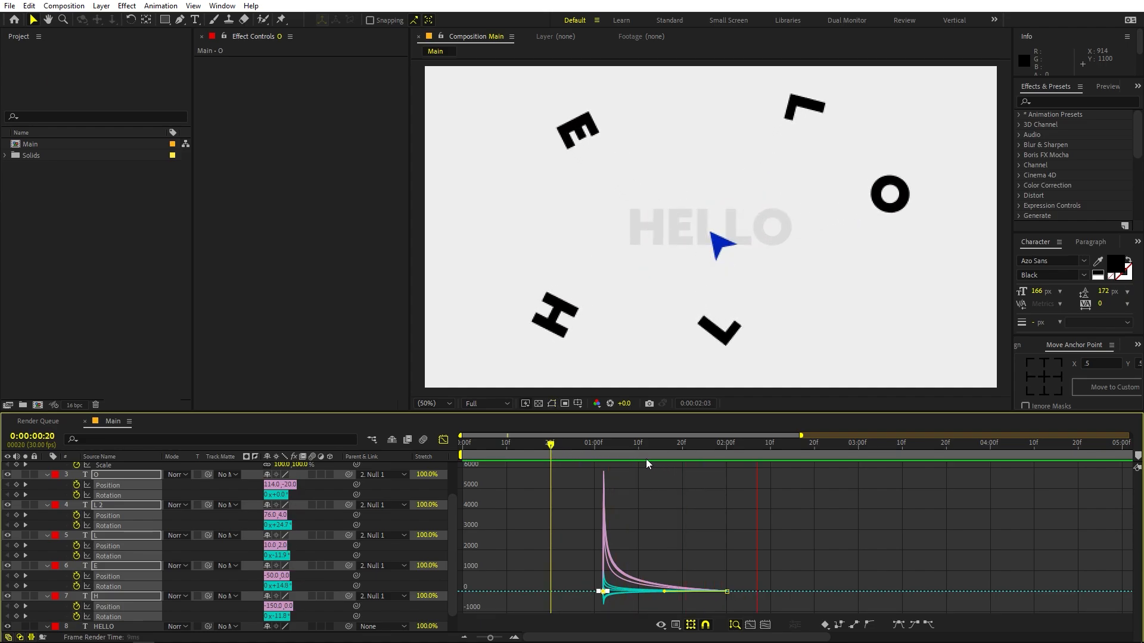
click(498, 447)
key(space)
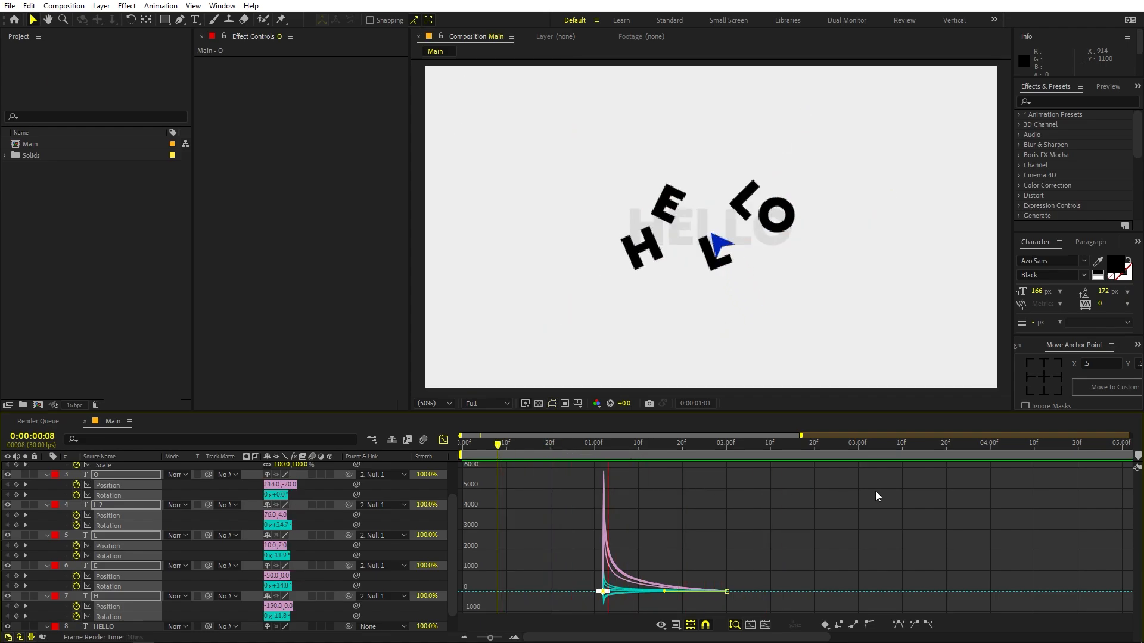
key(space)
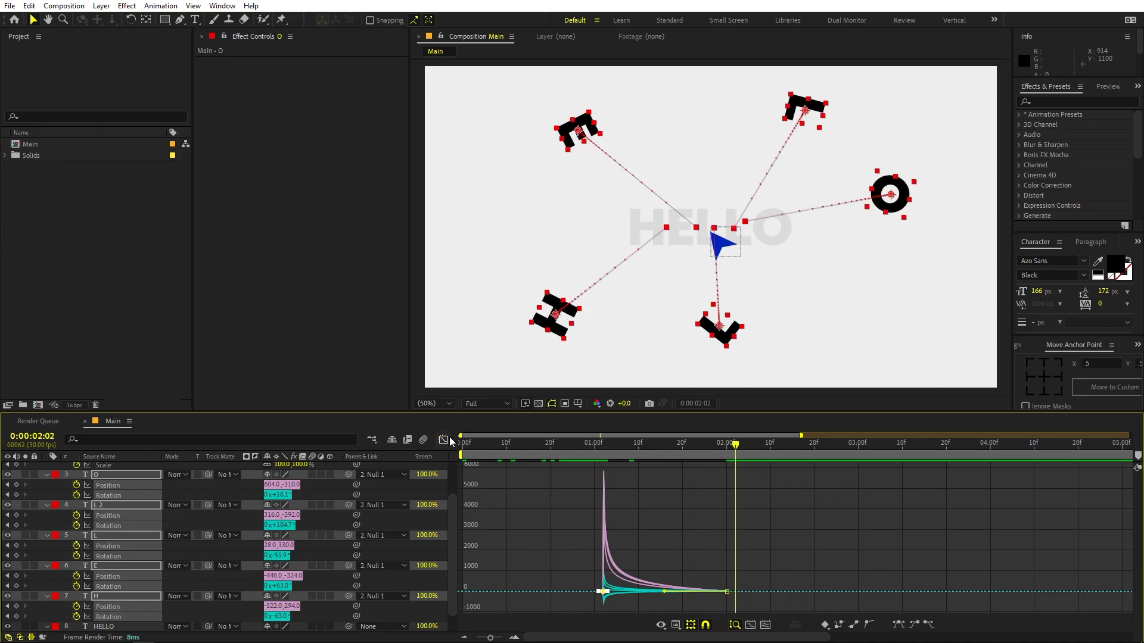
- Return to the keyframe view and, at 0:00:02:20, set the Rotation of the O and L 2 layers to 0°
click(443, 440)
drag(737, 450, 858, 459)
drag(825, 459, 815, 462)
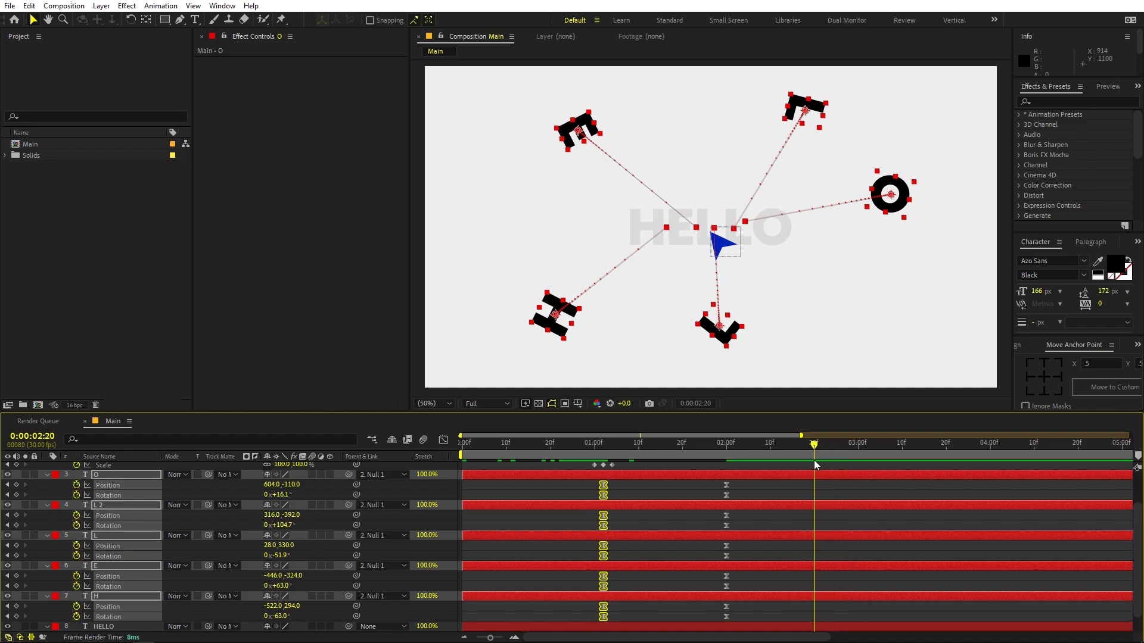
click(829, 491)
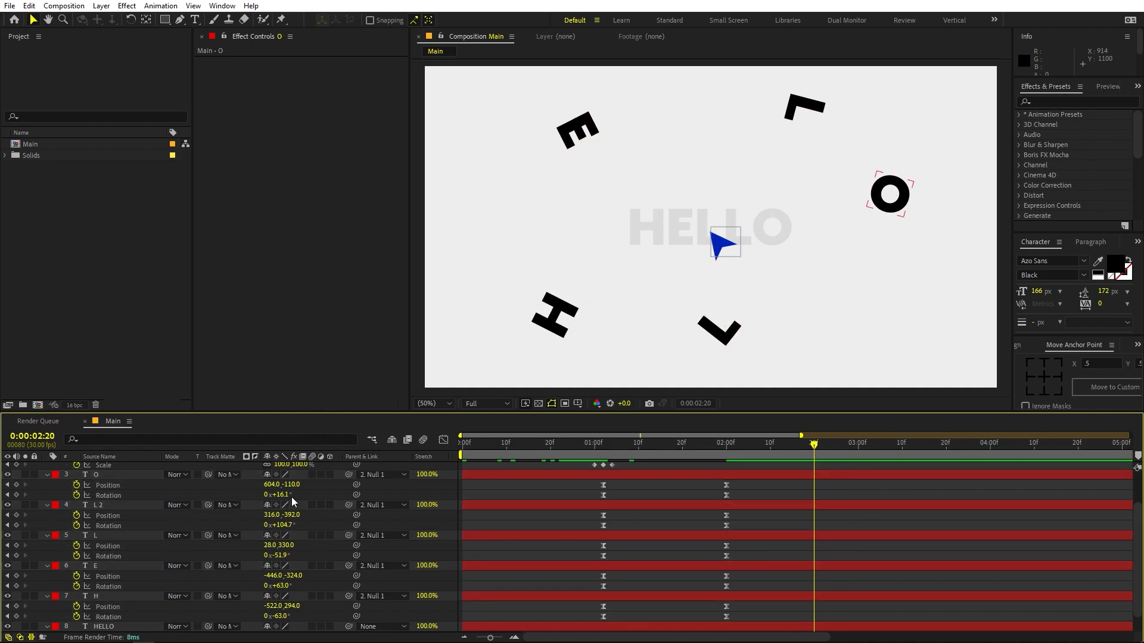
scroll(291, 497, up, 1)
click(280, 525)
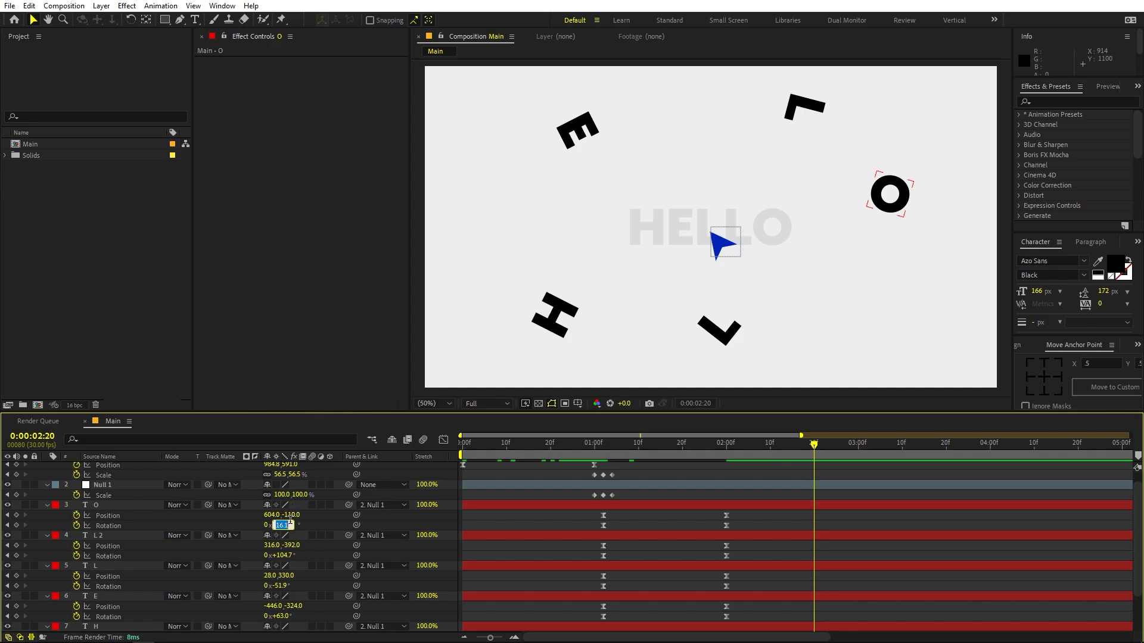
text(0)
click(277, 556)
text(0)
key(Return)
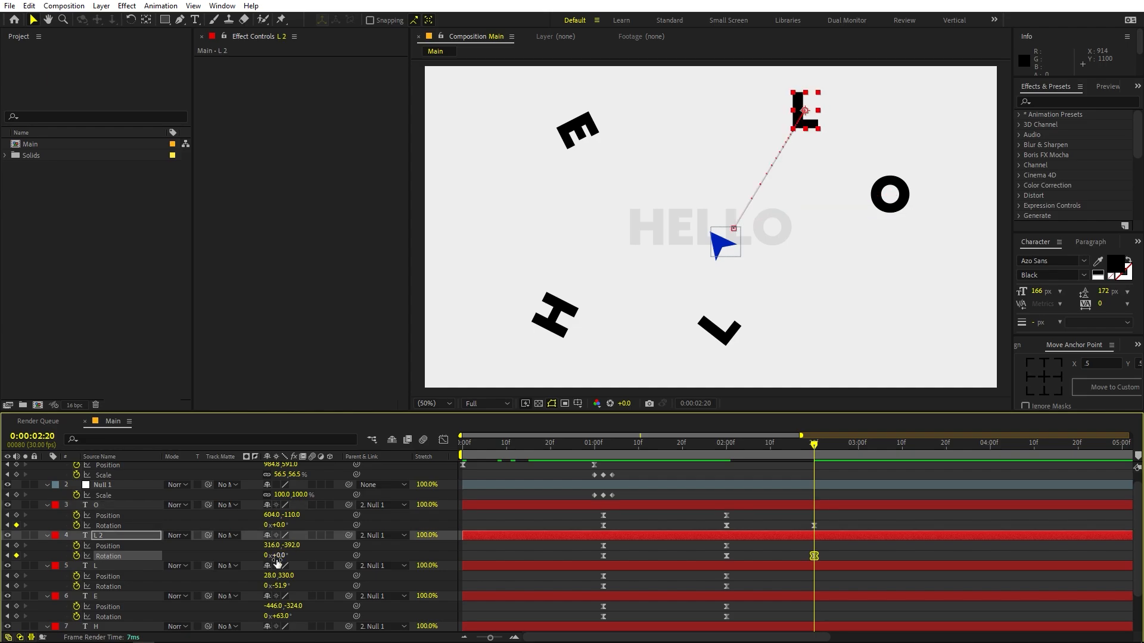
- Set the Rotation of the L and E layers to 0° at 0:00:02:20
click(280, 587)
text(0)
key(Return)
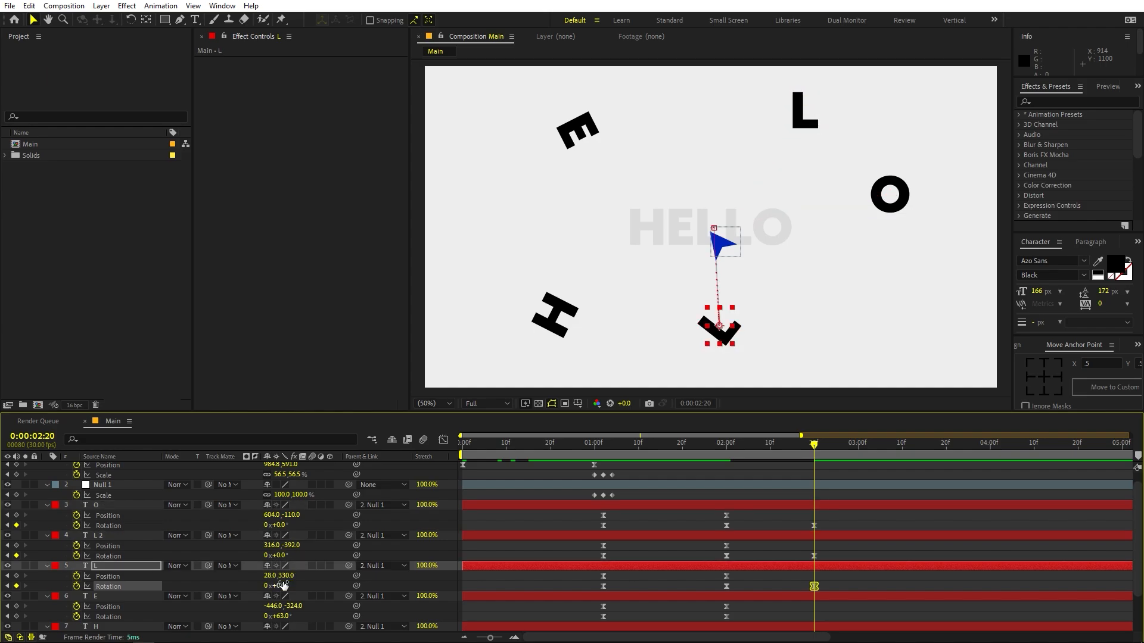
click(289, 617)
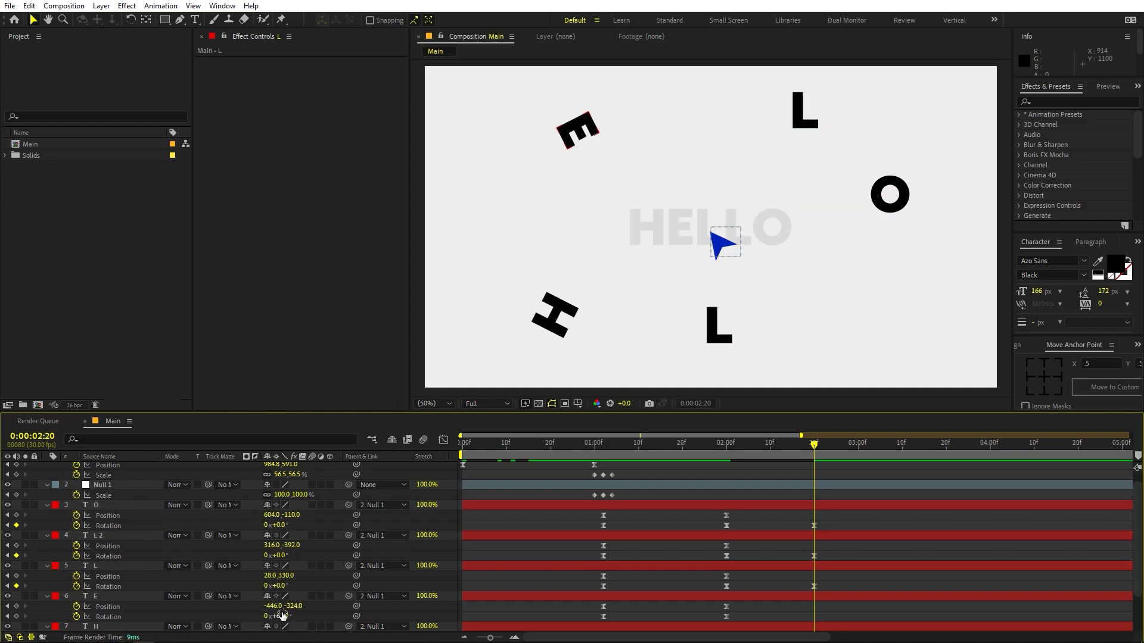
click(282, 614)
text(0)
key(Return)
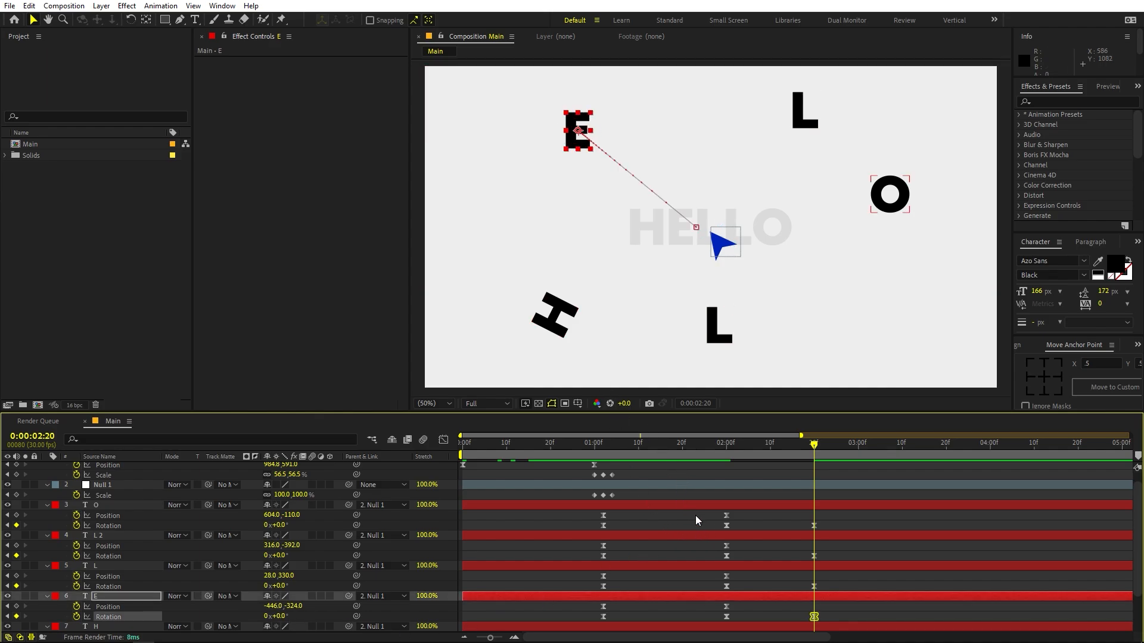
- Set the H layer's Rotation to 0° at 0:00:02:20
scroll(732, 554, down, 3)
click(774, 575)
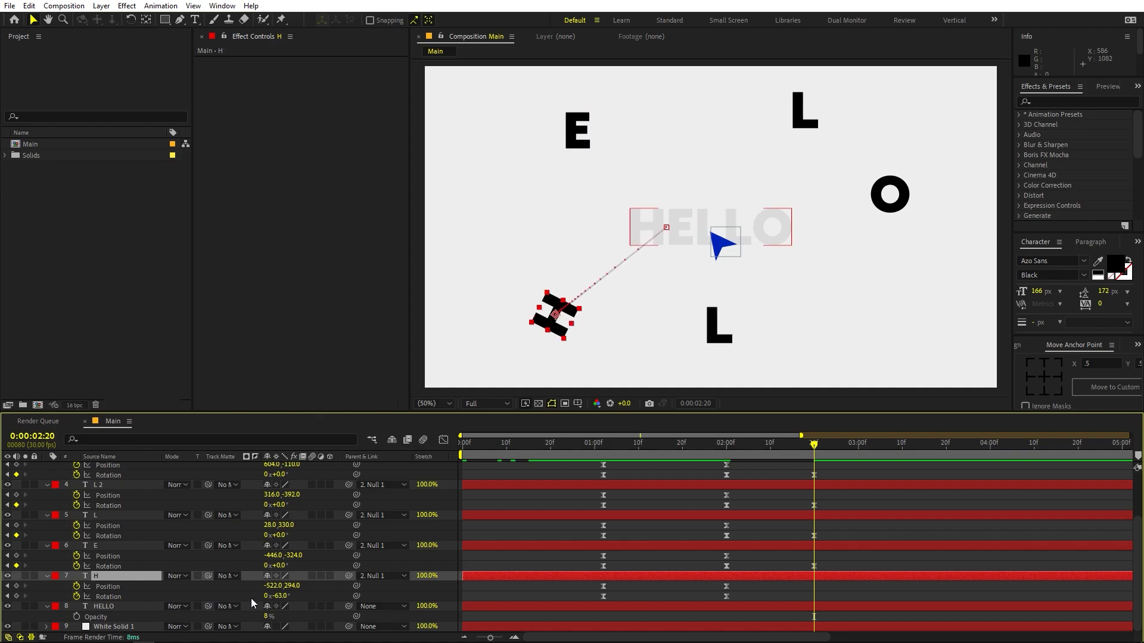
click(282, 596)
text(0)
key(Return)
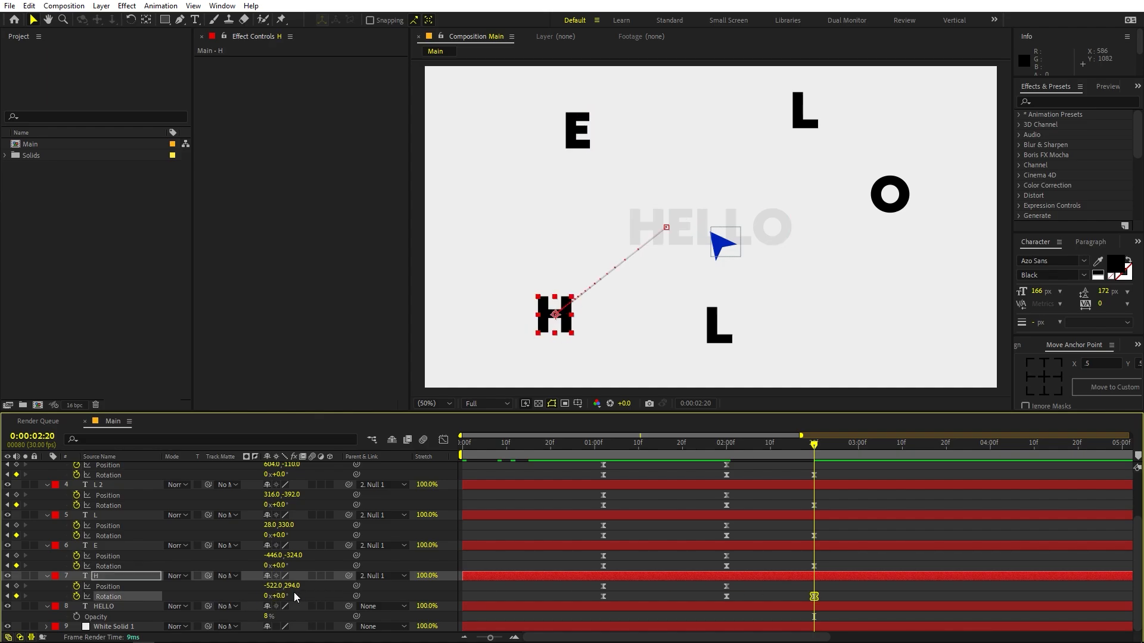
- At 0:00:02:20, move the H layer onto the H of the HELLO guide, to Position -212, -0.5
click(113, 576)
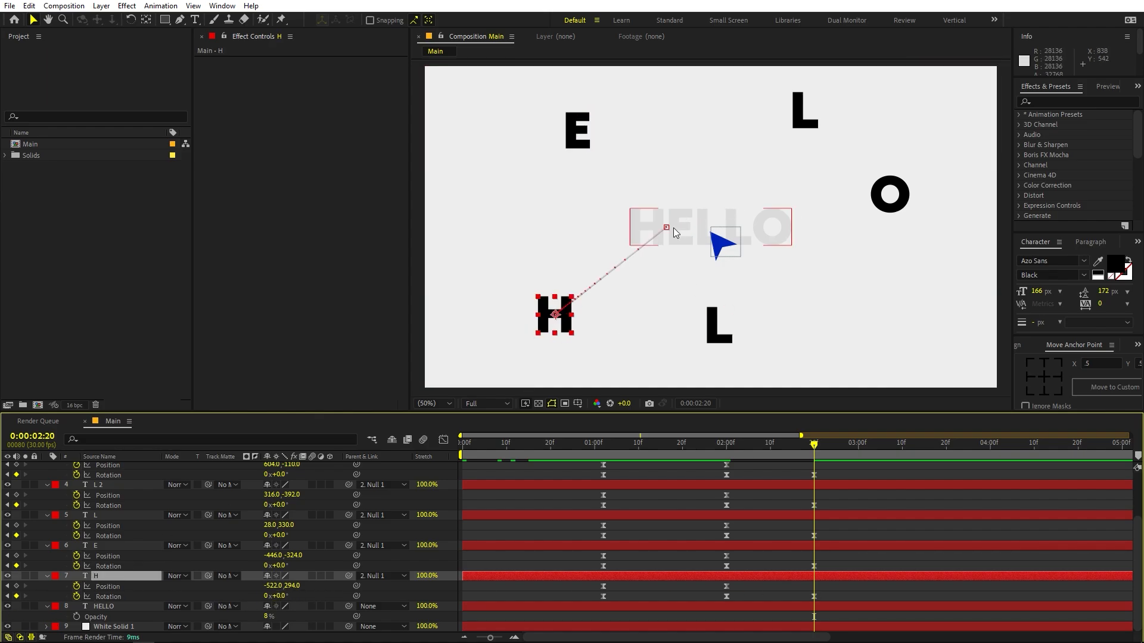
key(period)
key(comma)
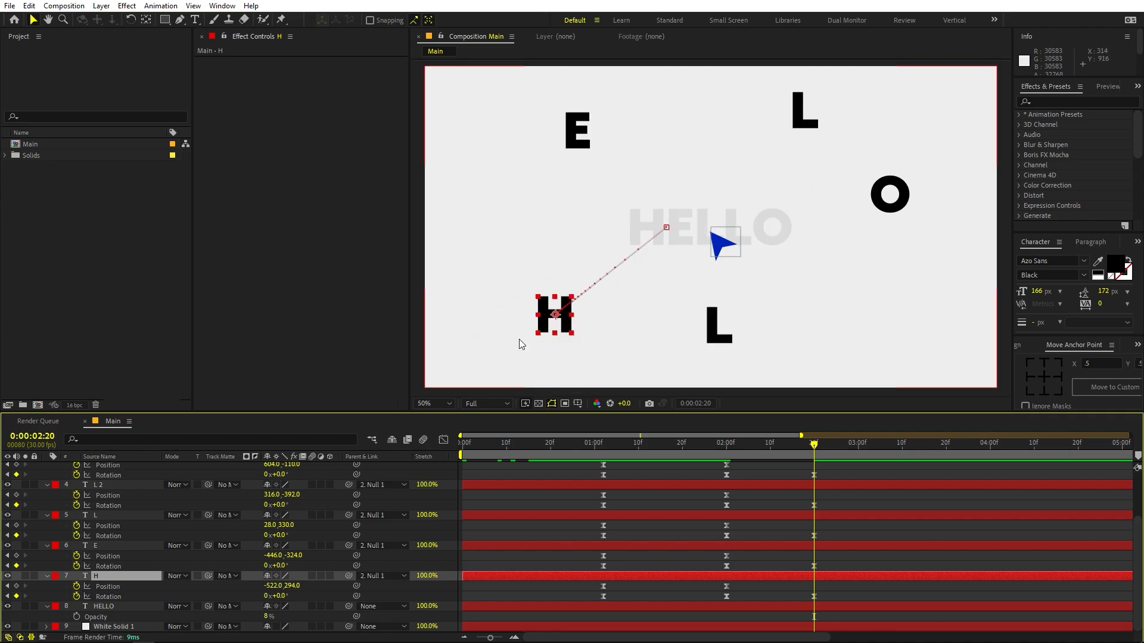
drag(555, 314, 628, 234)
key(period)
key(period)
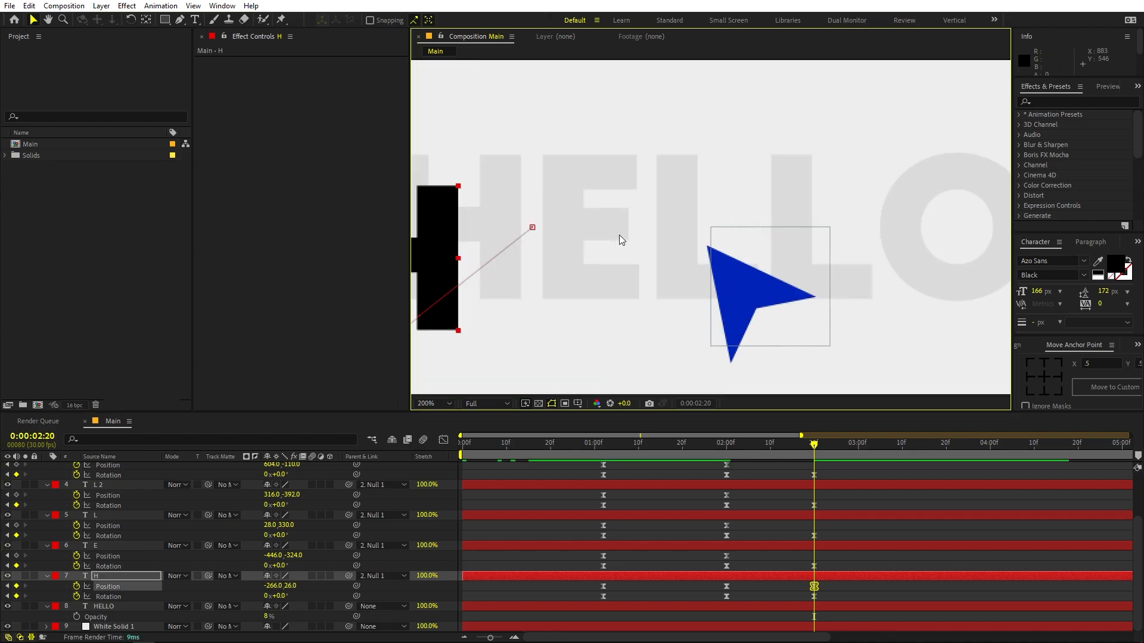
drag(557, 209, 661, 243)
drag(520, 289, 584, 256)
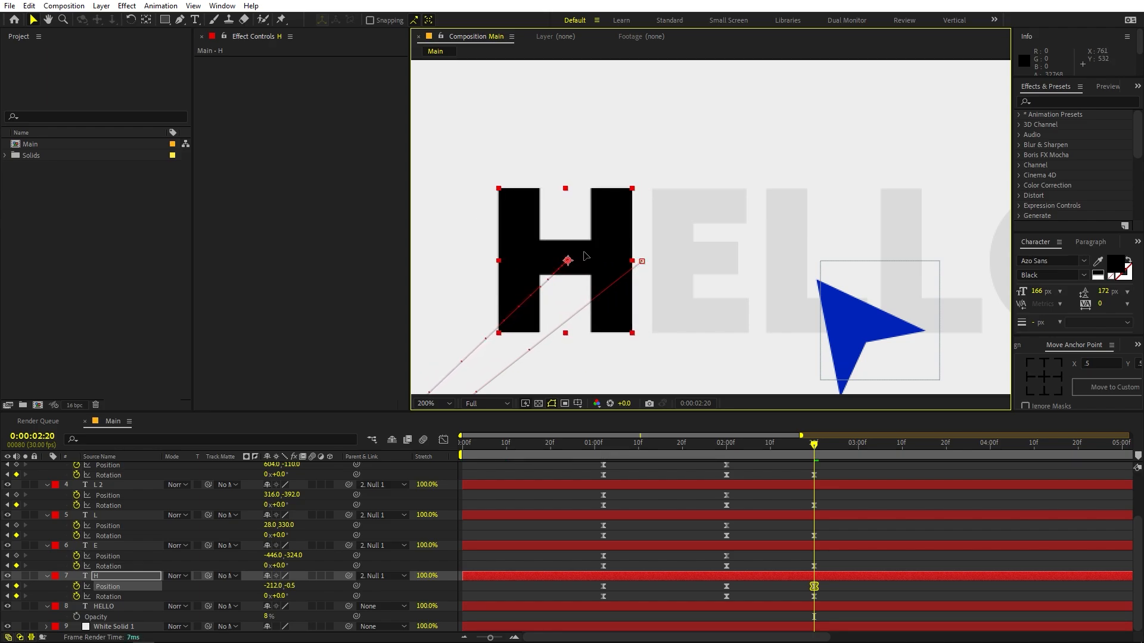
- Move the E layer onto the guide's E at 0:00:02:20, to Position -99, -3
key(comma)
drag(676, 165, 612, 251)
key(comma)
key(period)
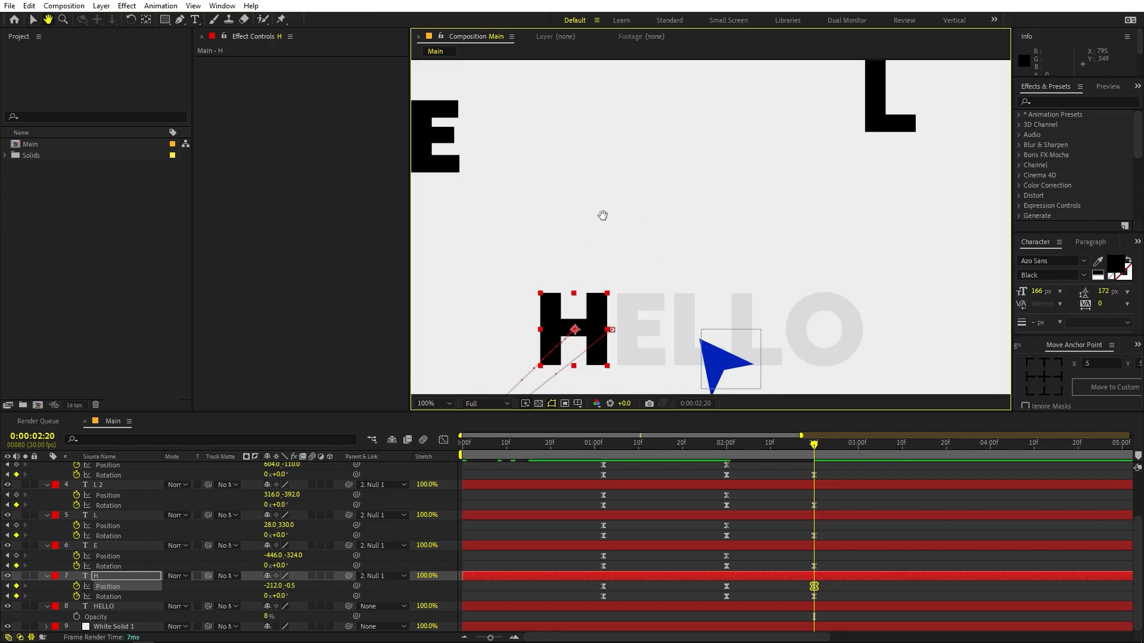
key(v)
drag(434, 141, 636, 328)
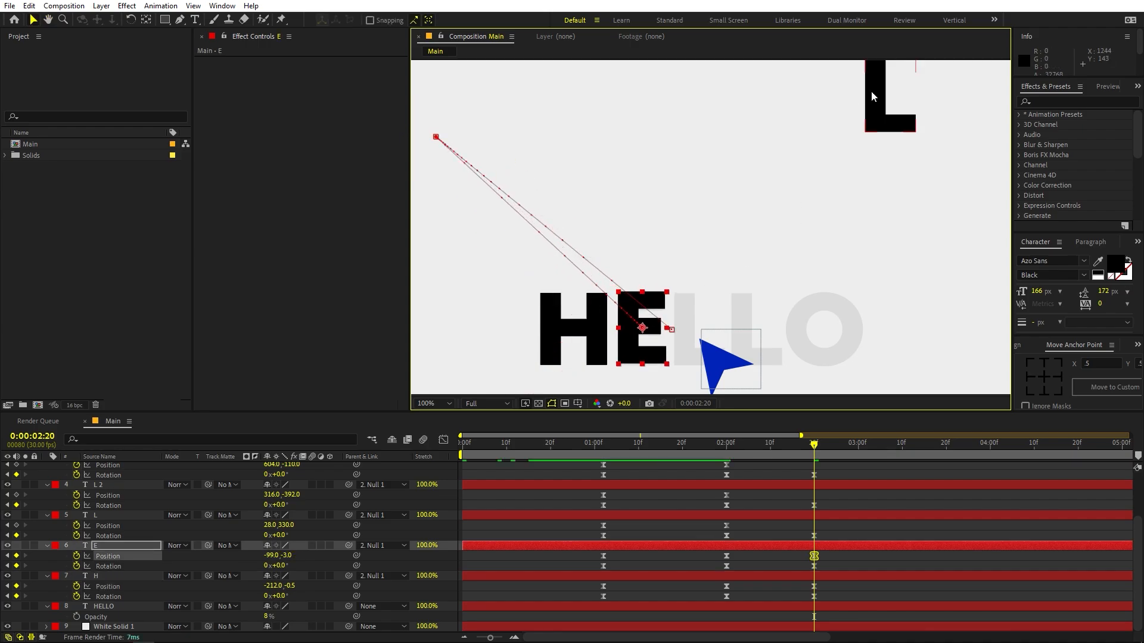
- Move the L layer onto the guide's first L at 0:00:02:20, to Position -3.5, -0.5
scroll(857, 152, down, 1)
drag(693, 368, 749, 228)
key(v)
scroll(678, 250, up, 3)
key(h)
key(v)
drag(670, 234, 630, 177)
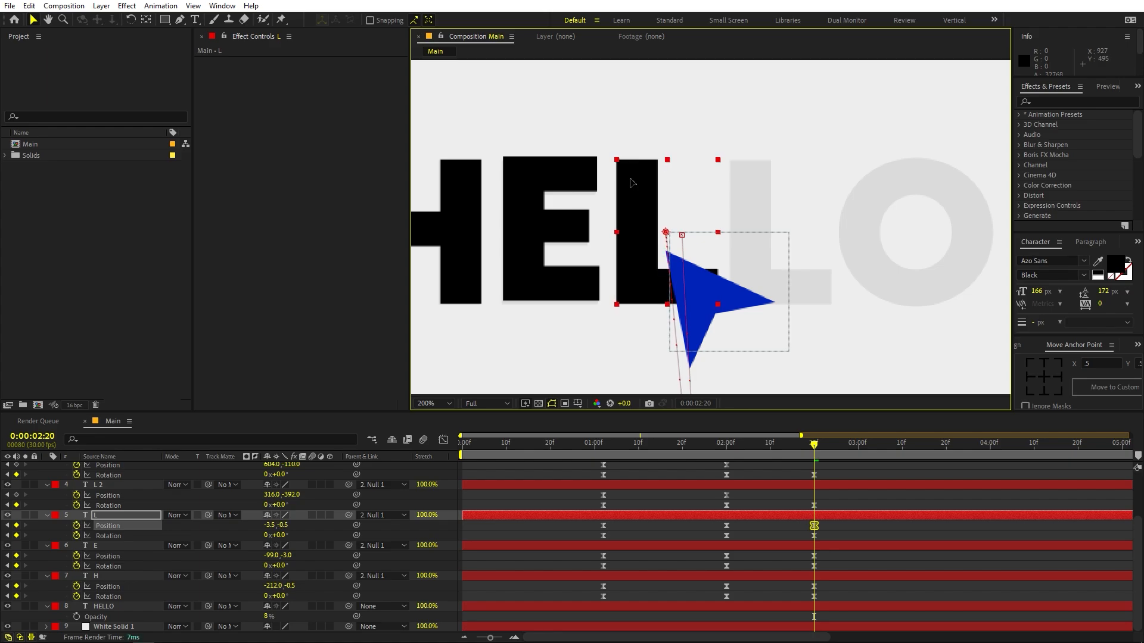
- Move the L 2 layer onto the guide's second L at 0:00:02:20, to Position 92, 0
scroll(717, 183, down, 3)
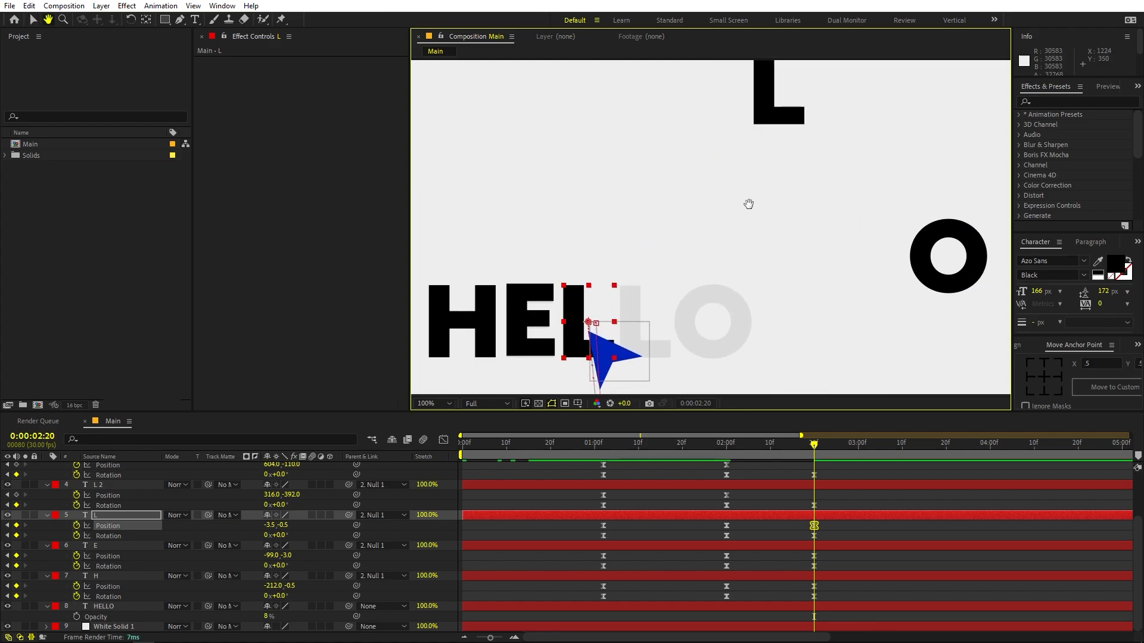
drag(763, 113, 639, 310)
scroll(639, 310, up, 2)
key(space)
drag(530, 353, 878, 143)
drag(807, 225, 766, 370)
key(space)
- Move the O layer onto the guide's O at 0:00:02:20, to Position 211, 0
drag(825, 266, 504, 113)
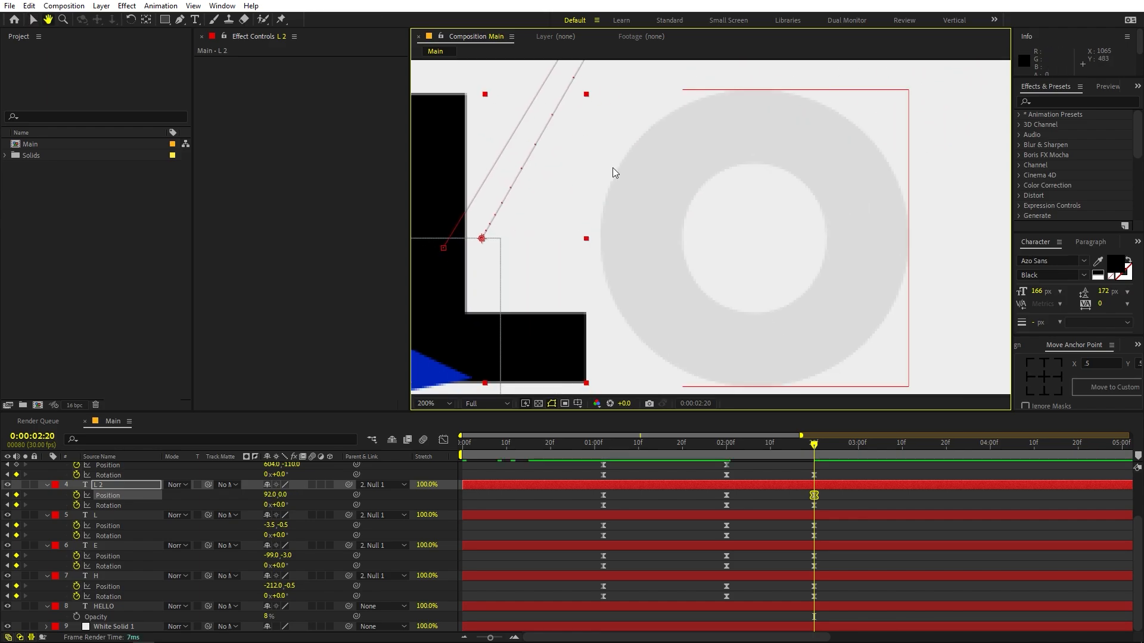
scroll(649, 186, down, 2)
drag(705, 206, 648, 244)
drag(909, 205, 672, 271)
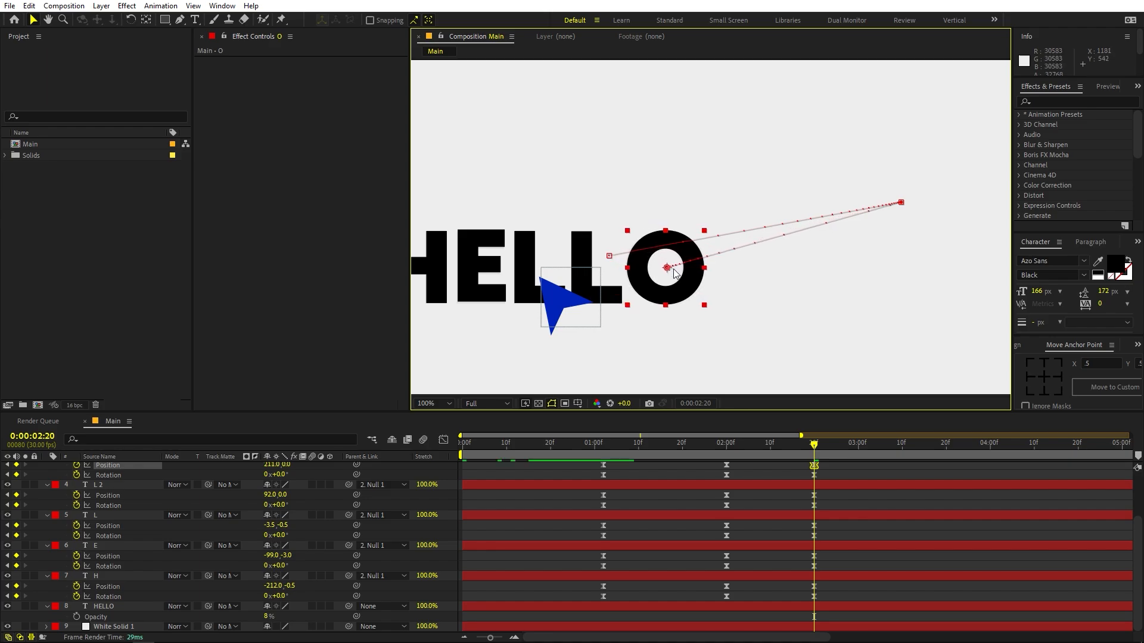
scroll(668, 270, up, 1)
drag(596, 284, 738, 230)
scroll(736, 235, down, 4)
scroll(735, 238, up, 1)
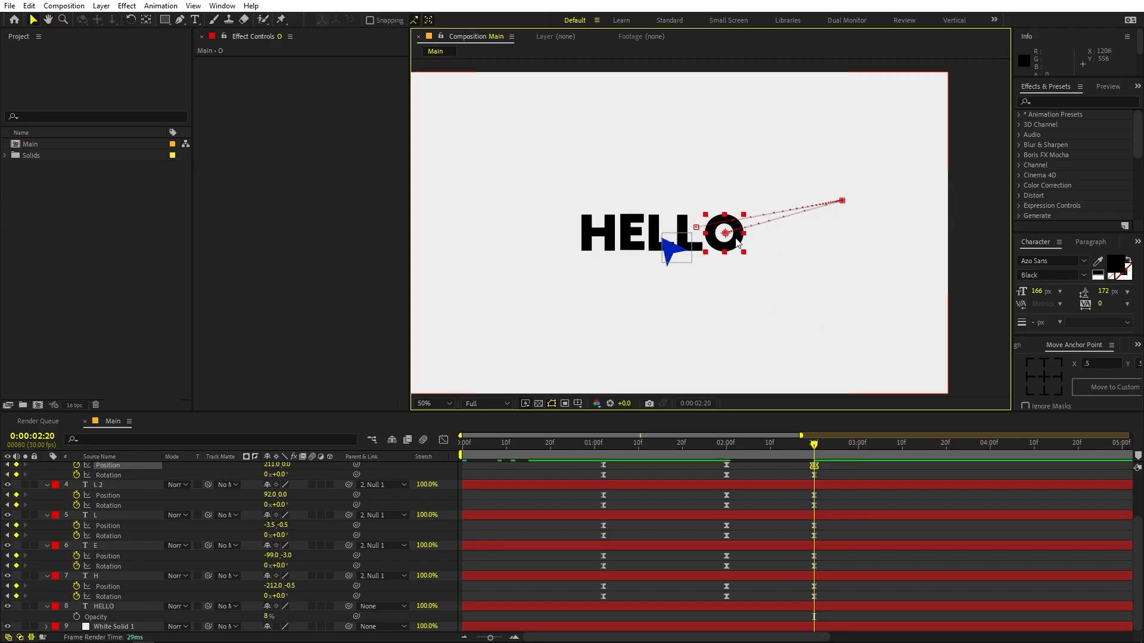
- Select all letters' Position and Rotation keyframes at 0:00:02:20 and apply Easy Ease to them in the speed graph
scroll(791, 520, up, 1)
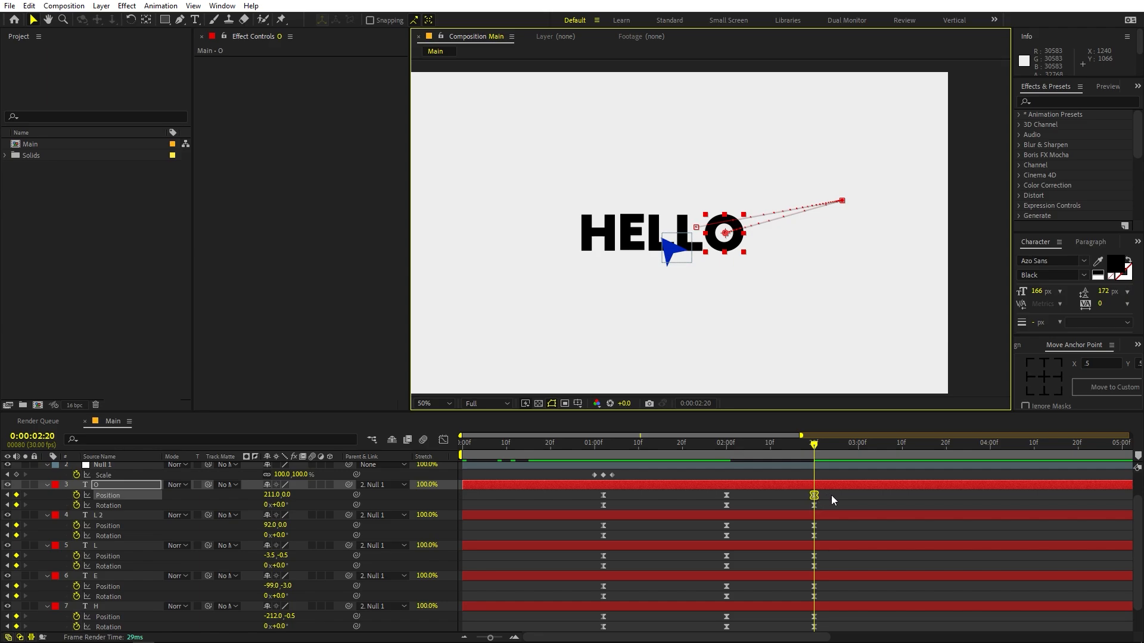
drag(840, 493, 728, 623)
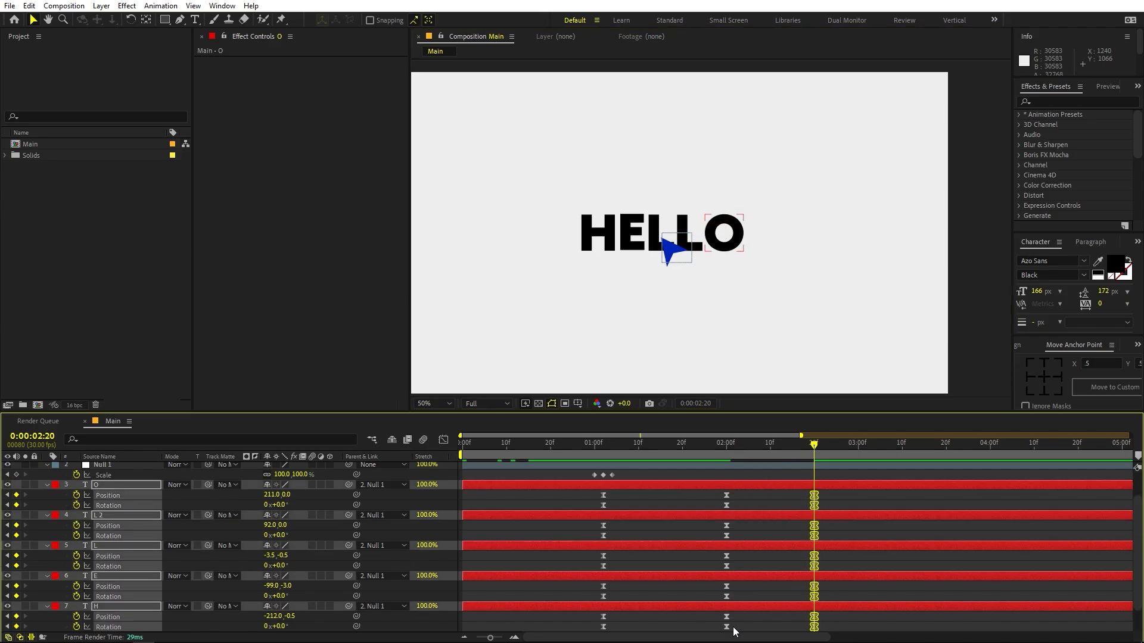
click(443, 440)
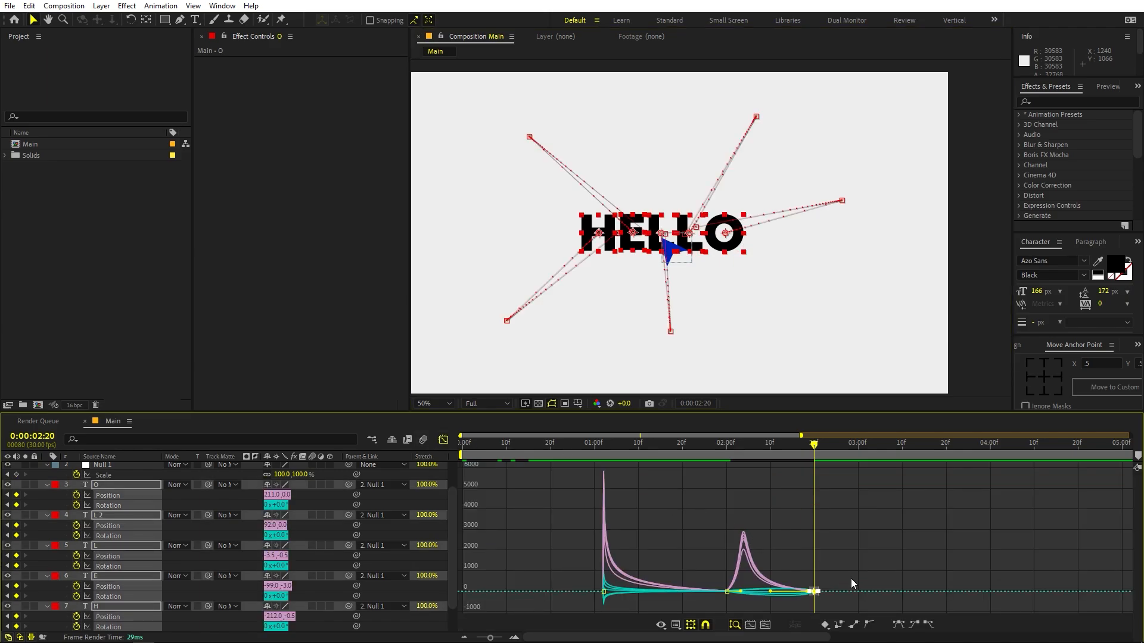
drag(851, 577, 778, 613)
key(F9)
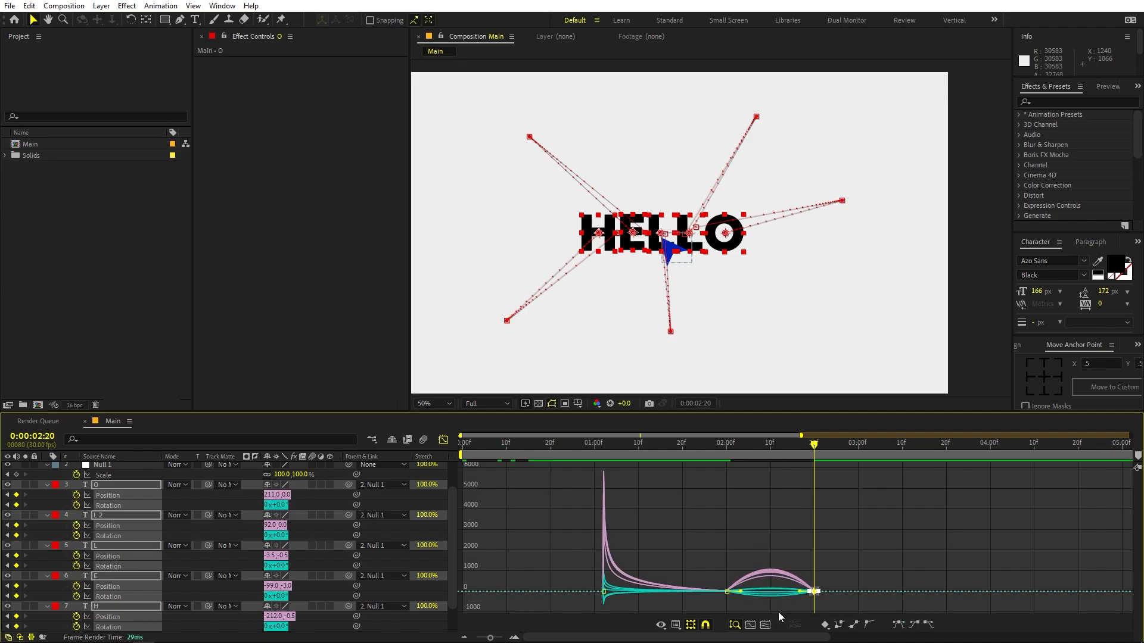
- Shift the letters' second speed peak toward the 0:00:02:20 keyframes for a slow start and fast finish, and preview the animation
scroll(774, 600, up, 3)
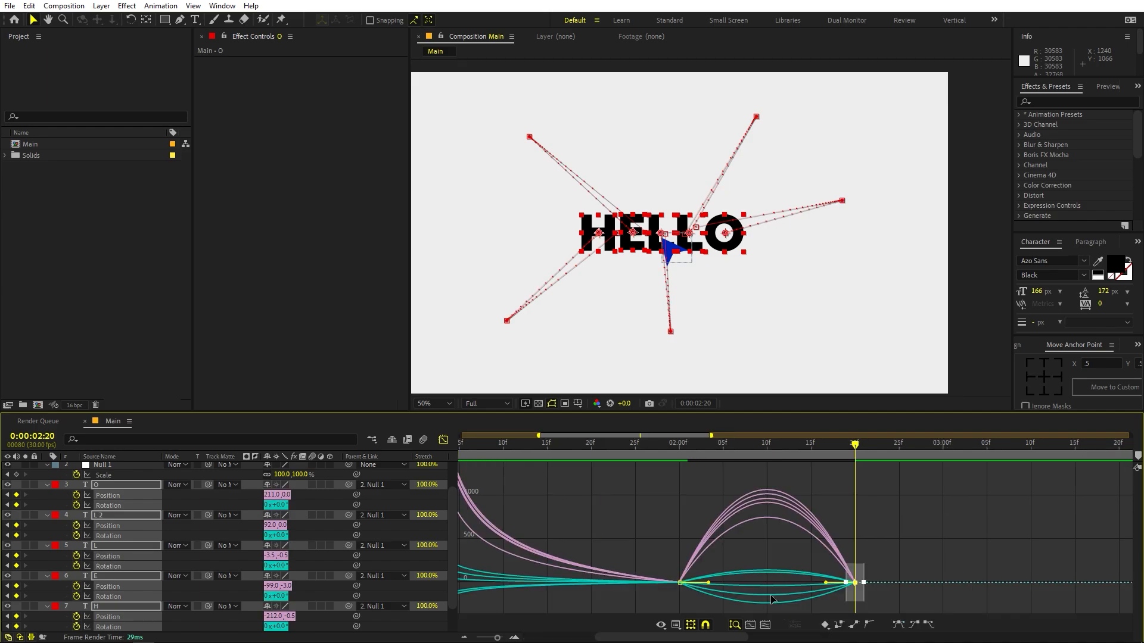
drag(643, 559, 770, 588)
scroll(838, 545, down, 4)
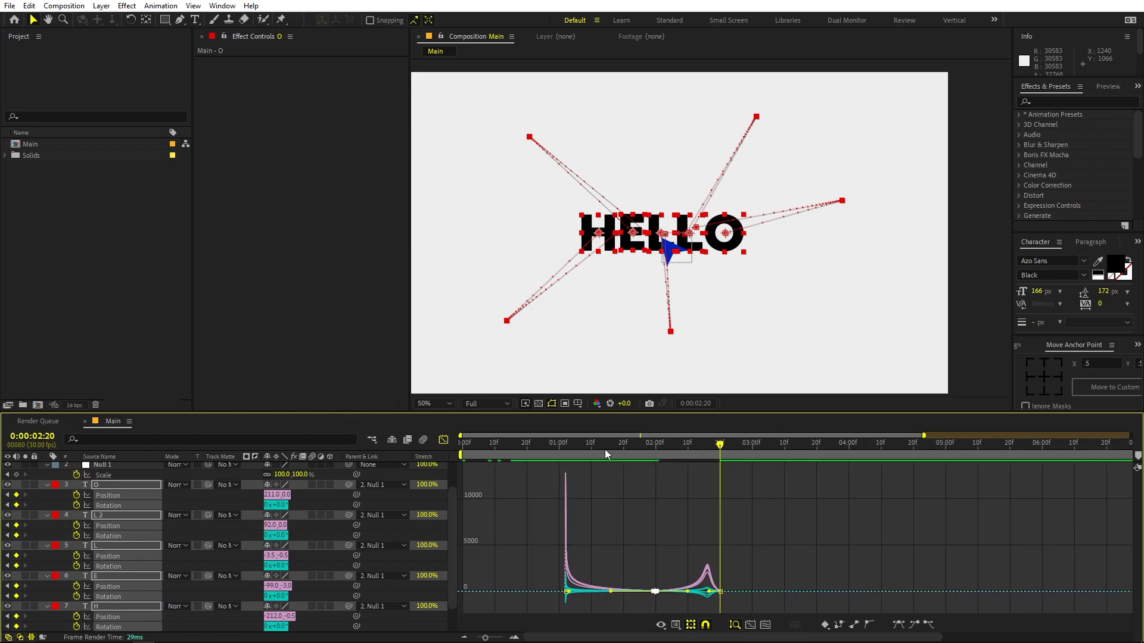
key(Home)
key(space)
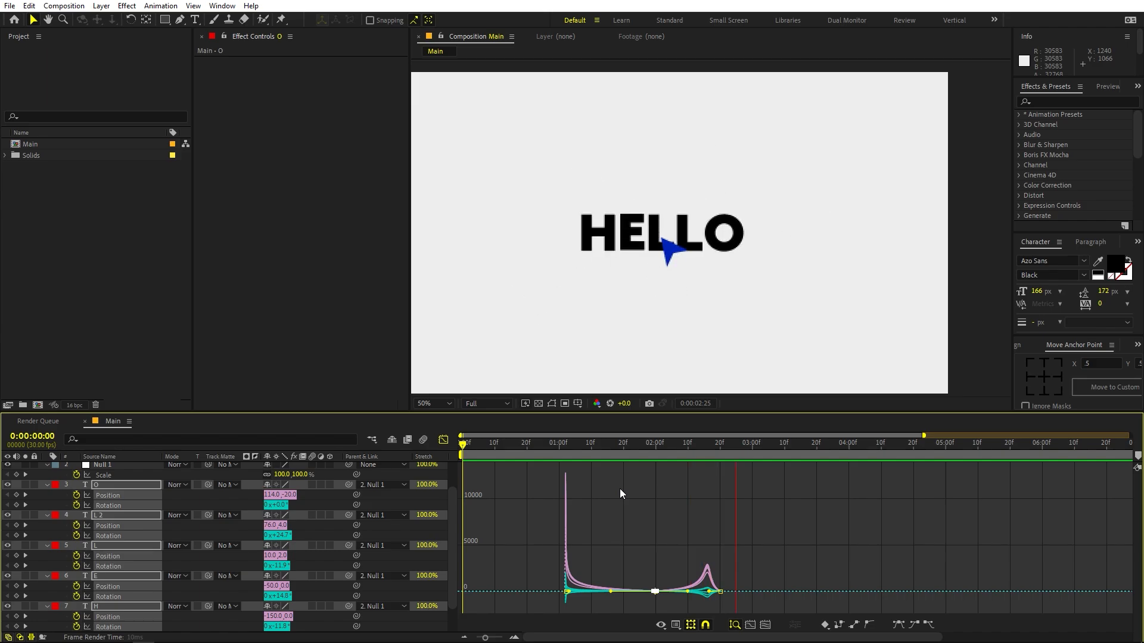
key(space)
- Back in the keyframe view, add a Scale keyframe to the cursor's shape layer at 0:00:02:07 and set its Scale to 0% at 0:00:02:17
click(443, 441)
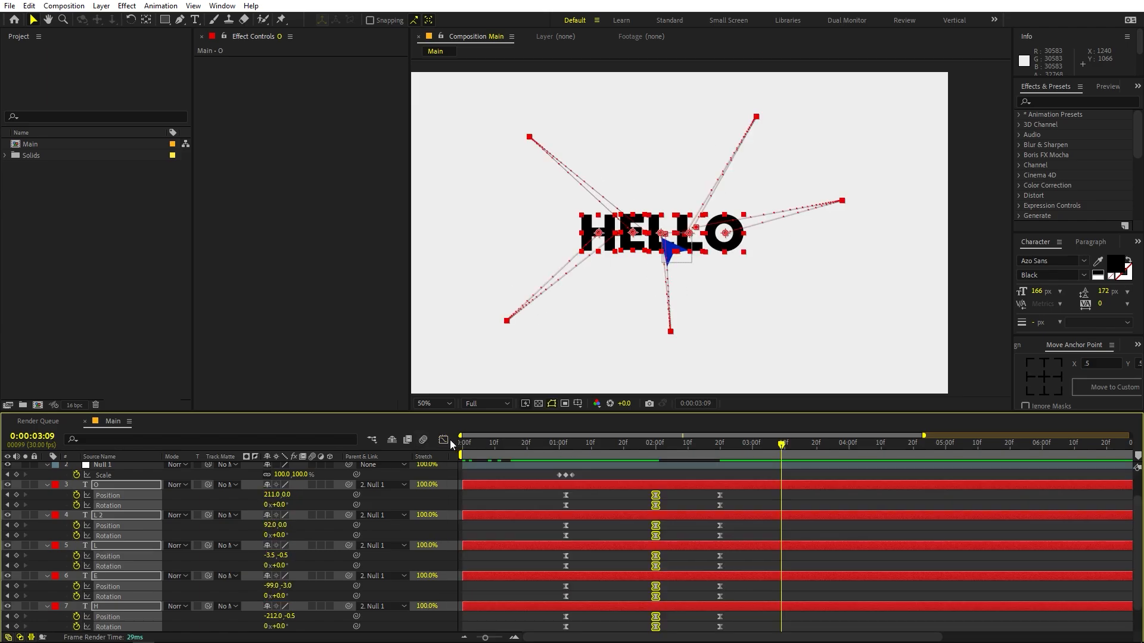
drag(744, 455, 678, 470)
scroll(692, 478, up, 1)
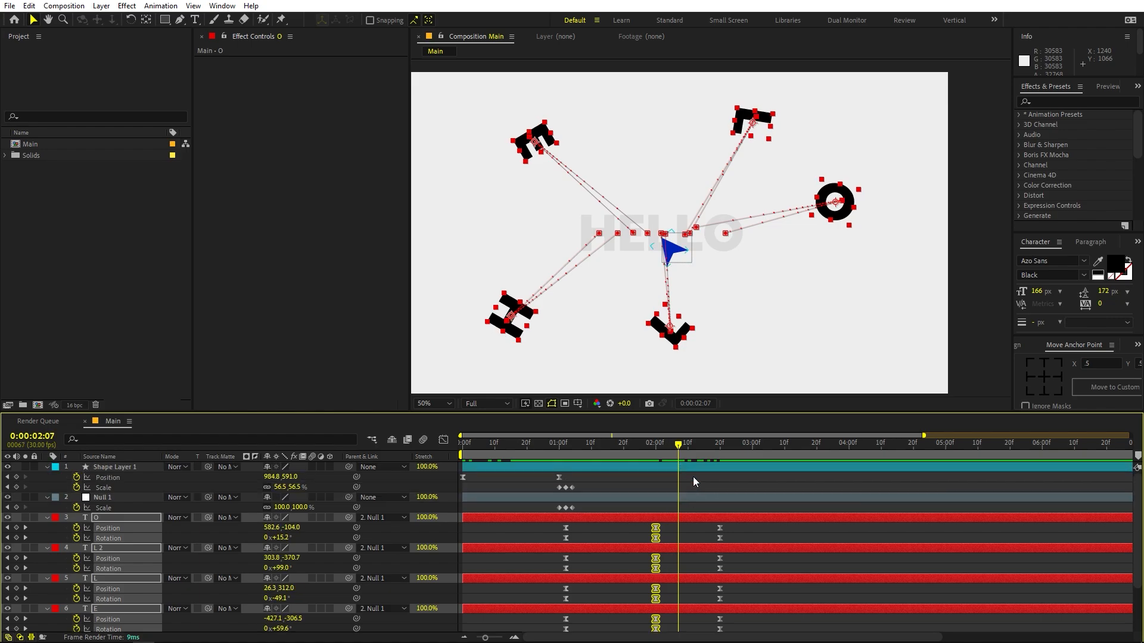
click(694, 467)
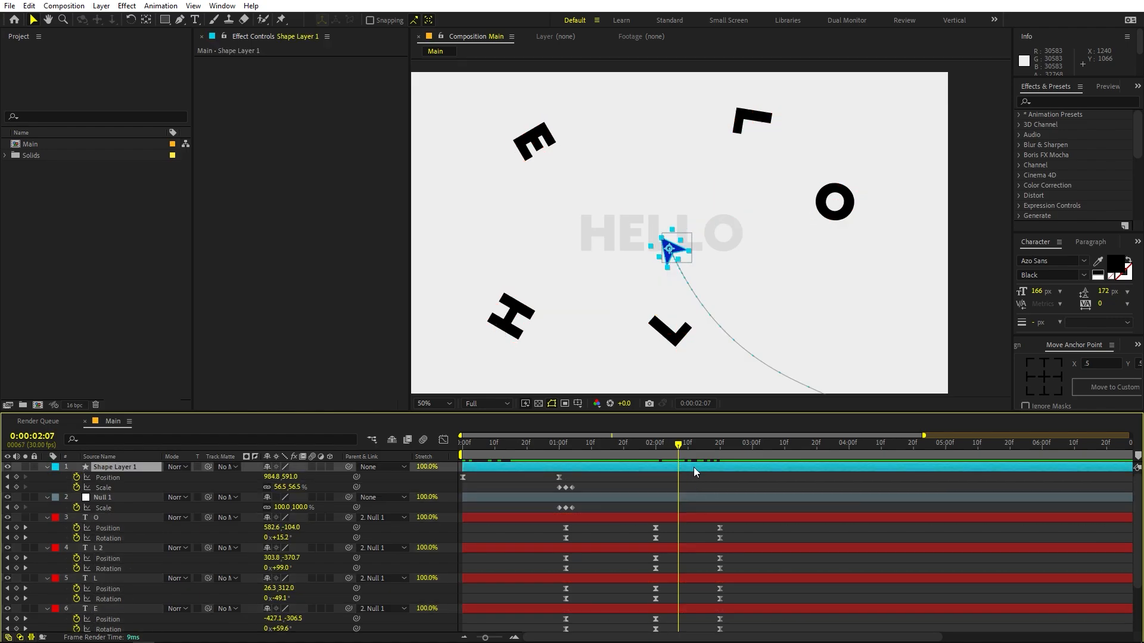
click(17, 487)
key(space)
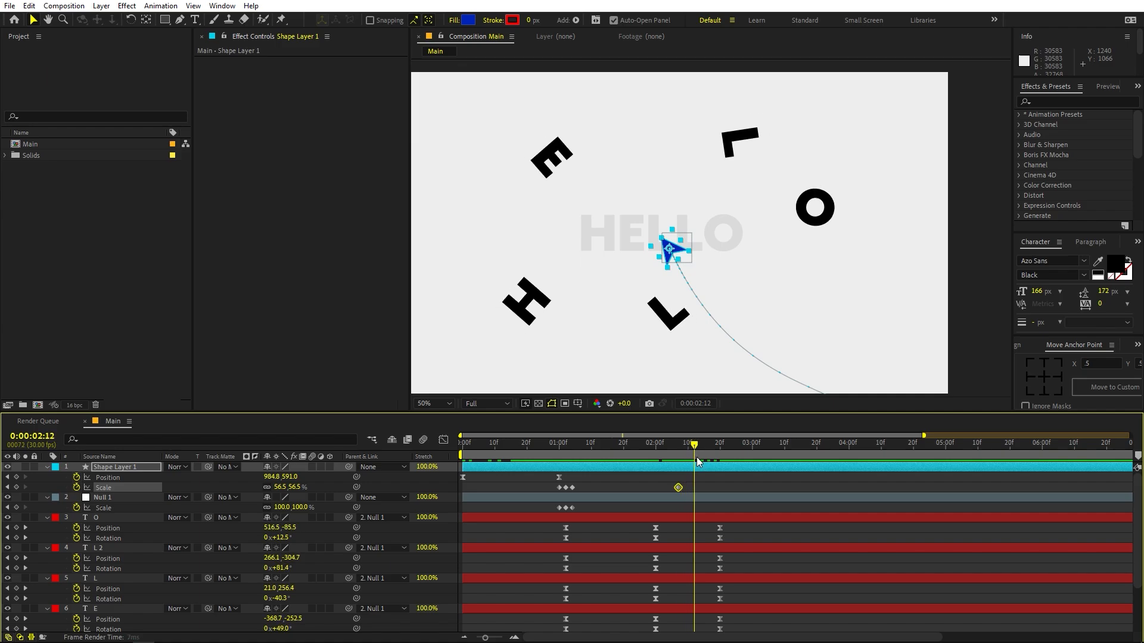
click(278, 488)
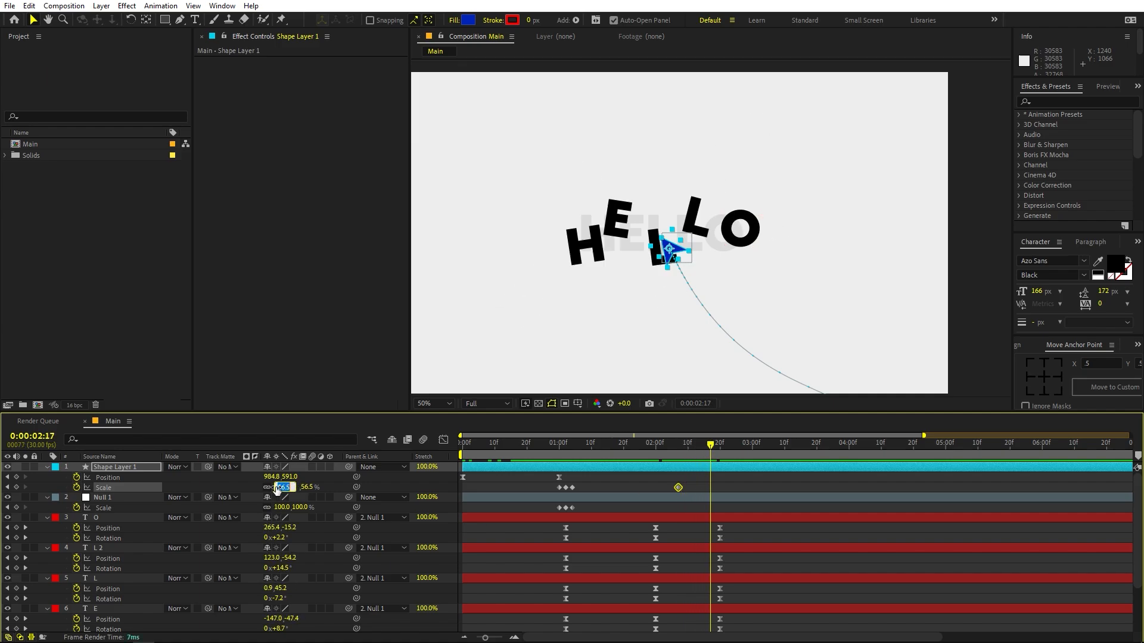
text(0)
key(Return)
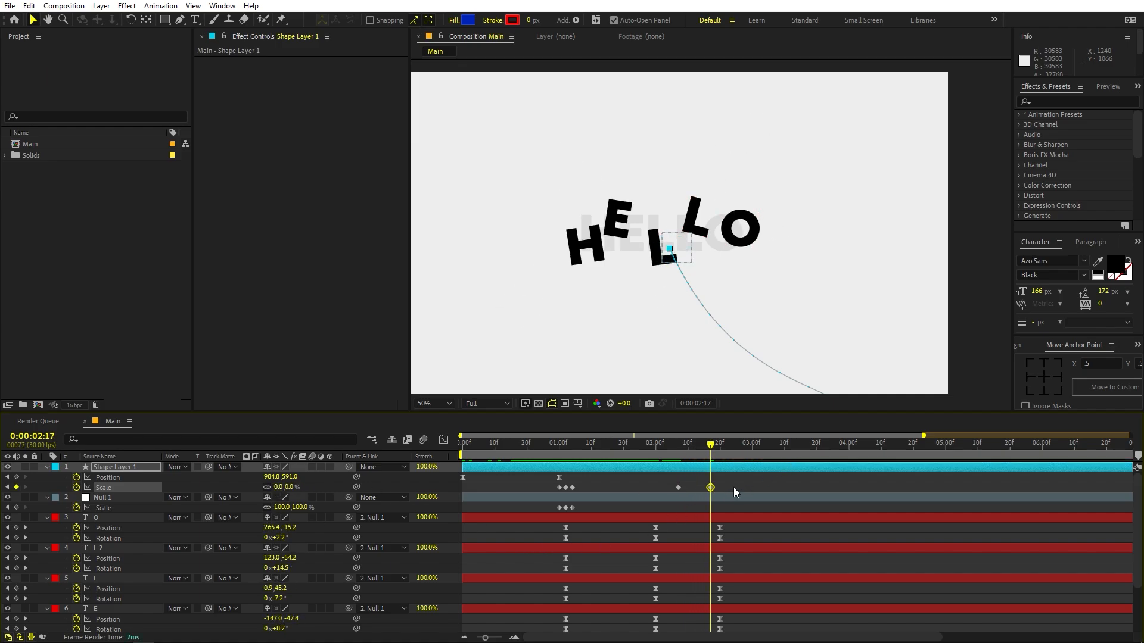
- Apply Easy Ease to the cursor's two shrinking Scale keyframes and preview the animation from the start
drag(734, 488, 650, 499)
key(F9)
key(Home)
key(space)
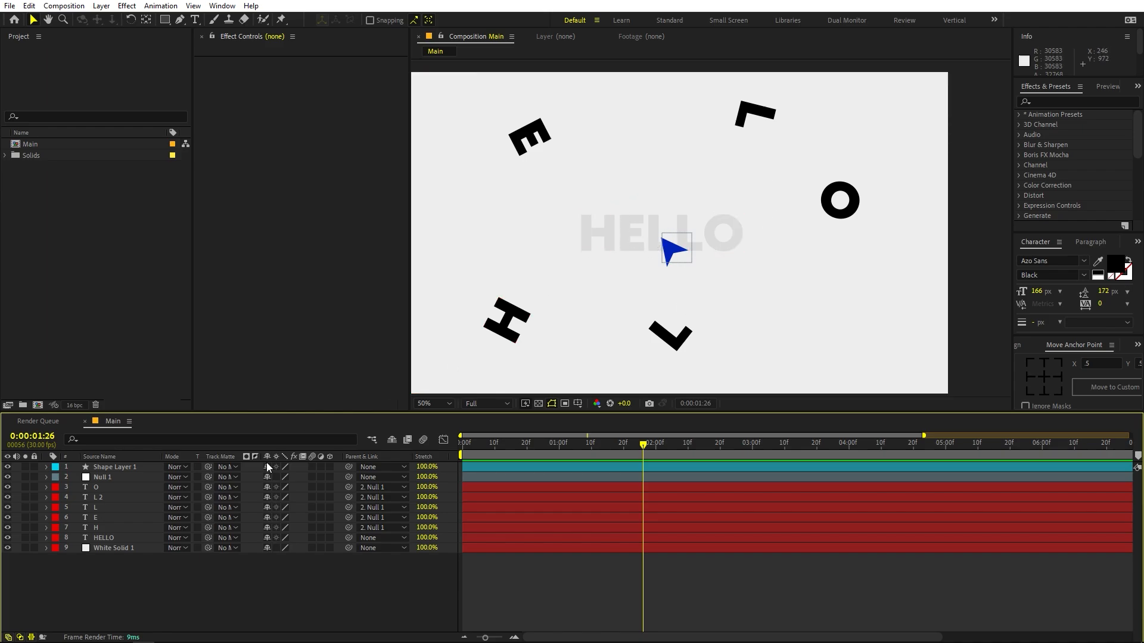
- Hide the HELLO guide layer and add a new adjustment layer above all layers
click(8, 538)
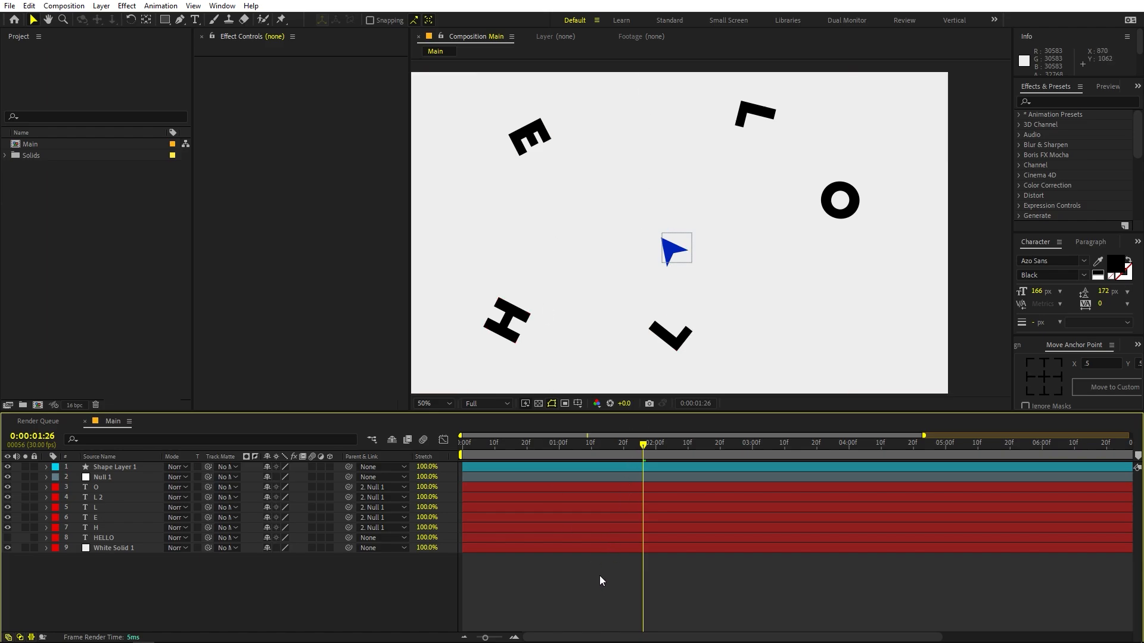
right_click(538, 589)
mouse_move(587, 448)
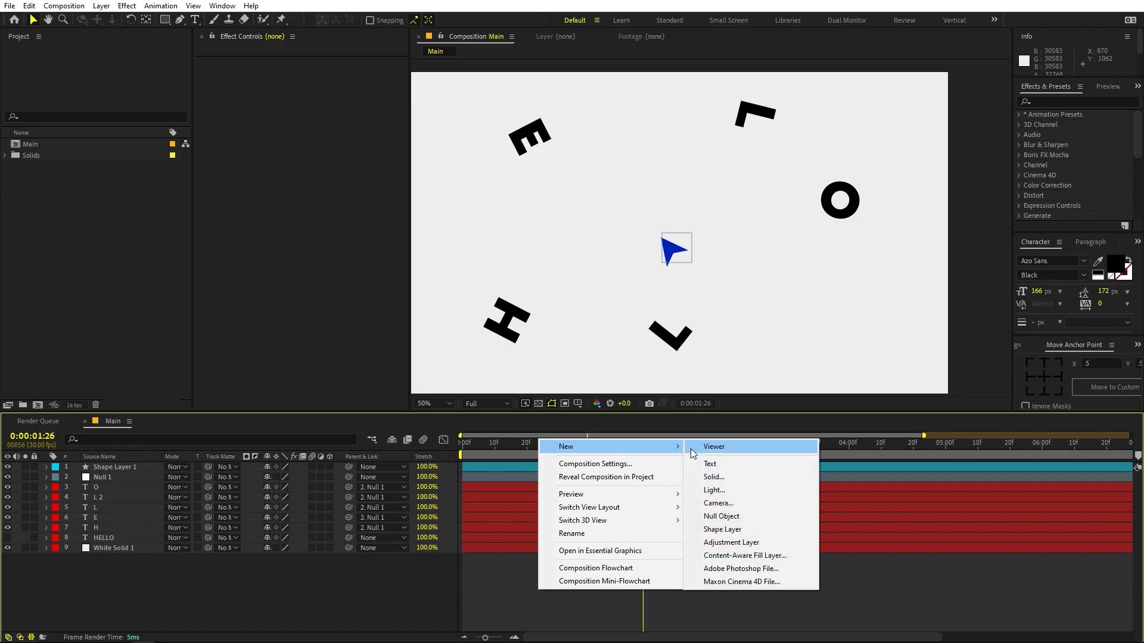
click(718, 542)
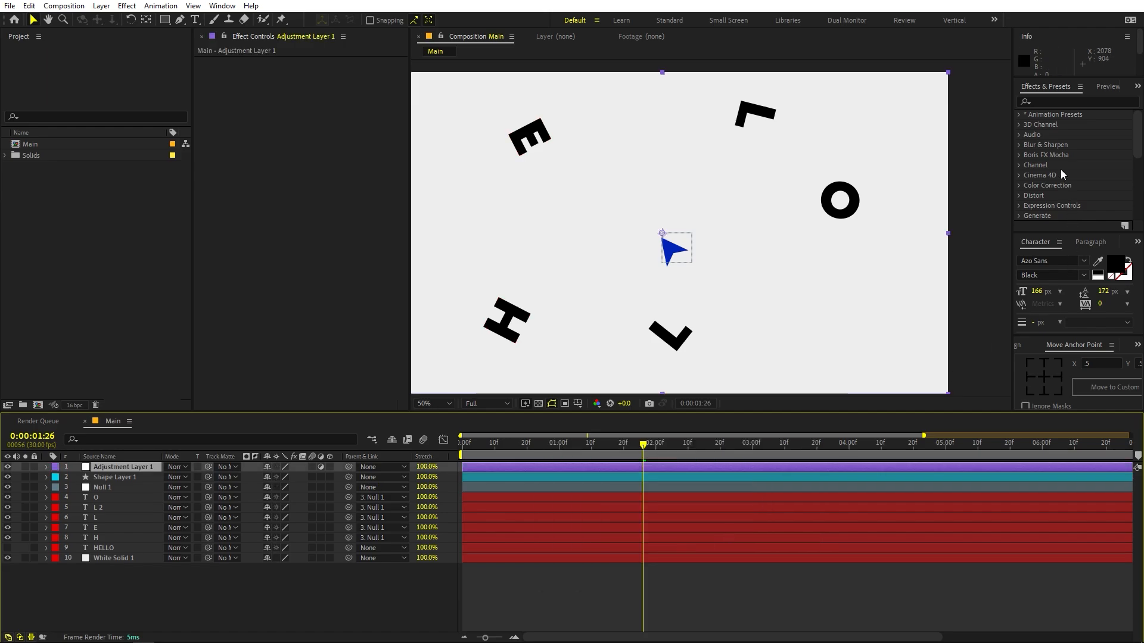
- Apply the Posterize Time effect to the adjustment layer and set its Frame Rate to 12
click(1069, 100)
text(poster)
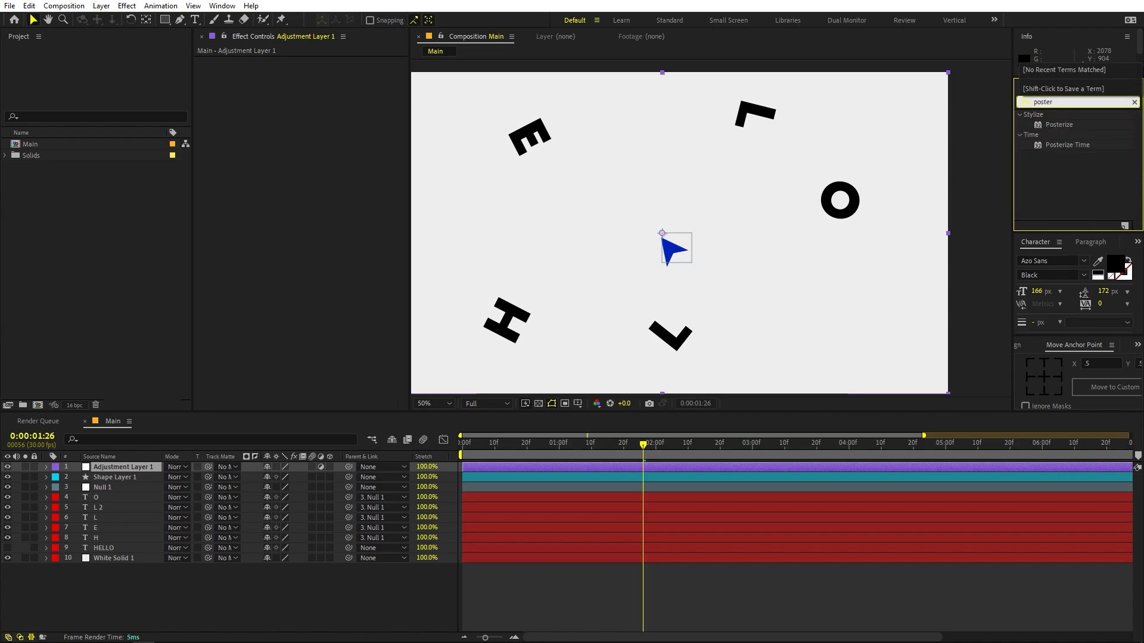
drag(1067, 145, 652, 467)
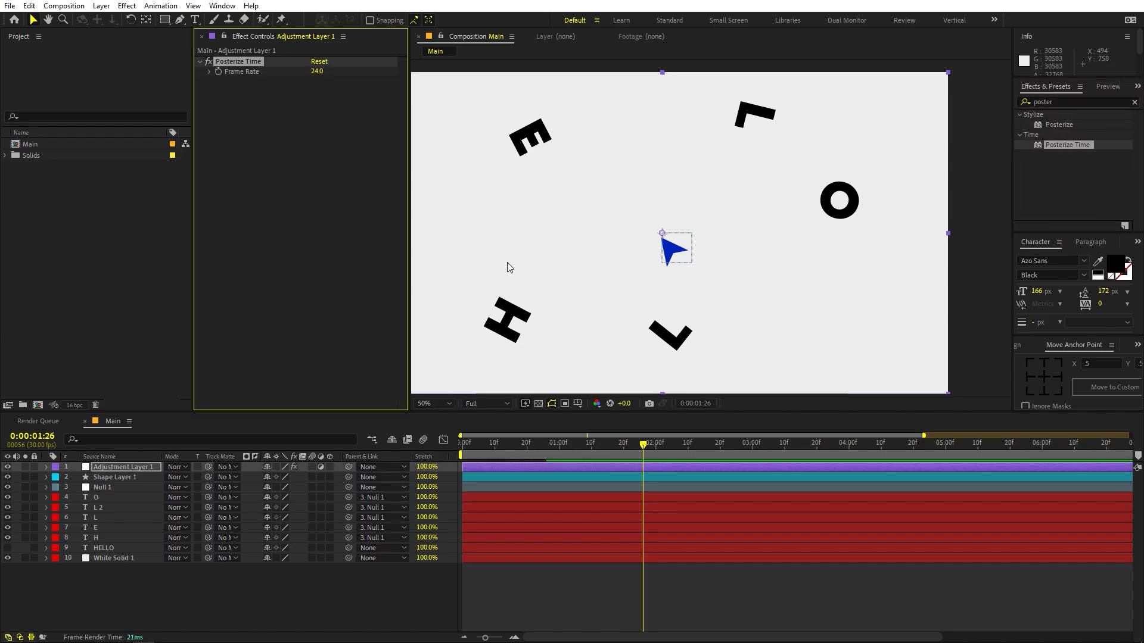
click(317, 70)
text(12)
key(Return)
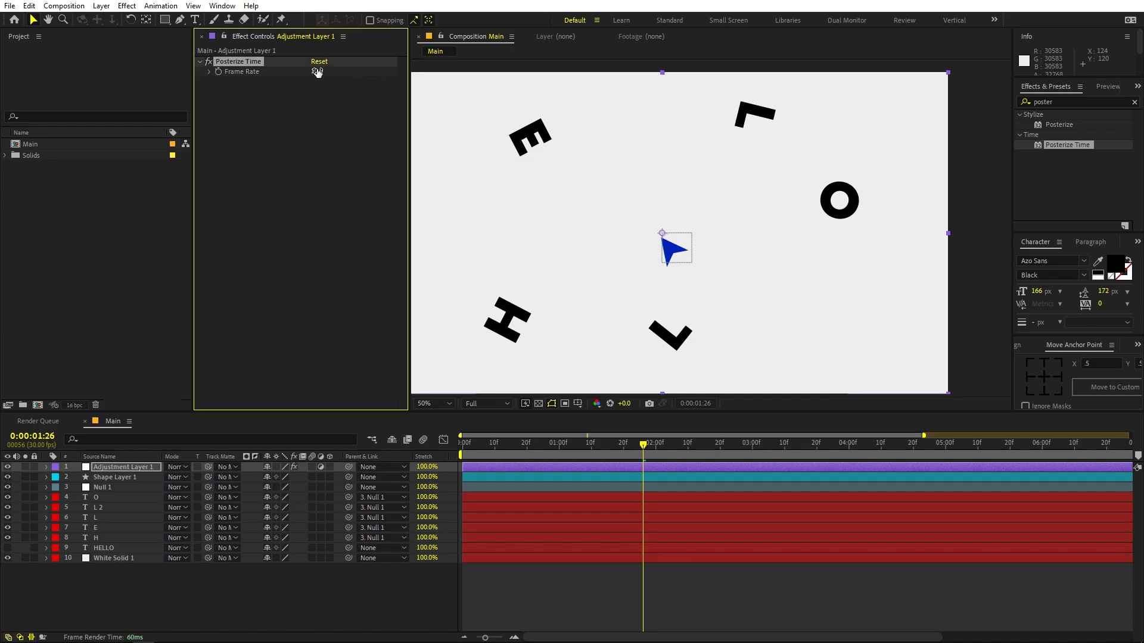
- Preview the animation with Posterize Time from the start and turn off the adjustment layer's visibility
click(590, 450)
key(space)
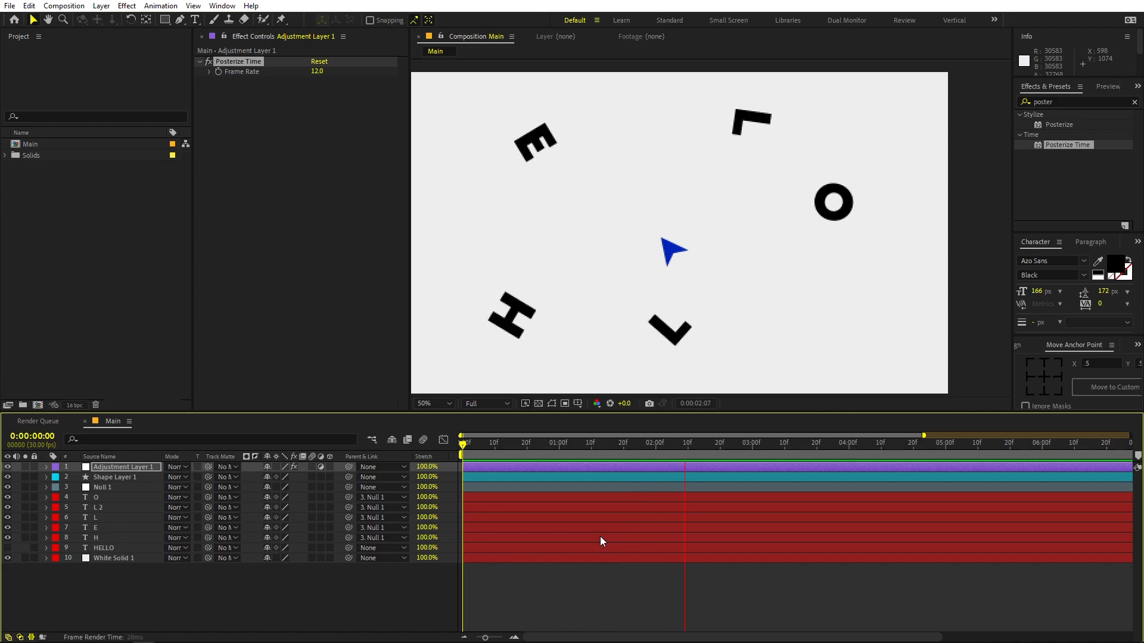
key(space)
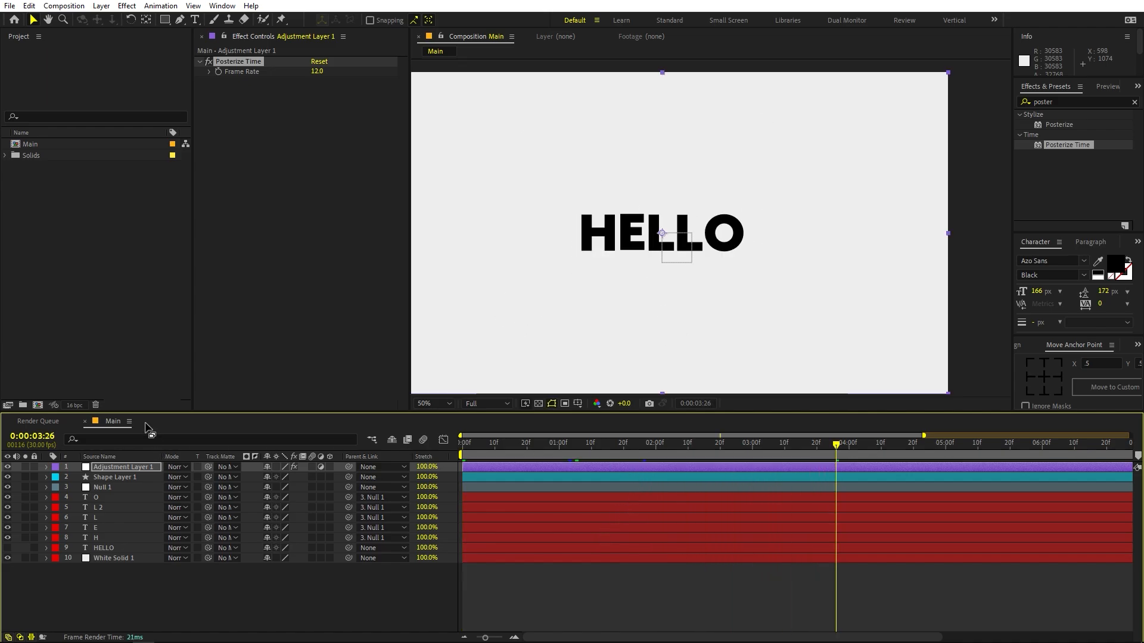
click(319, 281)
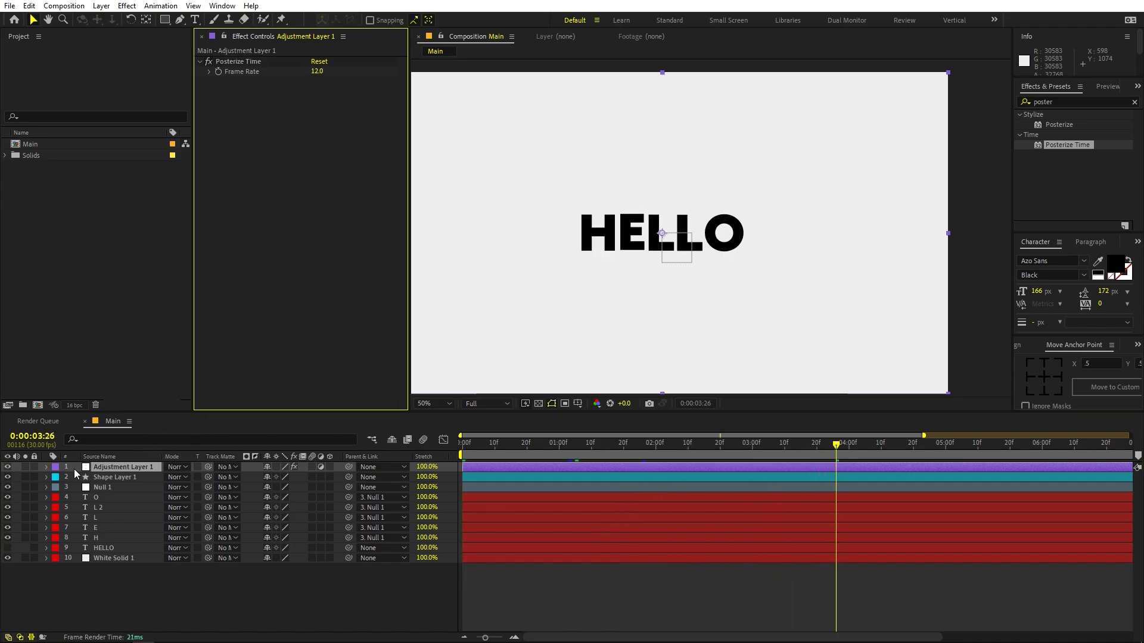
click(8, 469)
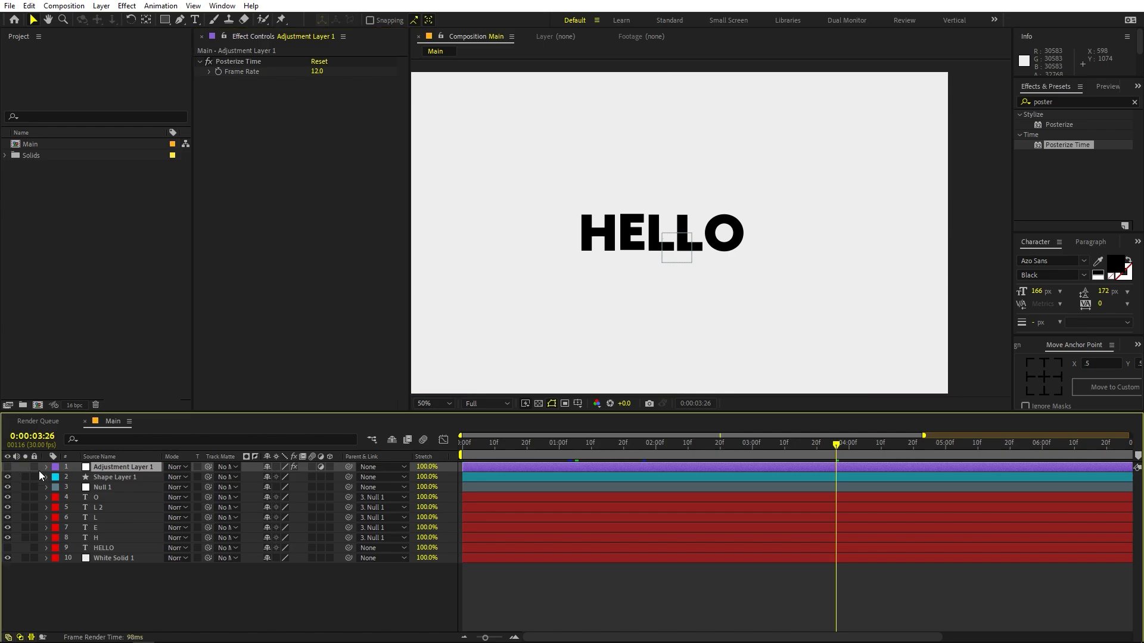
- Add a new adjustment layer and place it directly below the H letter layer, above the HELLO guide layer
right_click(549, 598)
mouse_move(603, 458)
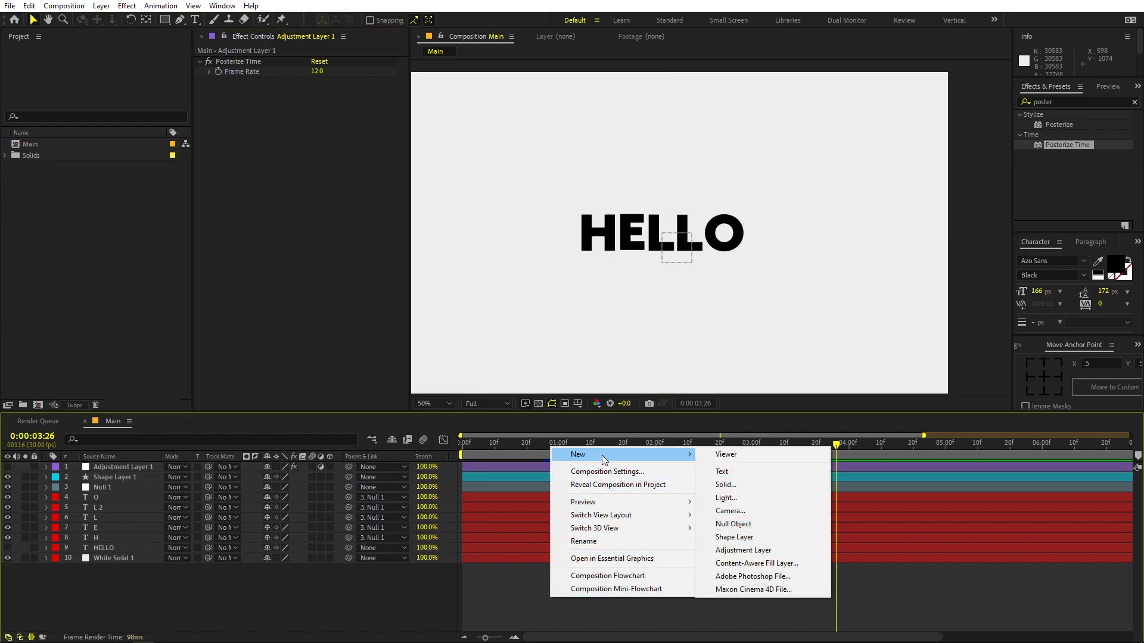
click(745, 550)
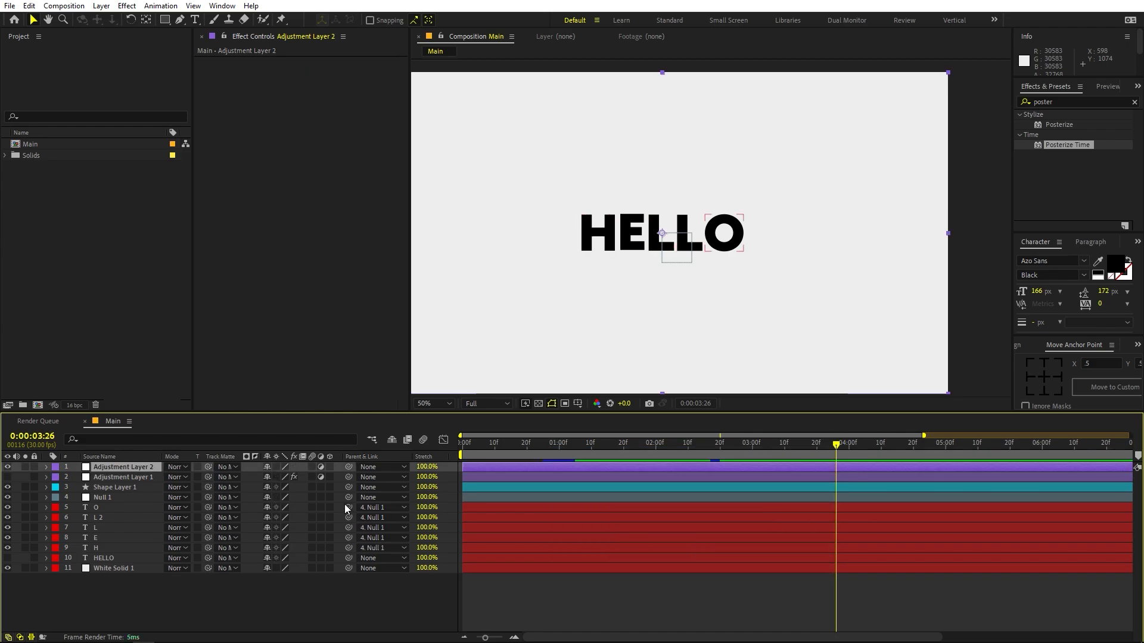
drag(135, 465, 130, 550)
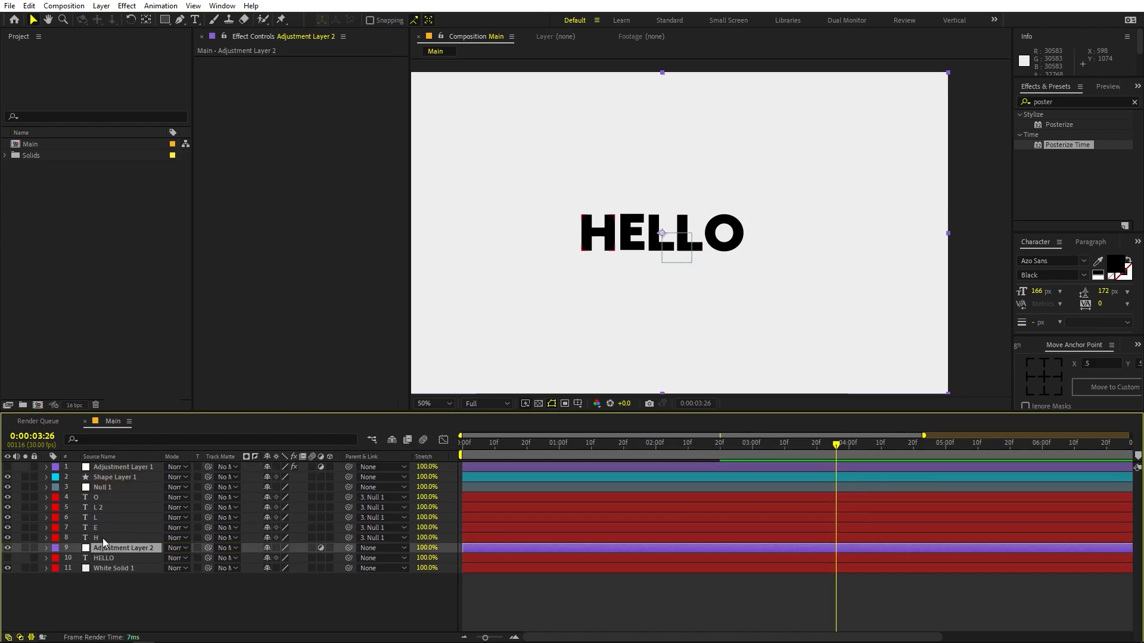
- Duplicate the five letter layers from O to H and move the copies below Adjustment Layer 2
click(102, 538)
shift+click(101, 498)
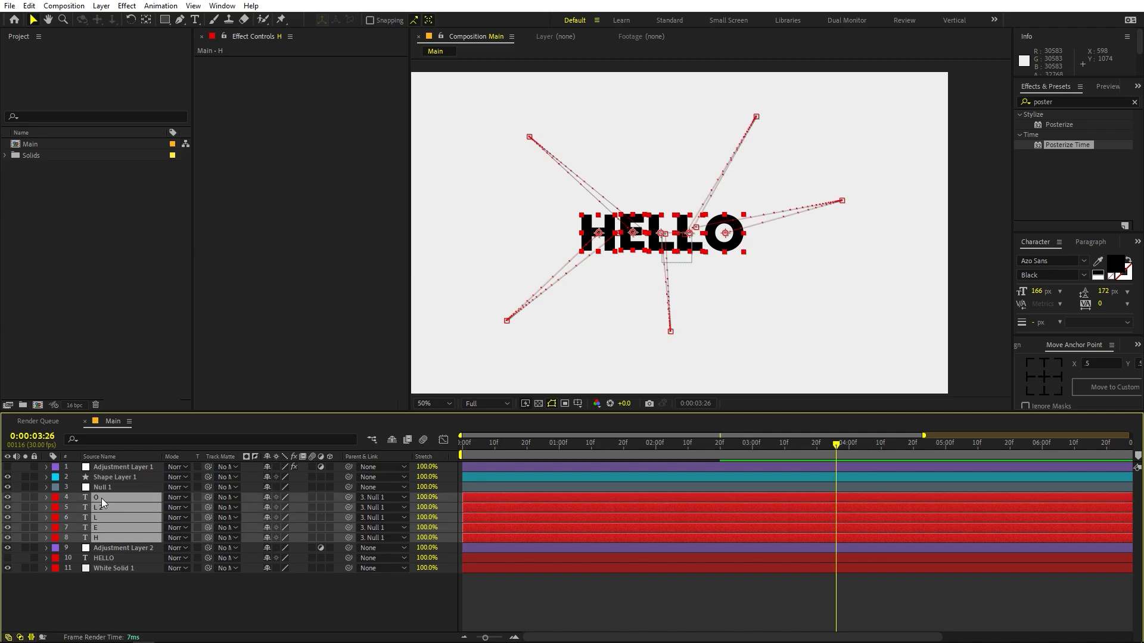
key(ctrl+d)
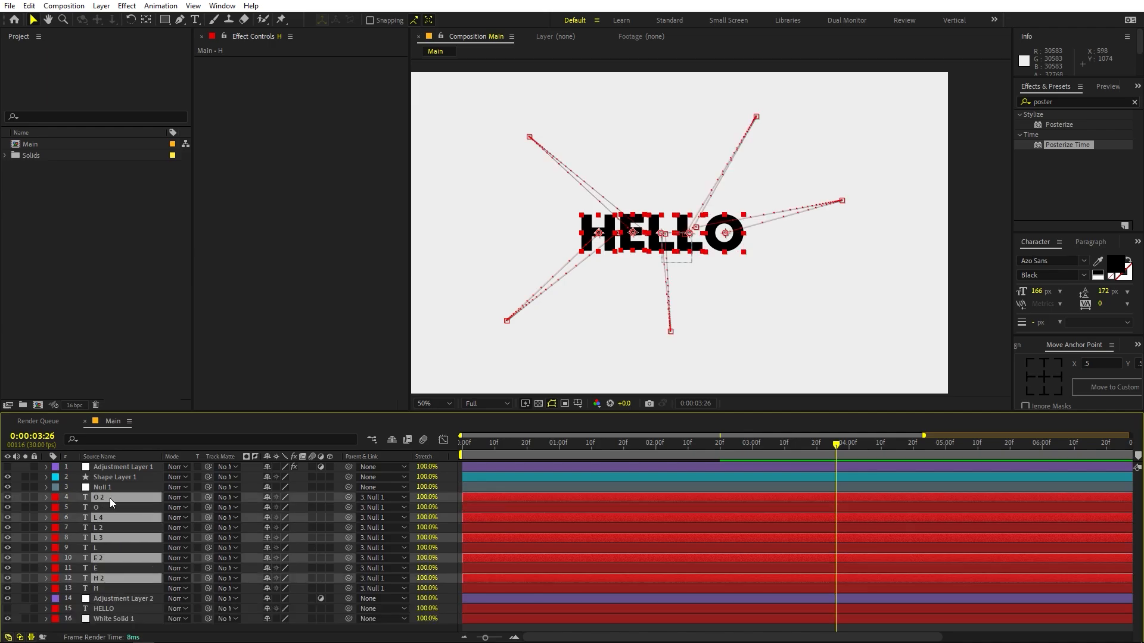
drag(90, 580, 94, 599)
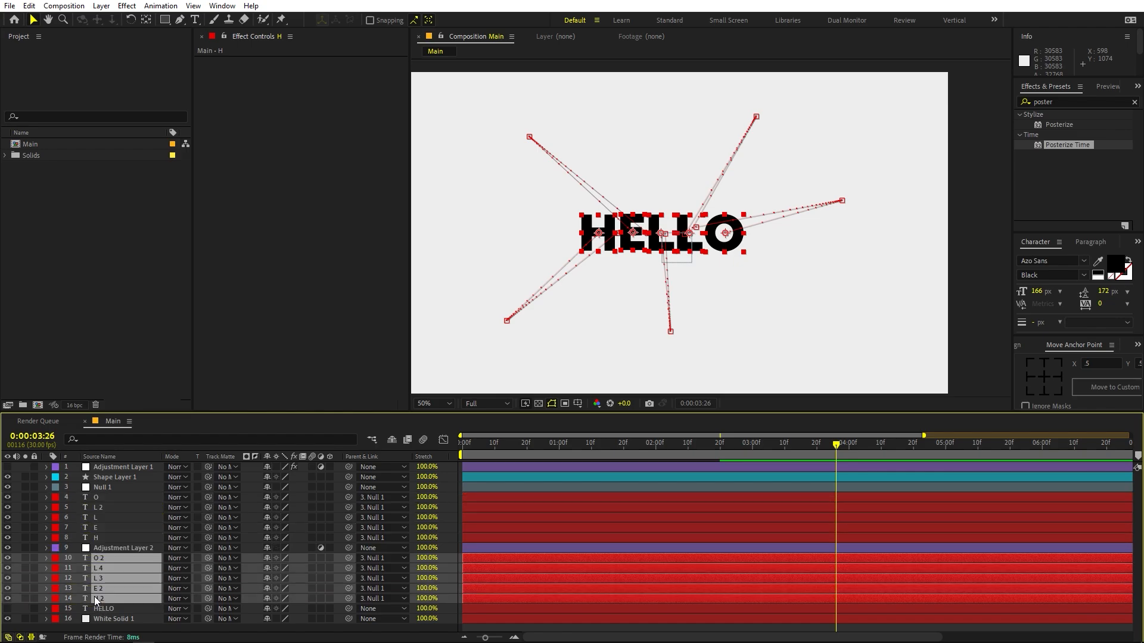
- Apply the Fill effect to the duplicated O 2 layer and set its color to orange-yellow
click(534, 557)
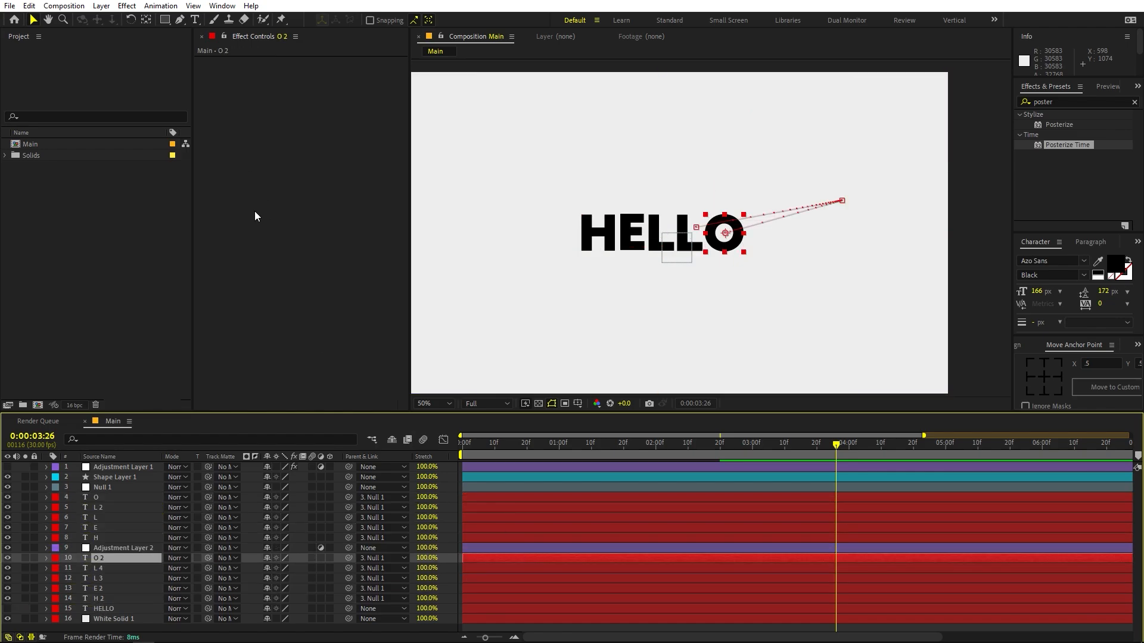
click(1076, 101)
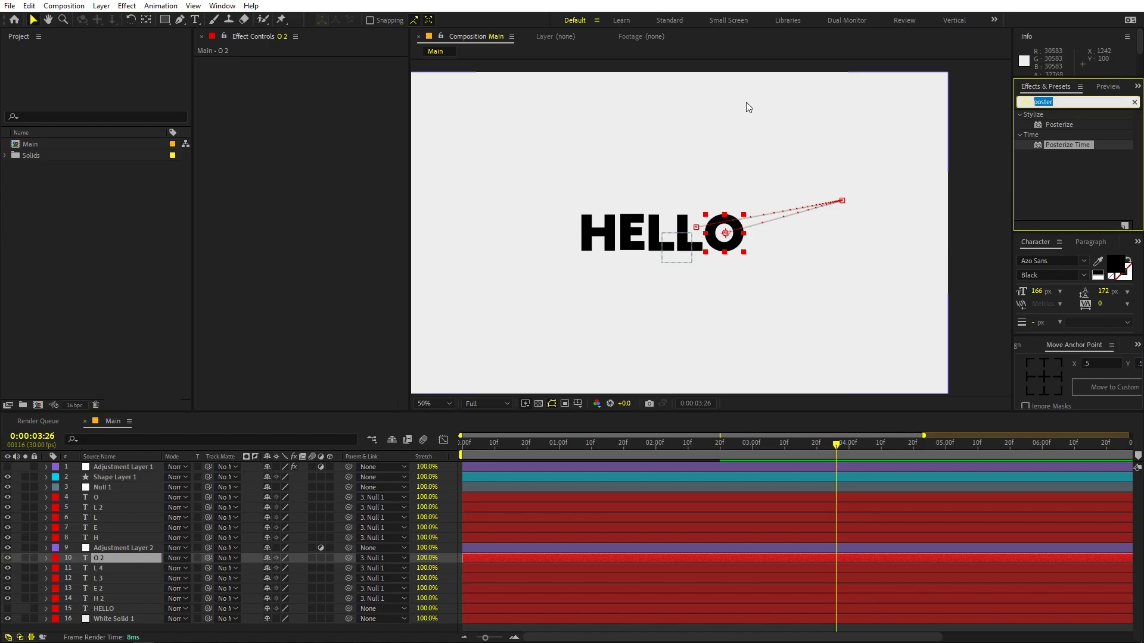
text(fill)
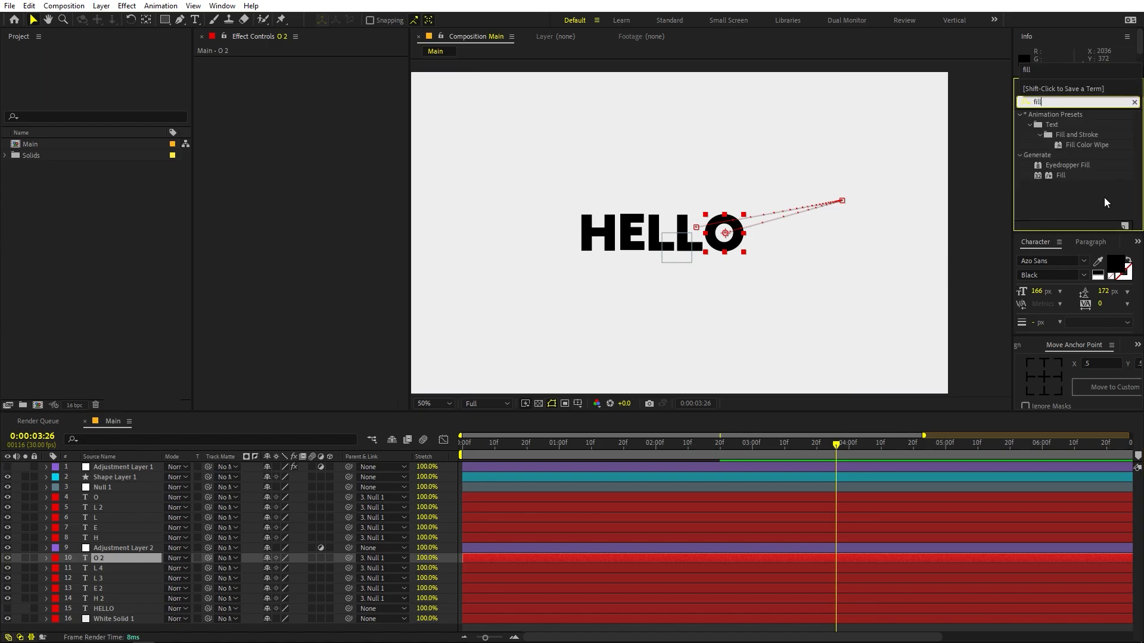
drag(1060, 175, 668, 553)
click(316, 92)
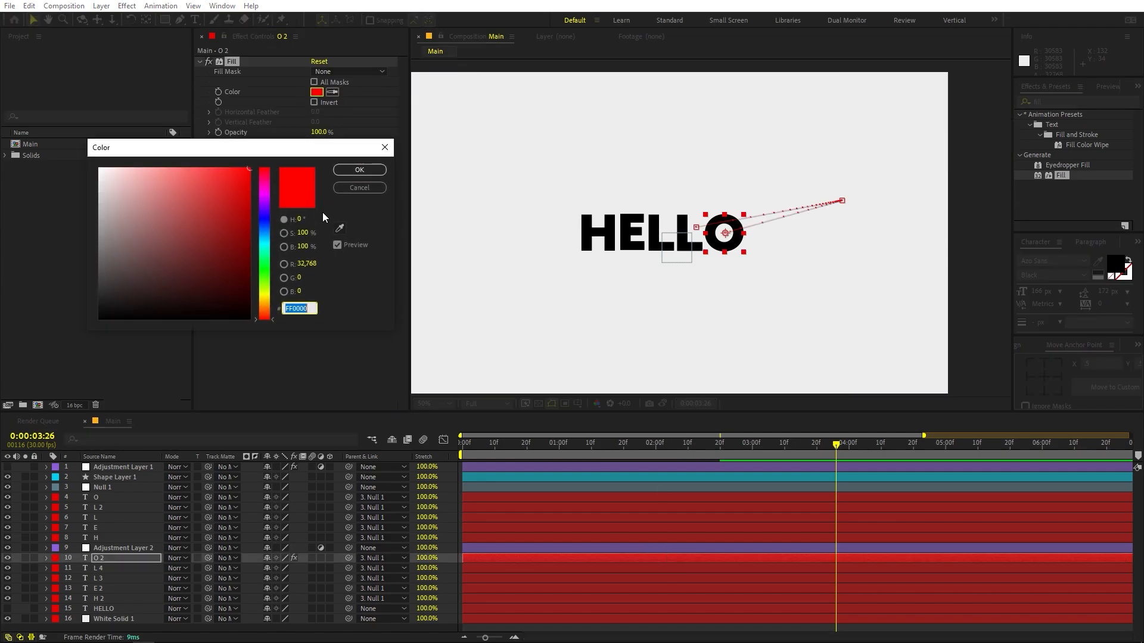
drag(264, 238, 265, 305)
click(361, 172)
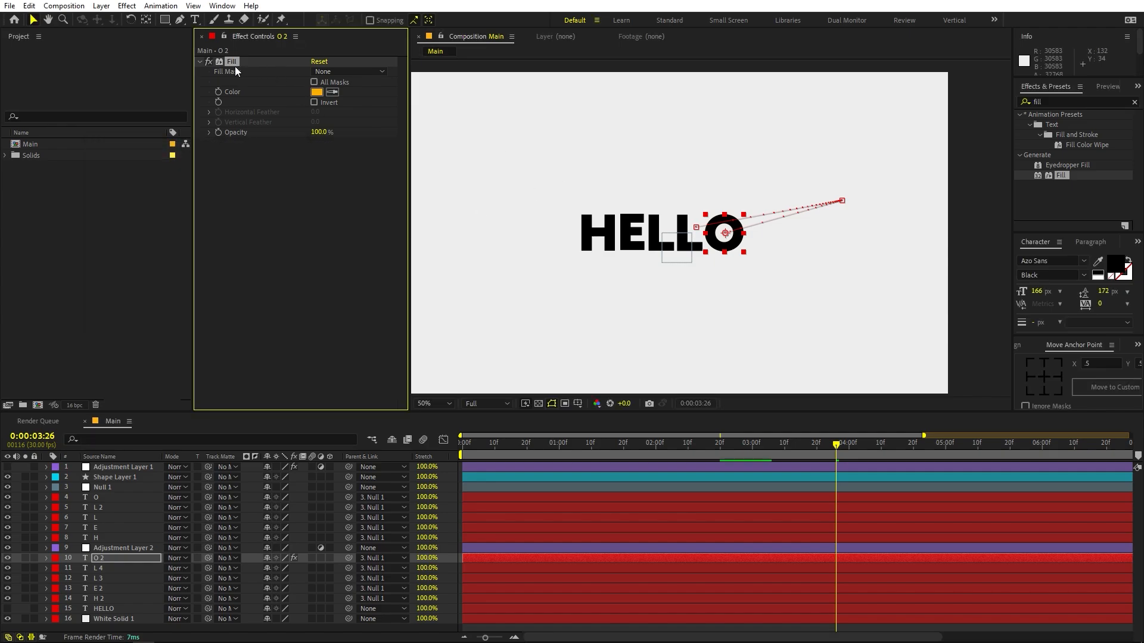
- Paste the copied Fill effect onto the duplicate layers L 4, L 3, E 2 and H 2
click(546, 566)
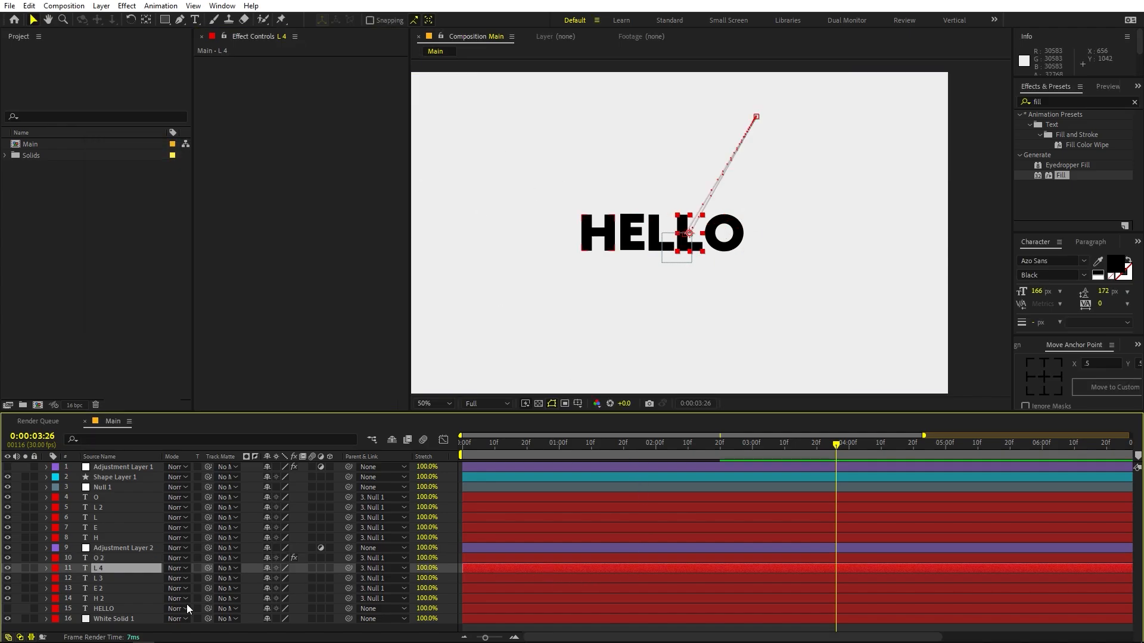
shift+click(98, 599)
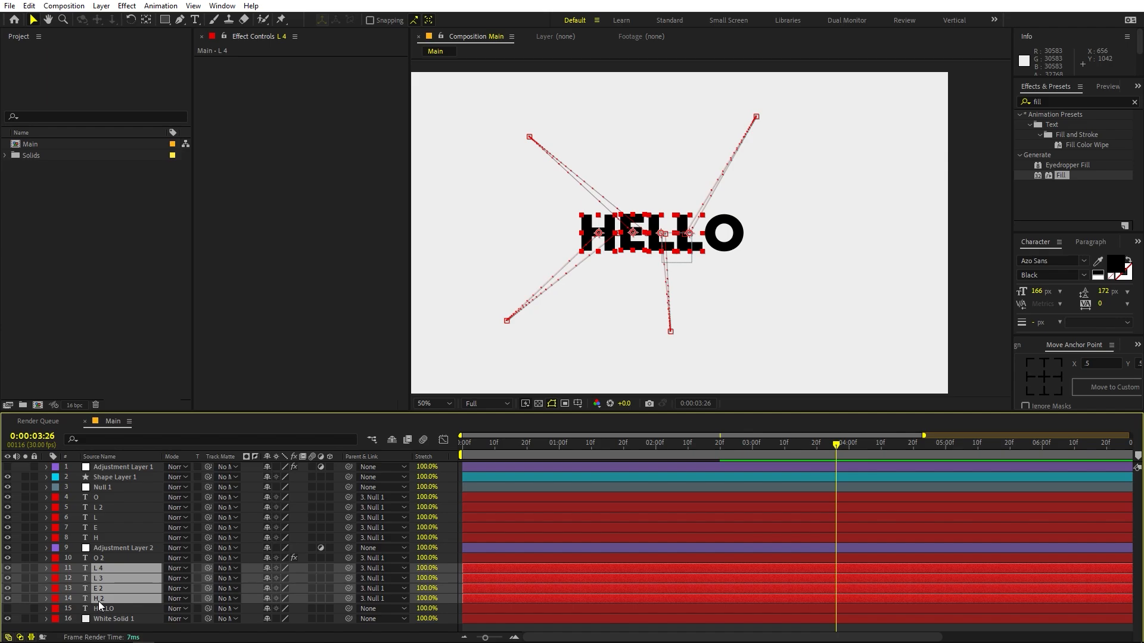
key(ctrl+v)
- Apply the Echo effect to Adjustment Layer 2 with the playhead at 0:00:01:12
mouse_move(588, 452)
mouse_down()
mouse_move(541, 453)
mouse_move(598, 453)
mouse_up()
click(588, 549)
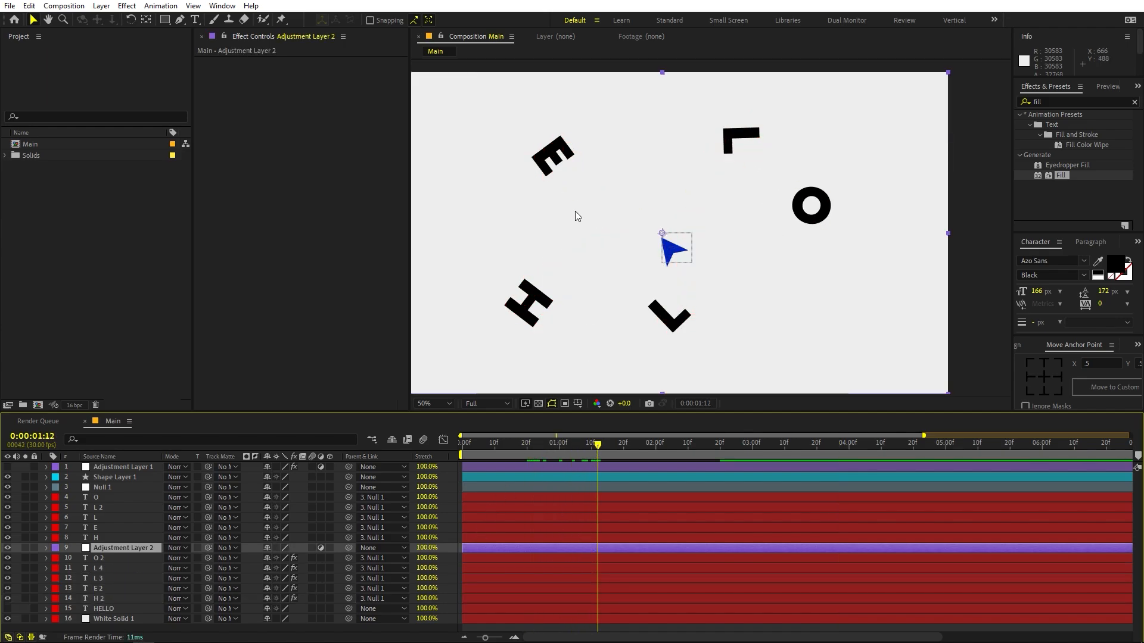
click(1098, 102)
text(e)
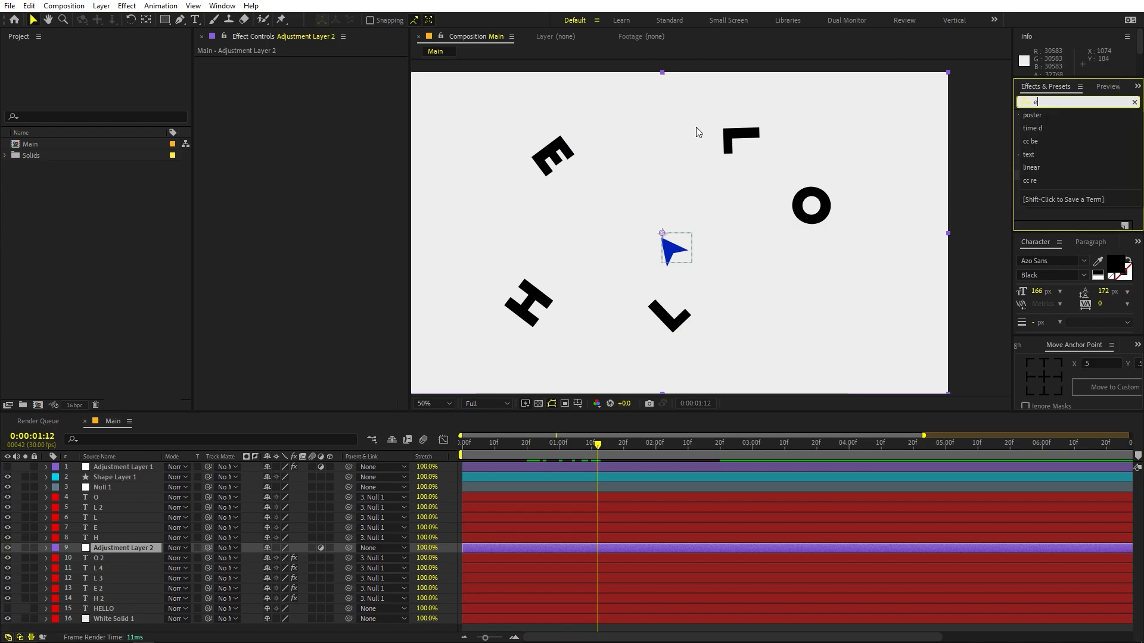
text(cho)
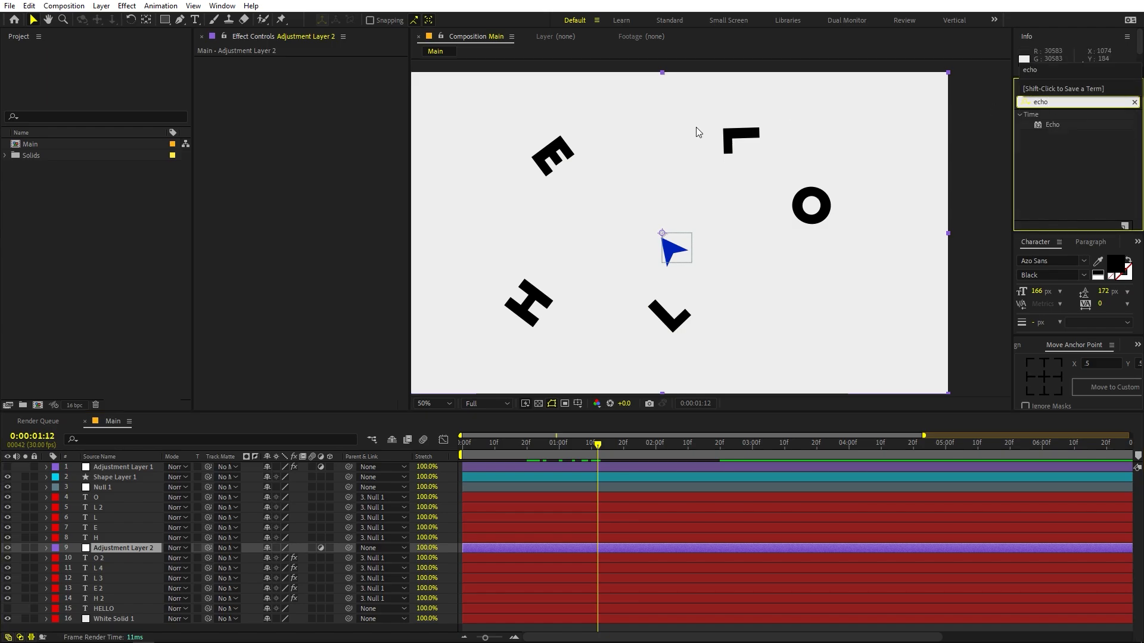
drag(1057, 124, 565, 545)
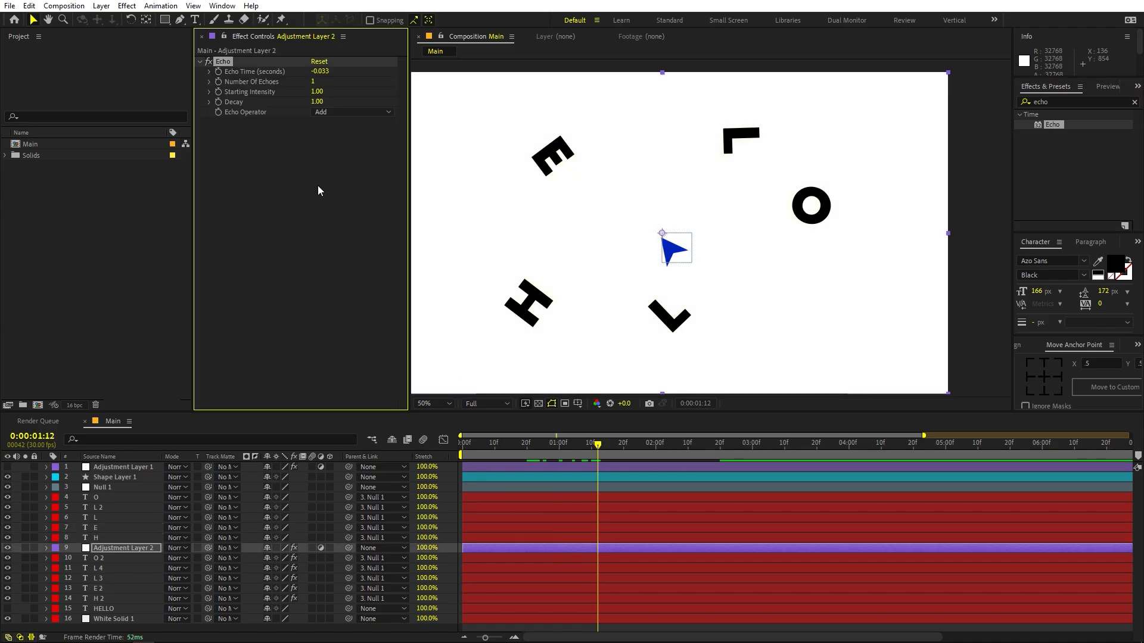
- Set the Echo effect's Echo Time to -0.001, Number Of Echoes to 100 and Echo Operator to Minimum
click(322, 72)
key(Home)
text(-)
text(1)
click(300, 219)
click(312, 83)
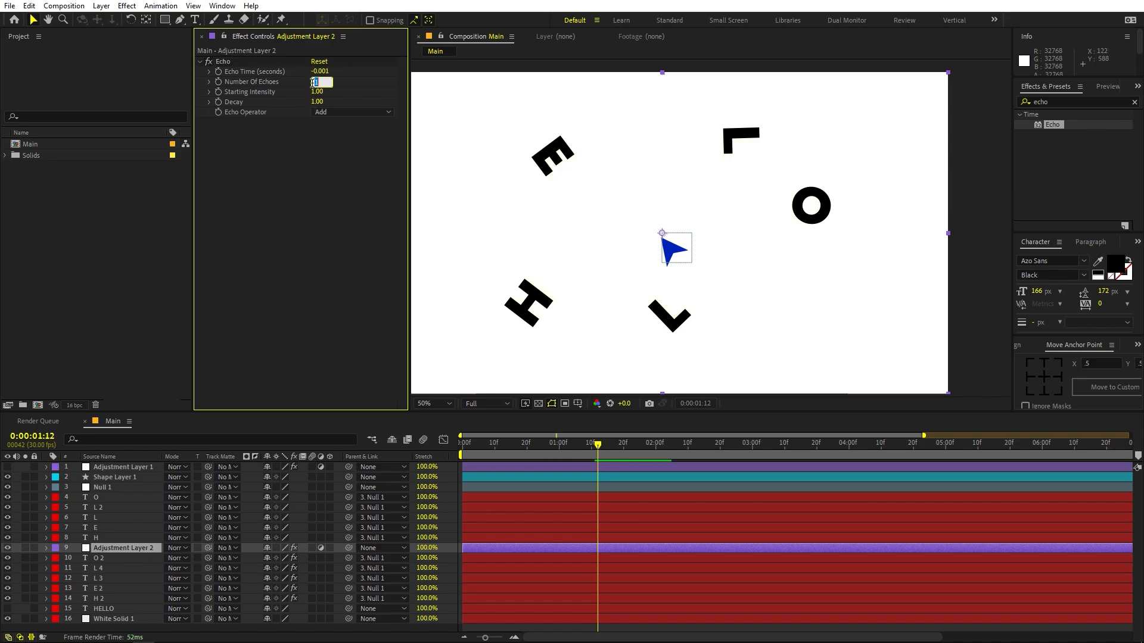
key(Return)
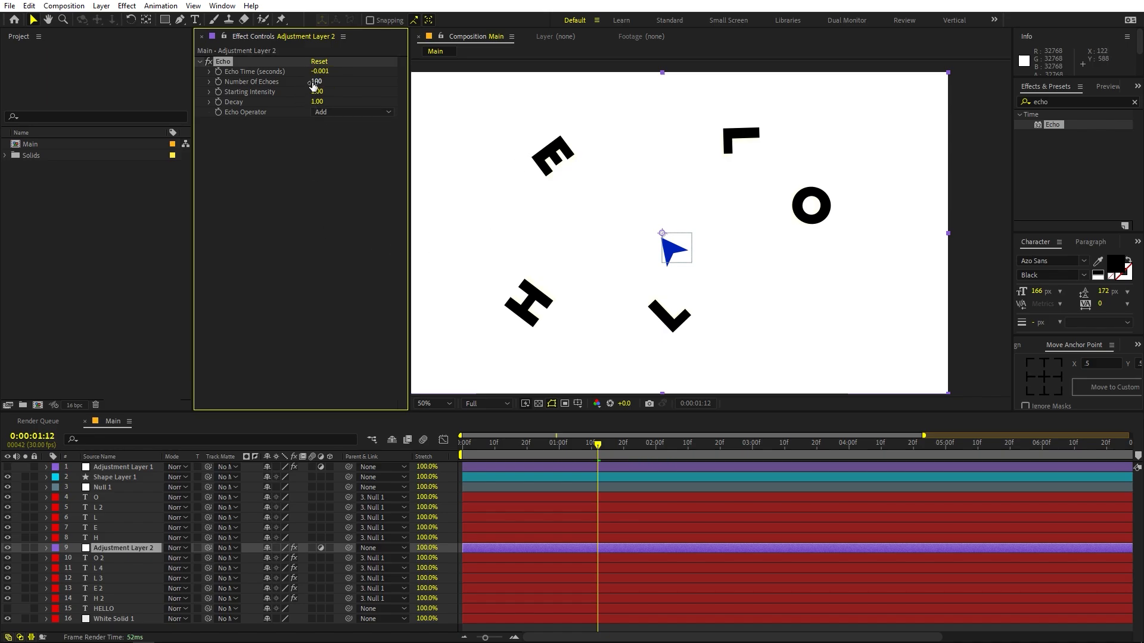
click(342, 114)
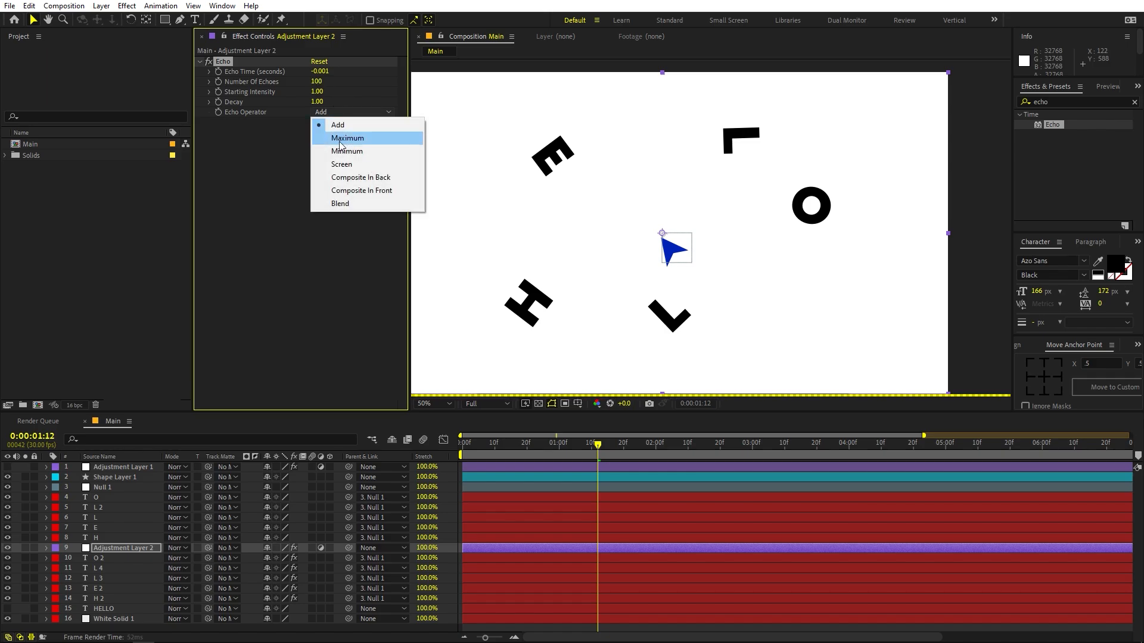
click(357, 152)
- Preview the animation with the Echo trails from the start of the composition
click(539, 453)
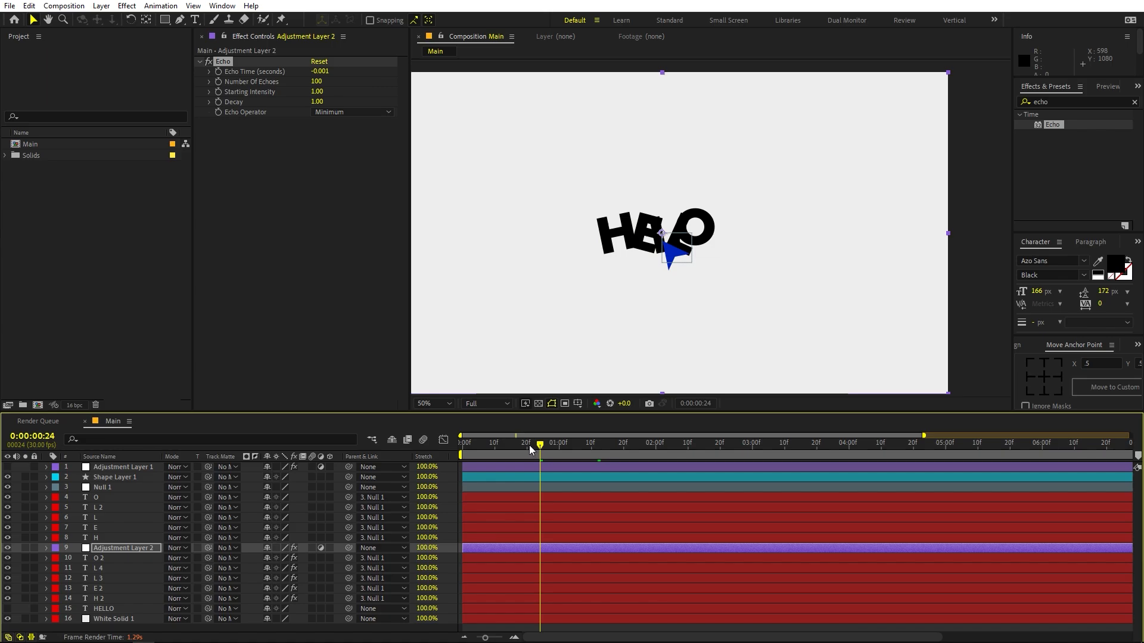
drag(532, 450, 464, 448)
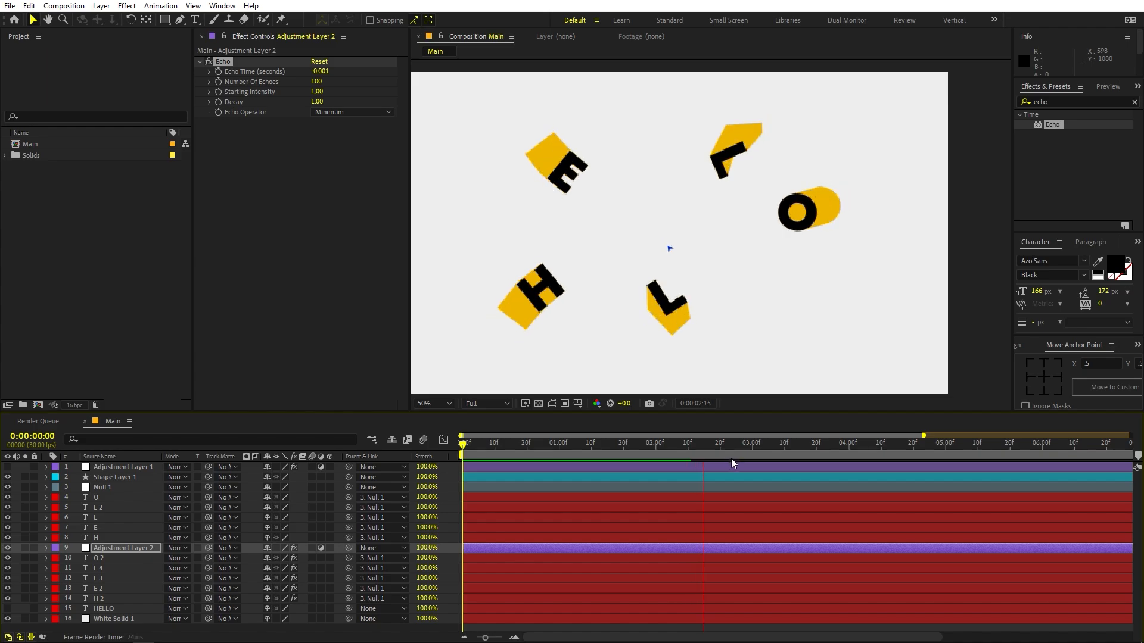
key(space)
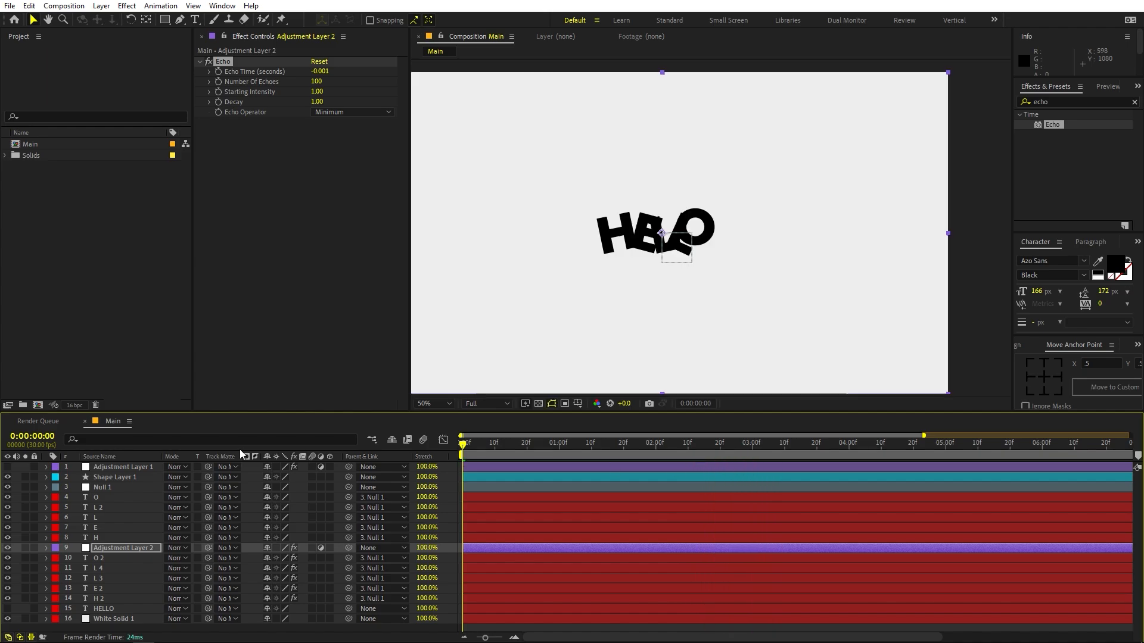
key(space)
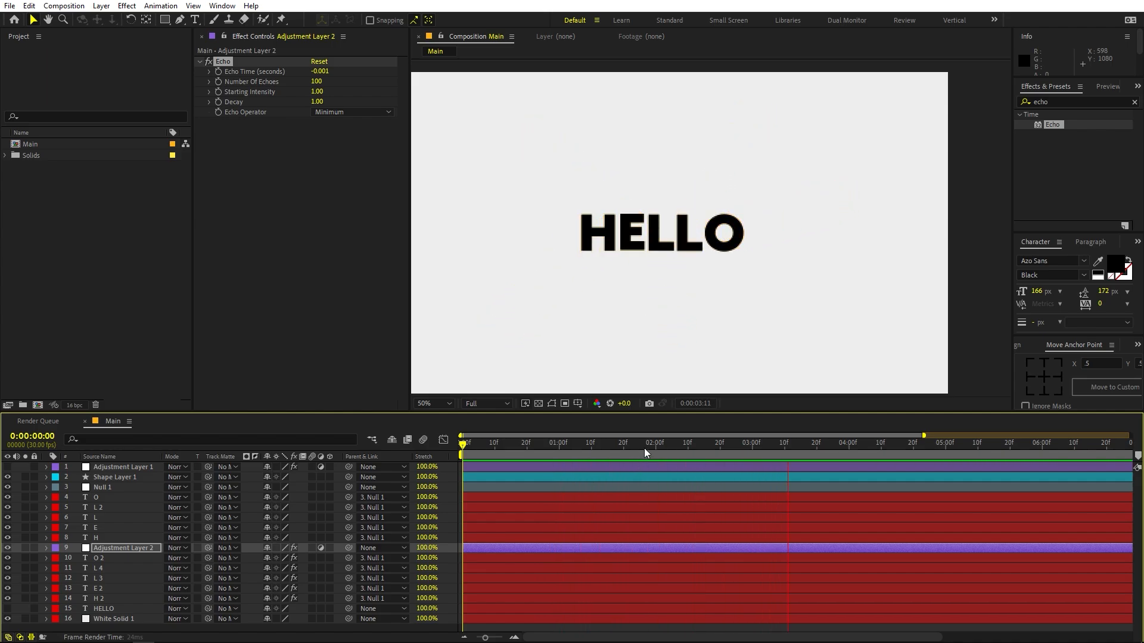
key(space)
key(space)
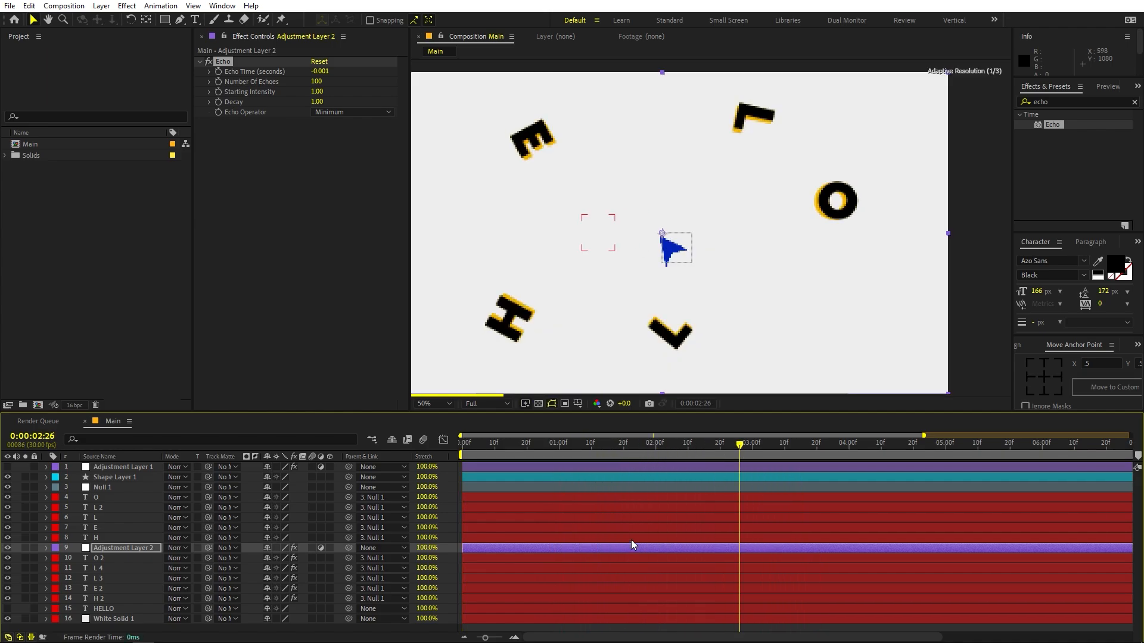
- Turn the visibility of Adjustment Layer 1 with Posterize Time back on and preview the animation
click(7, 468)
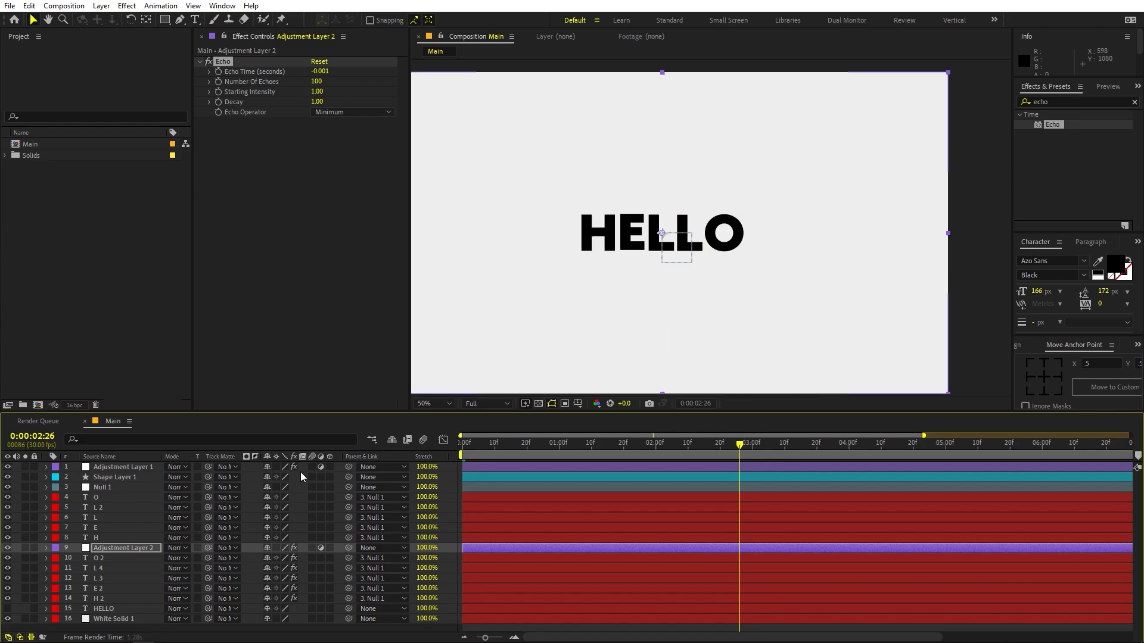
key(space)
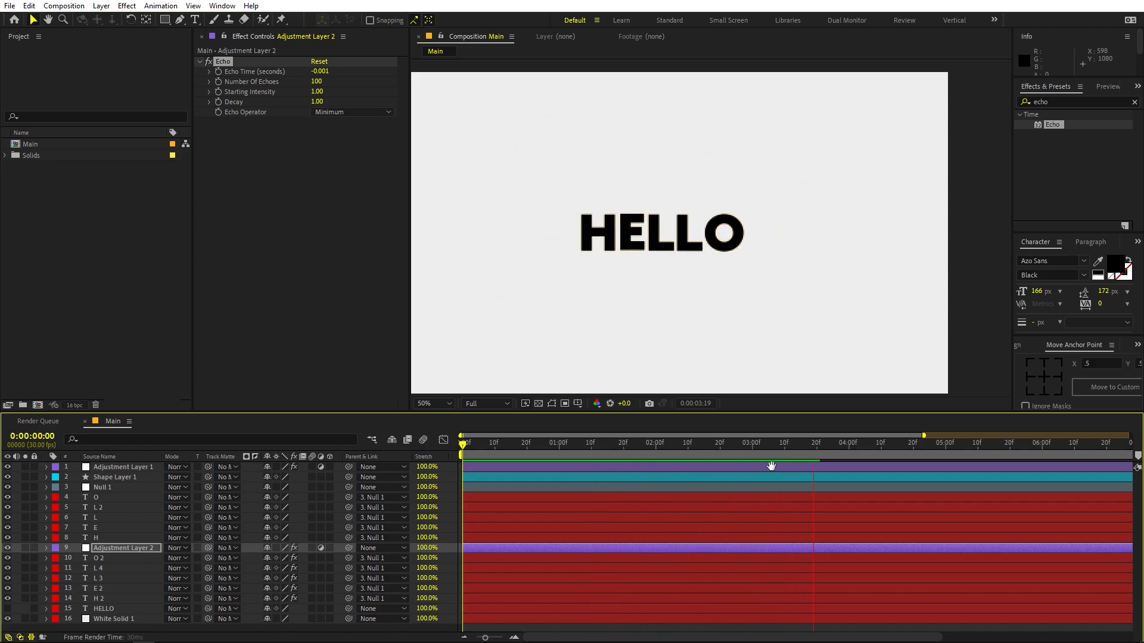
key(space)
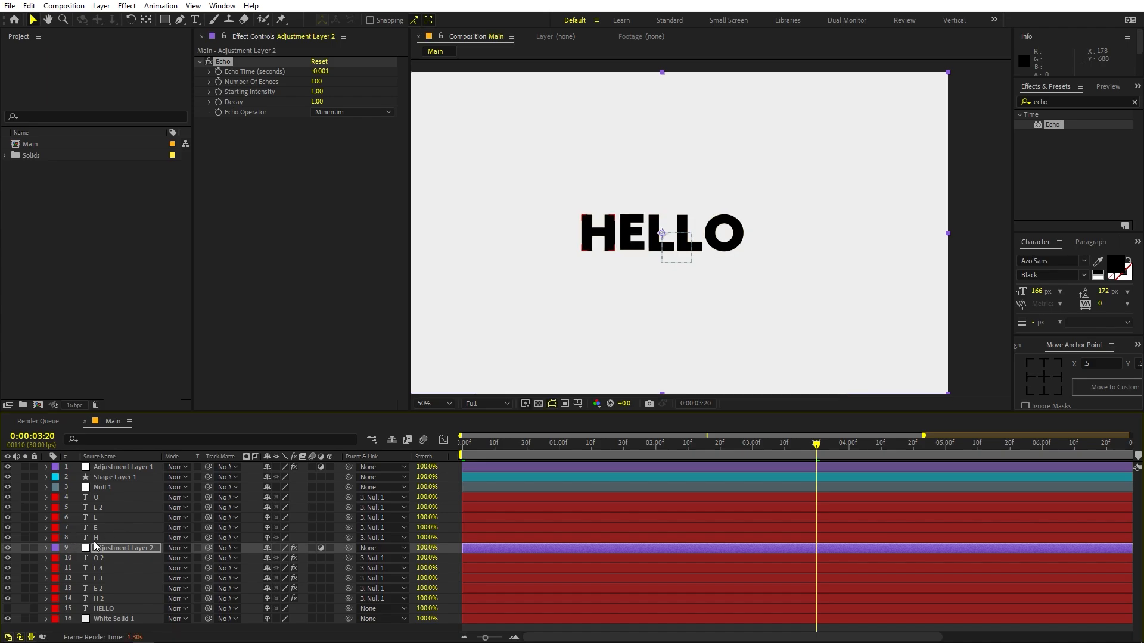
- Scrub through the animation to 0:00:03:11 to examine the echo trails behind the letters as they form HELLO
click(107, 539)
click(106, 528)
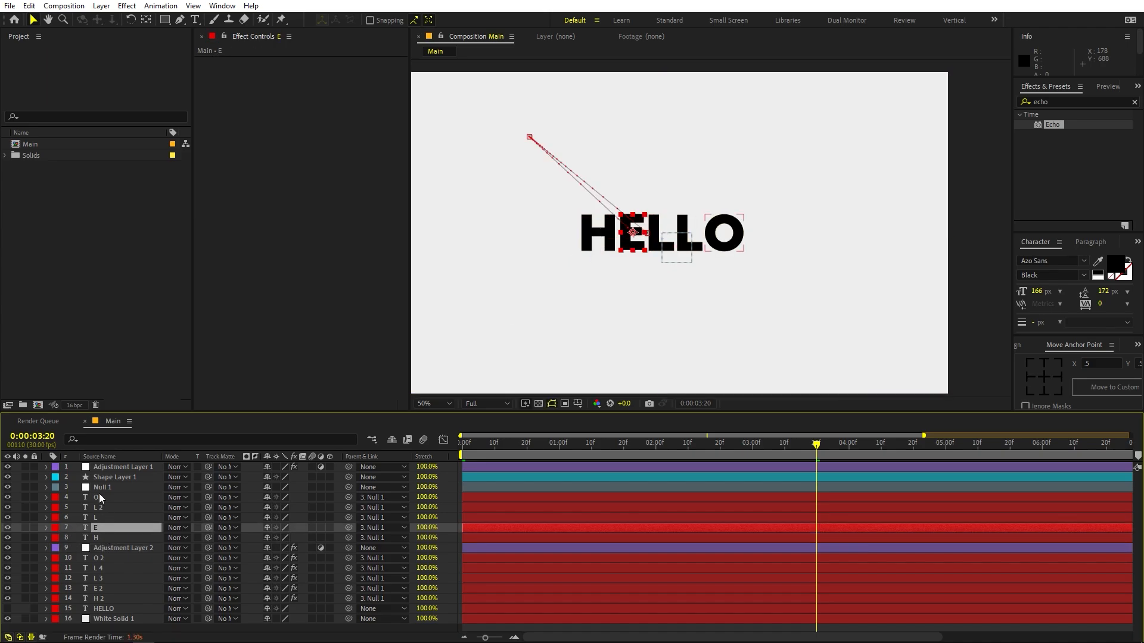
click(102, 497)
click(562, 454)
drag(577, 454, 774, 455)
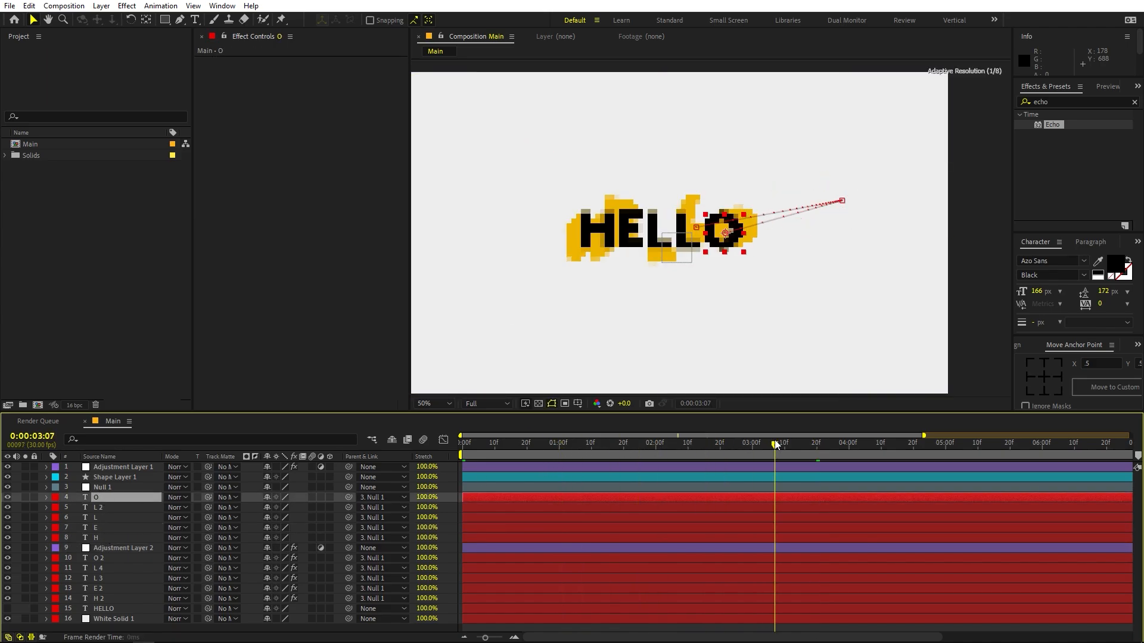
click(787, 444)
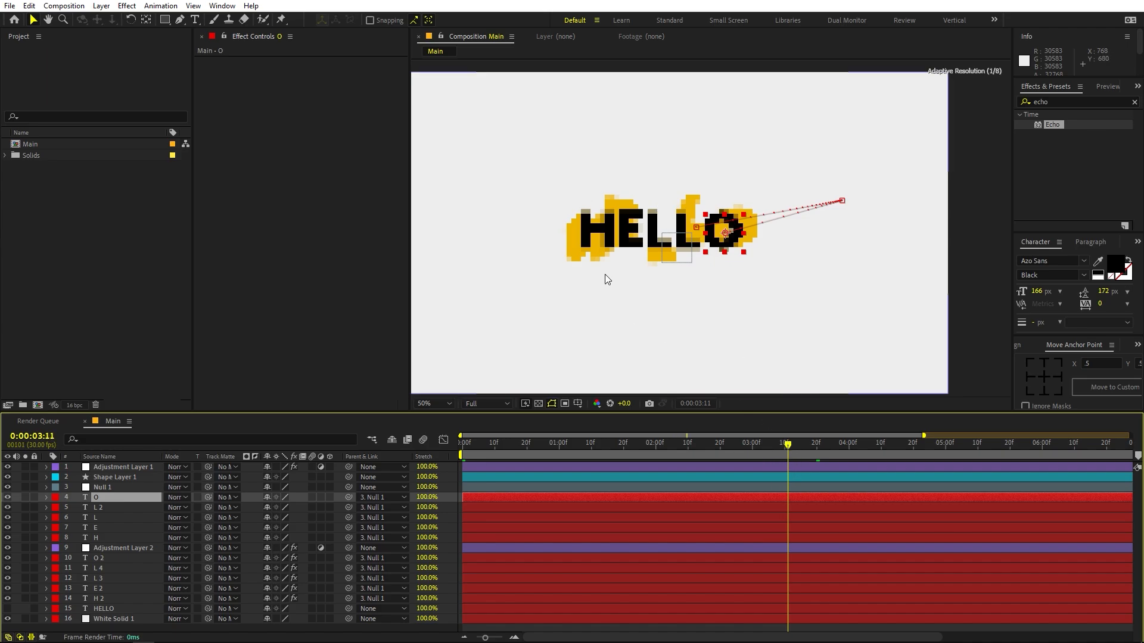